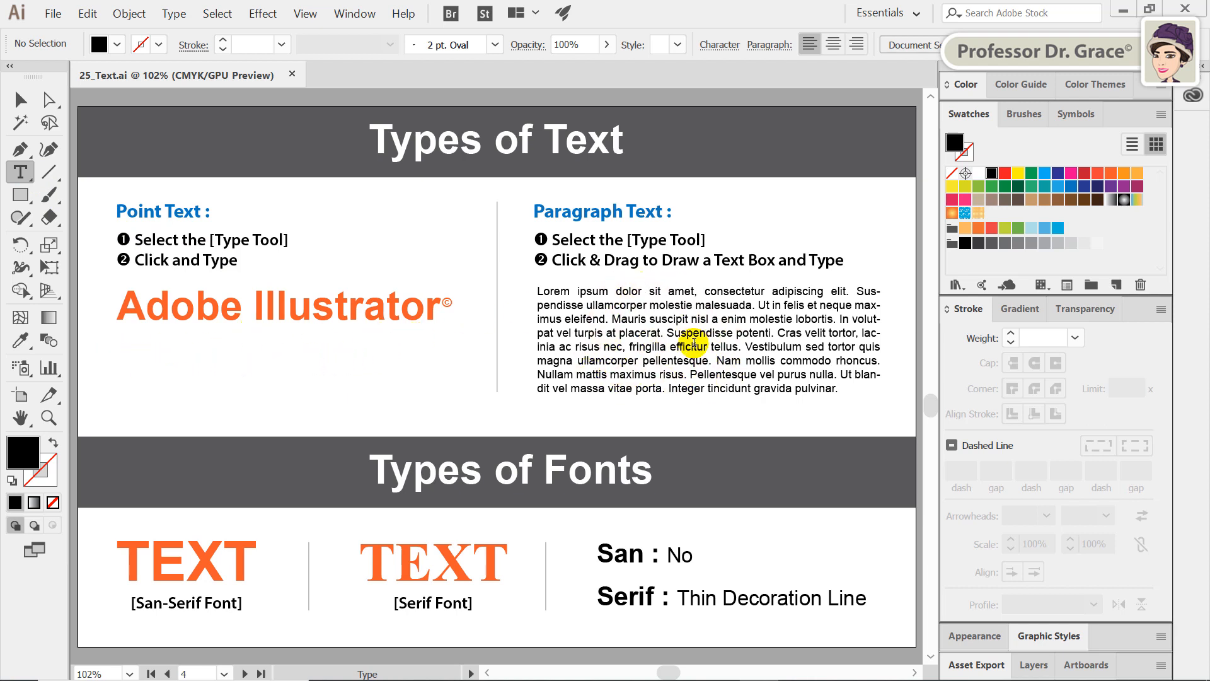
- Paste the copied passage as a single line of point text below the orange Adobe Illustrator heading, and delete it after sliding it sideways
left_click(118, 379)
key("ctrl+v")
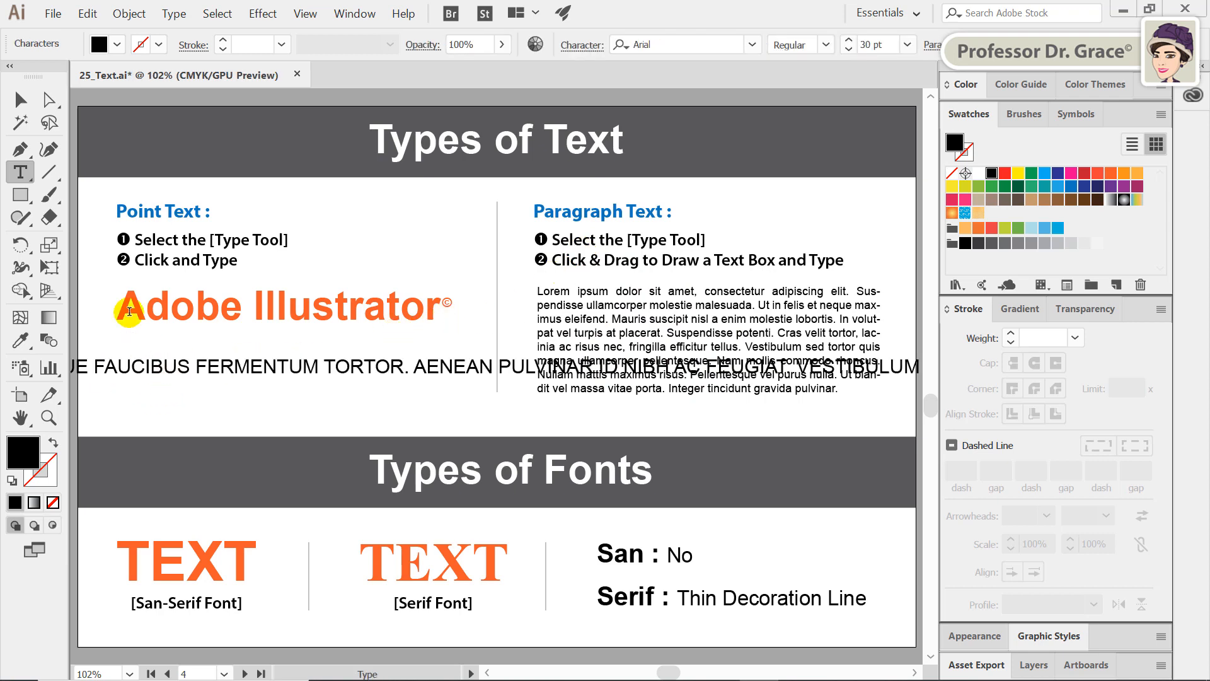
left_click(28, 99)
left_click_drag(498, 366, 214, 378)
left_click_drag(406, 377, 179, 383)
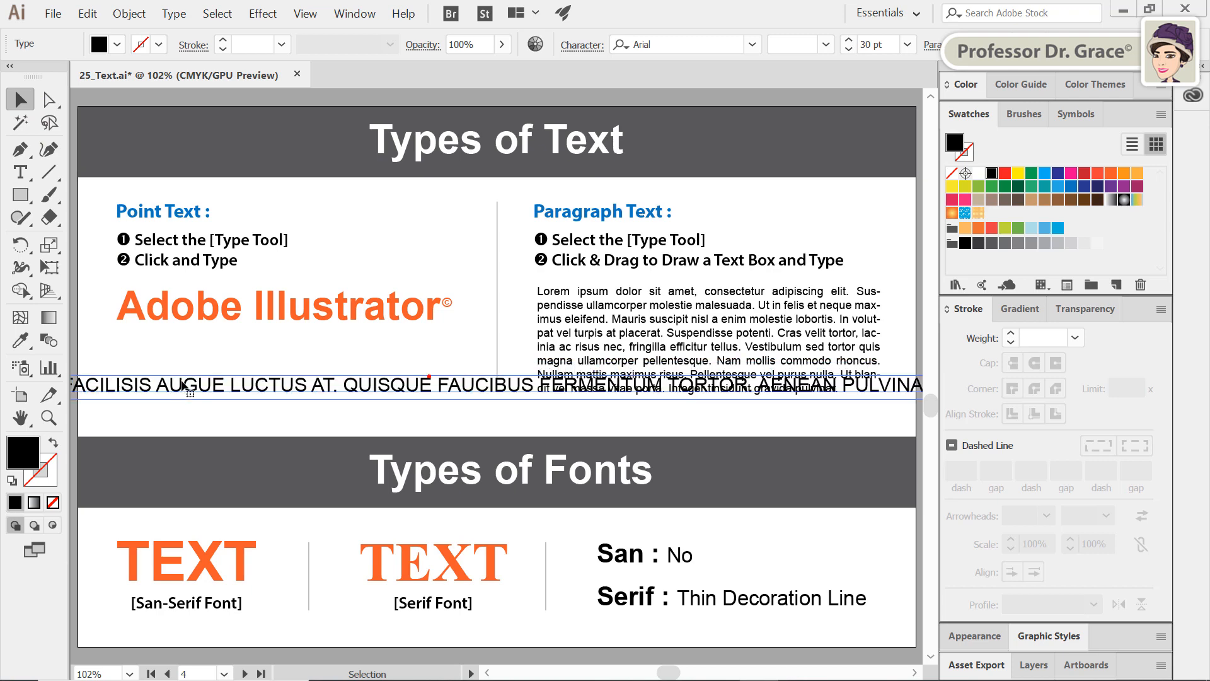
left_click_drag(438, 380, 161, 366)
left_click_drag(448, 372, 173, 384)
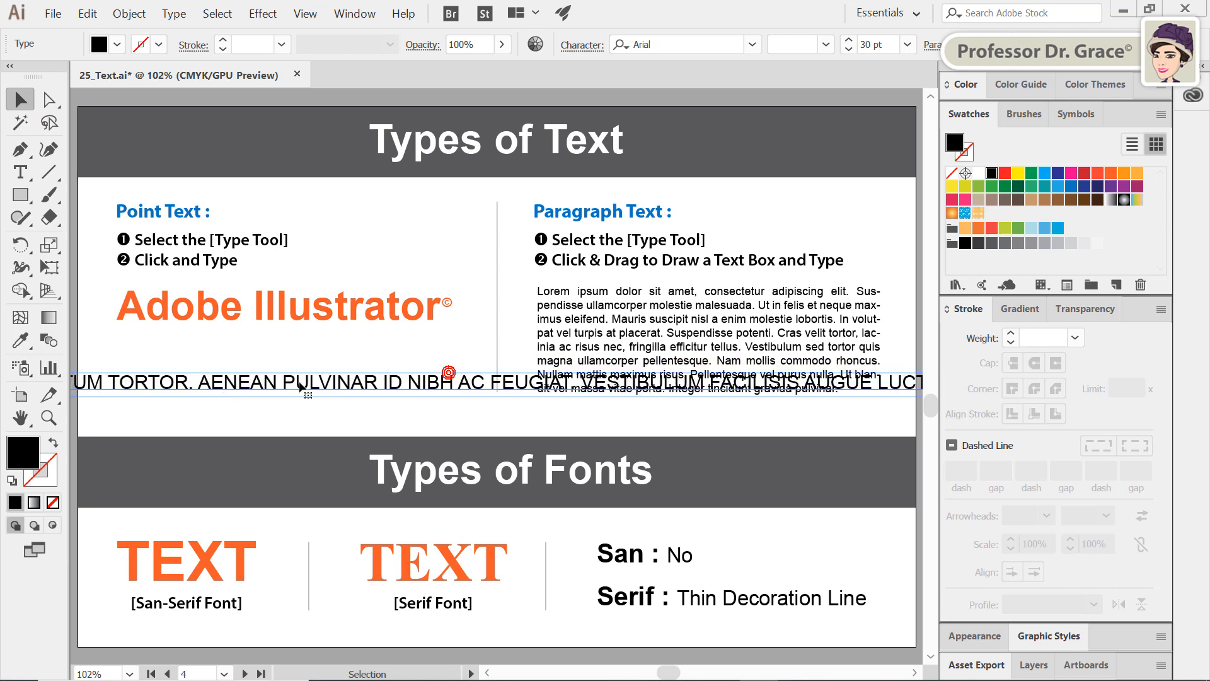
left_click_drag(384, 383, 222, 376)
key("Delete")
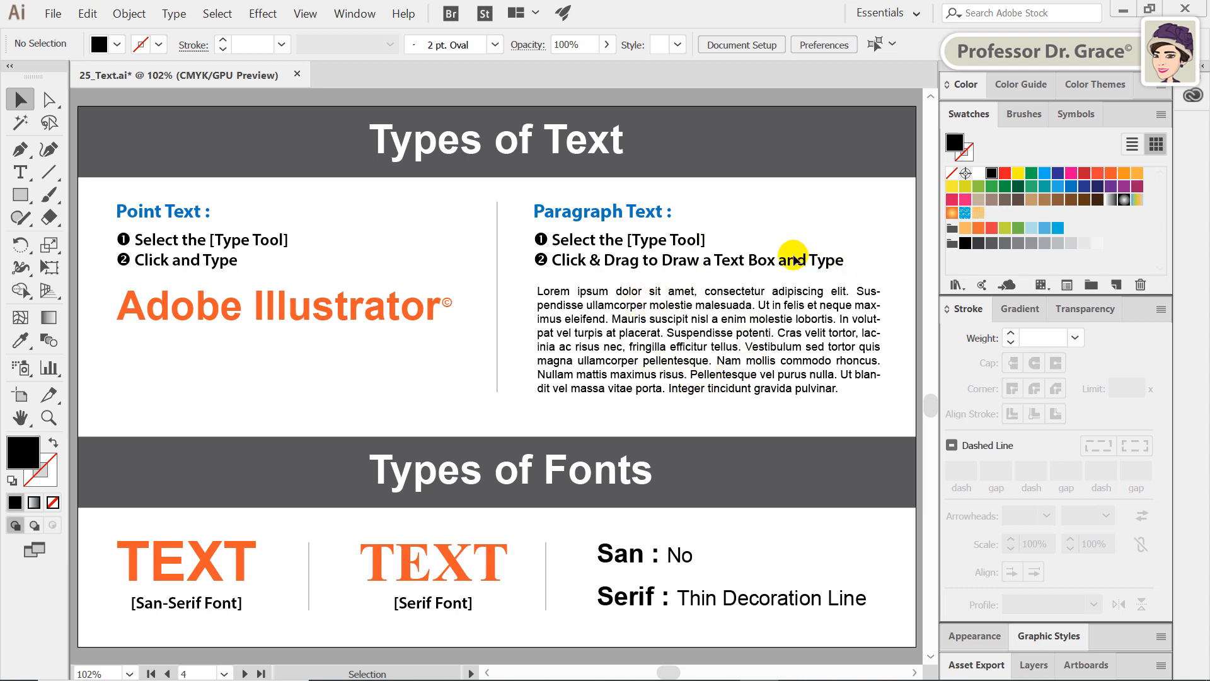
left_click(758, 294)
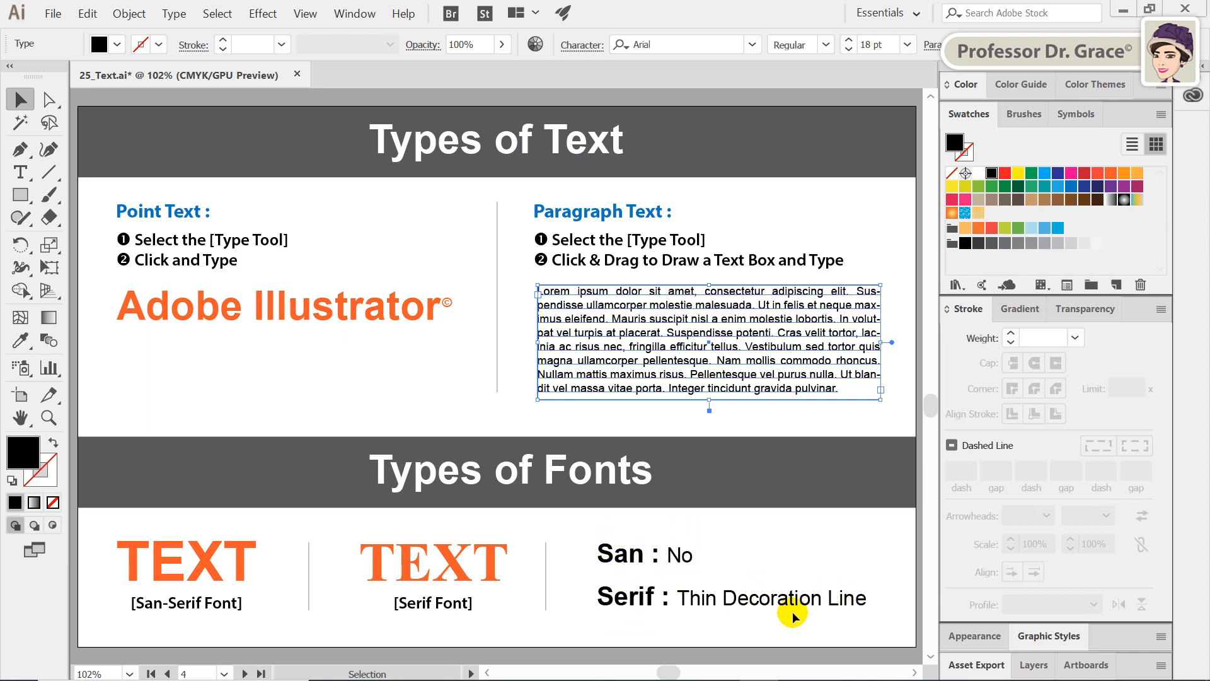
left_click(507, 405)
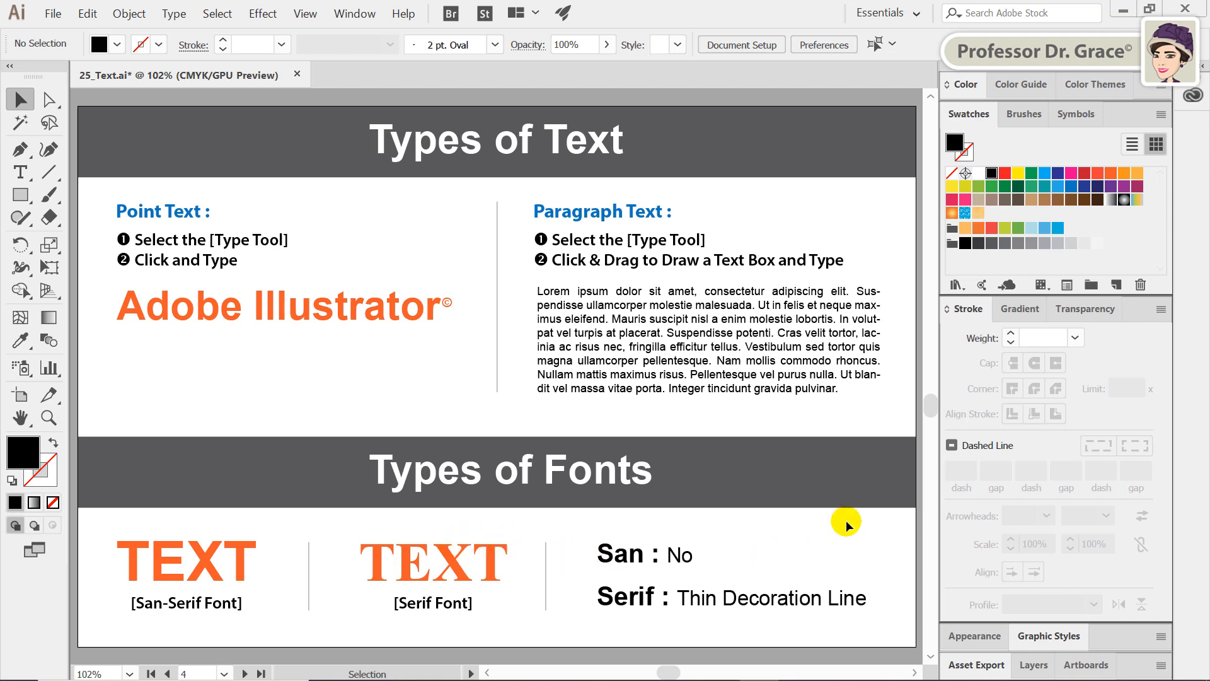
- Create the point text "Adobe Illustrator" in the blank area of artboard 5 and select all its characters
left_click_drag(846, 514, 150, 491)
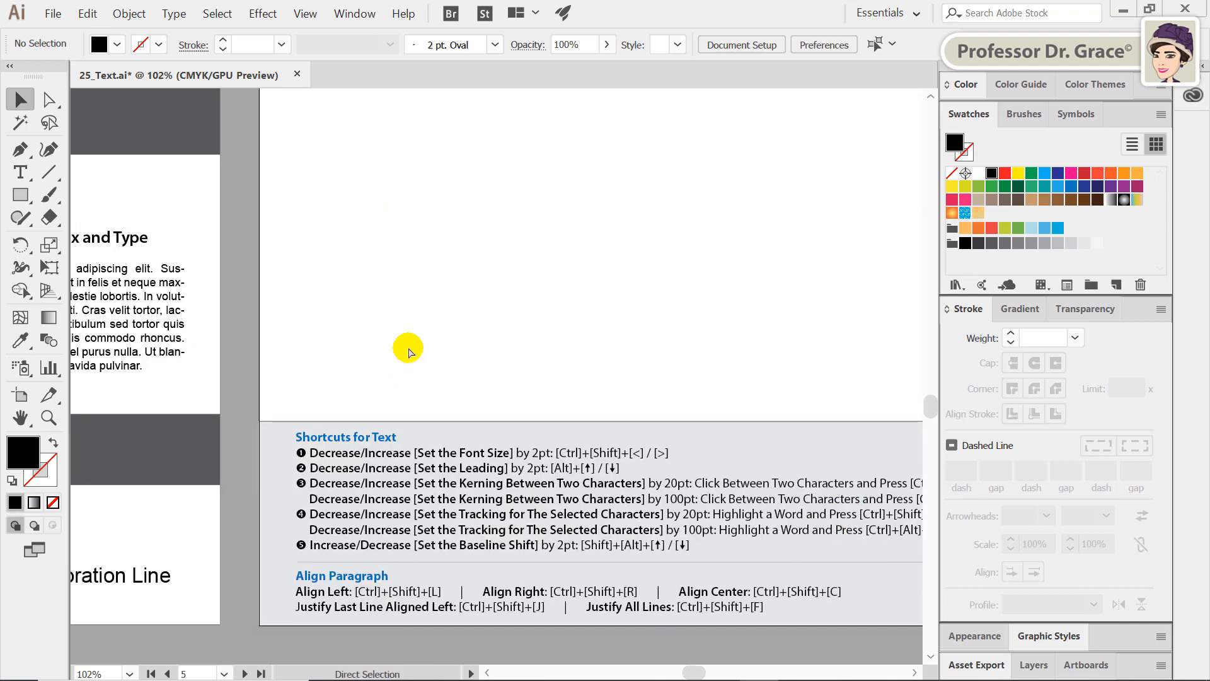
key("ctrl+0")
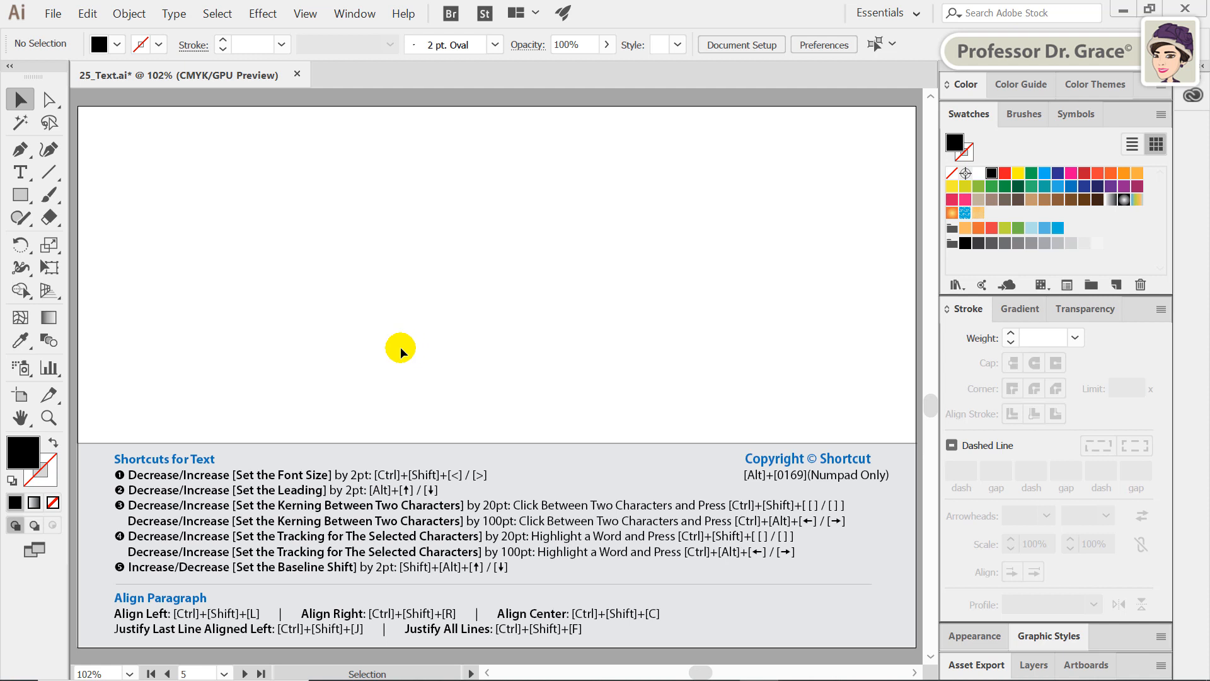
left_click(24, 173)
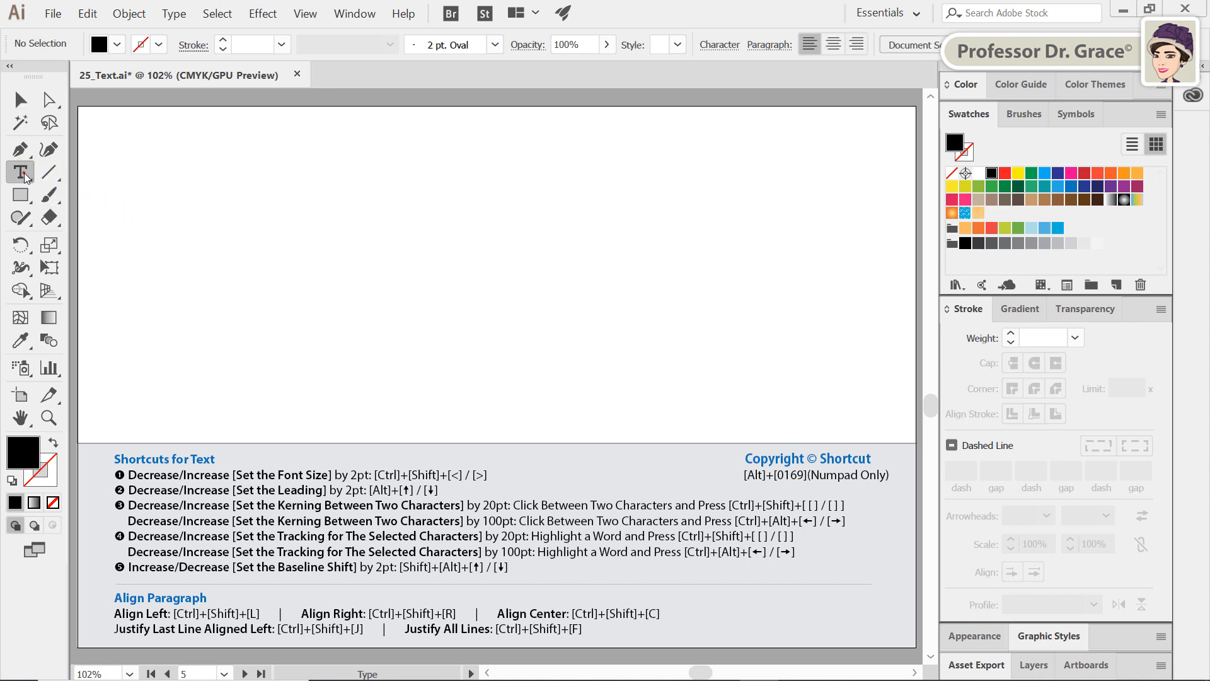
left_click(134, 201)
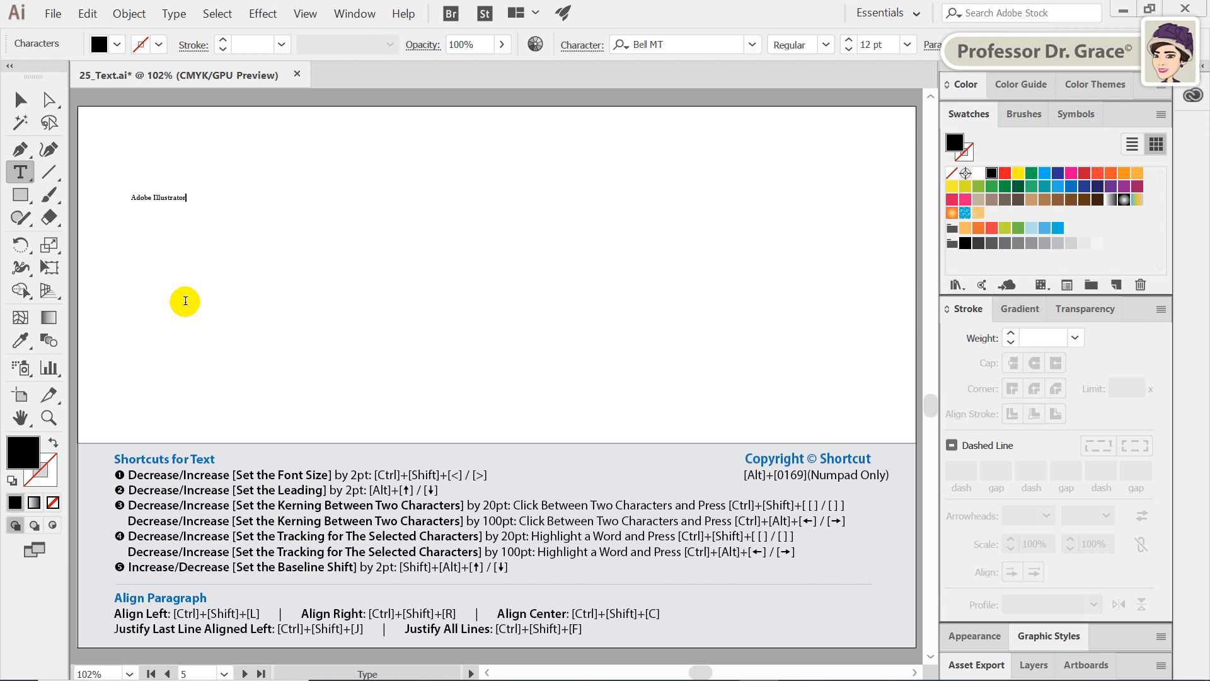
key("Escape")
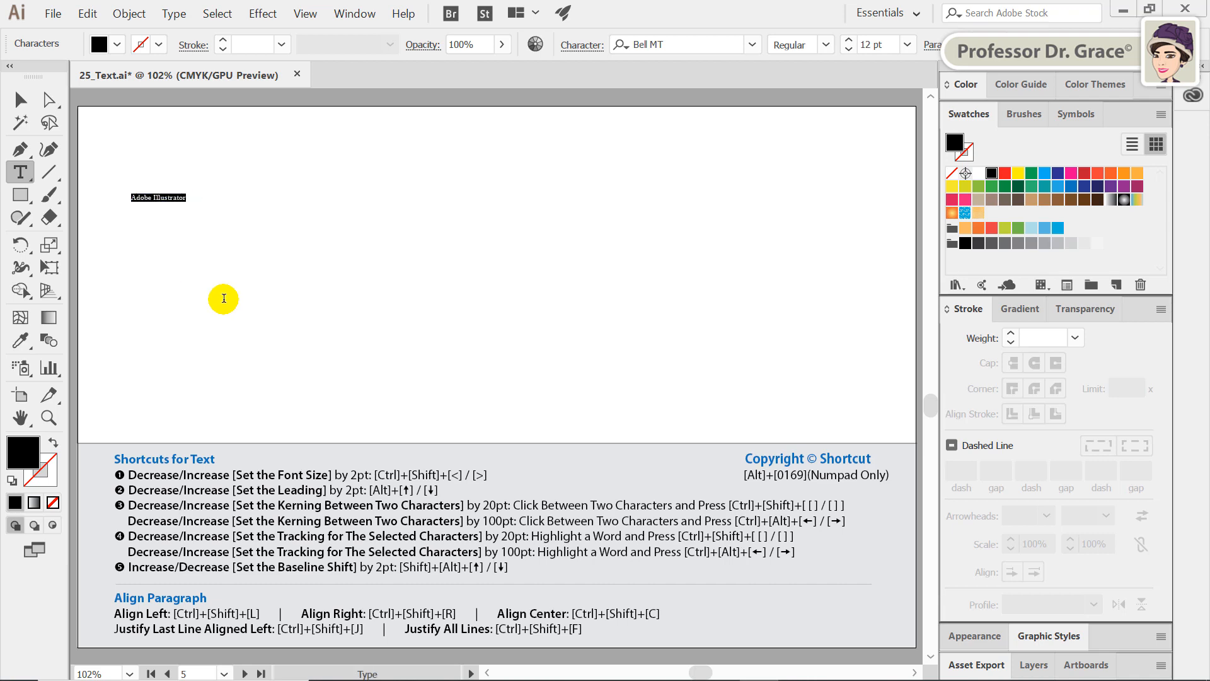
- Format the selected Adobe Illustrator text in Arial Black at 72 pt
left_click(753, 45)
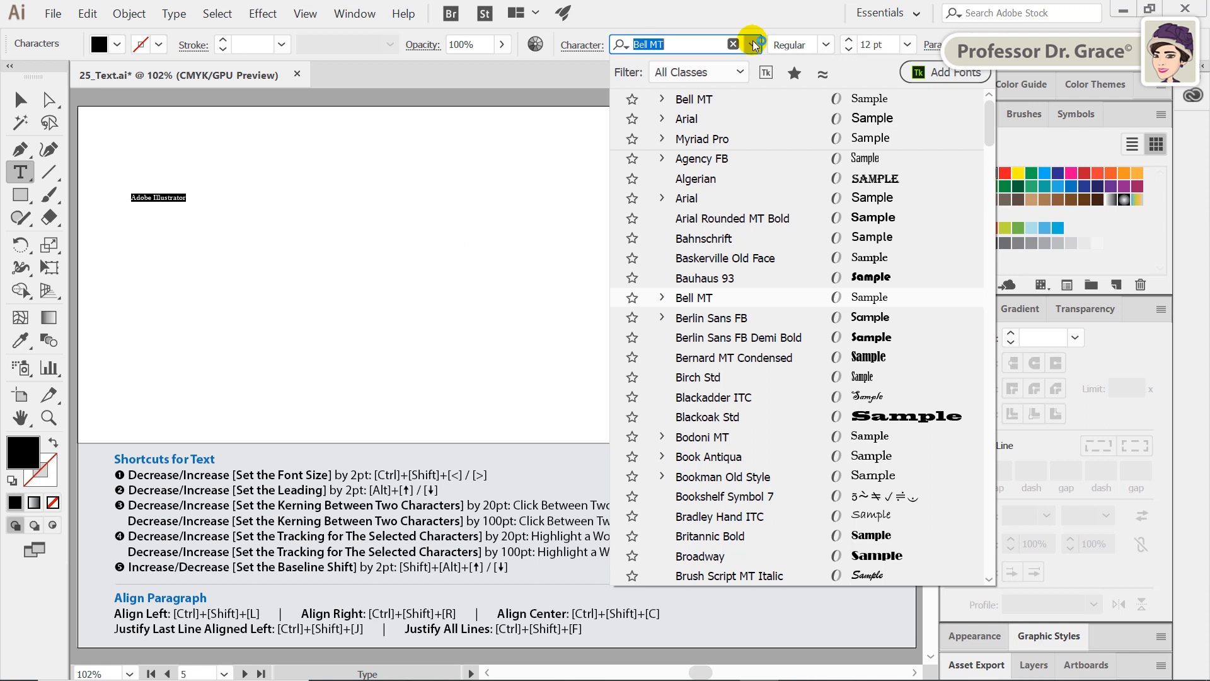
left_click(731, 199)
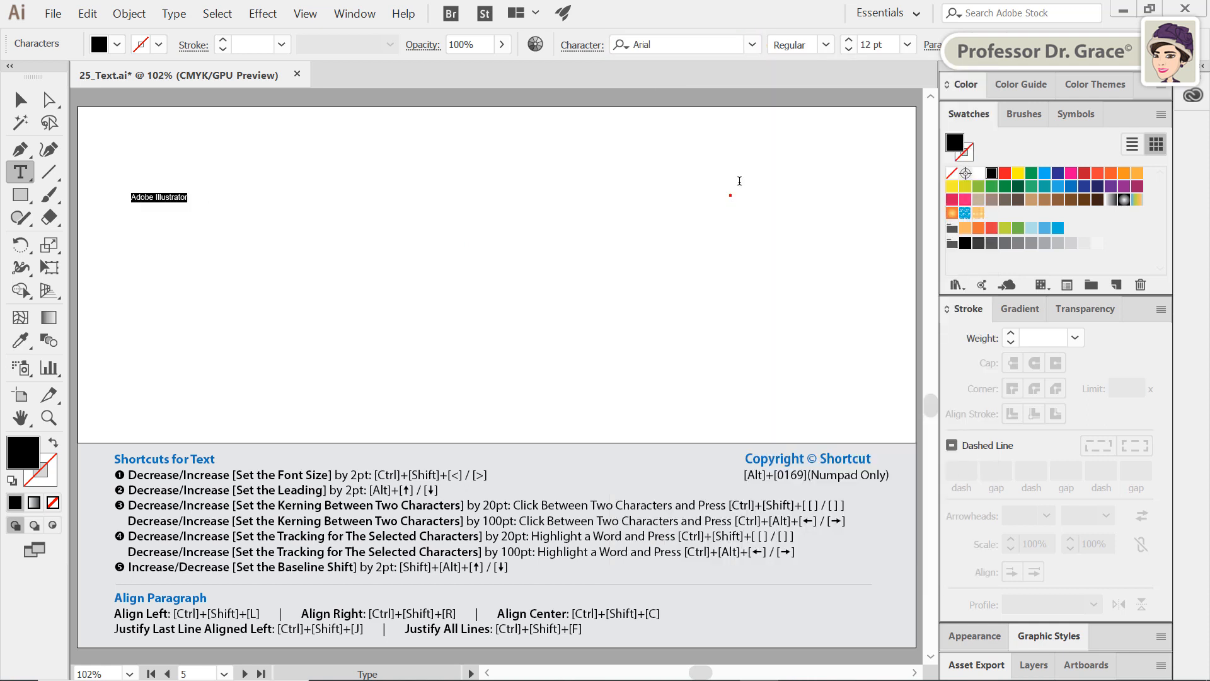
left_click(825, 44)
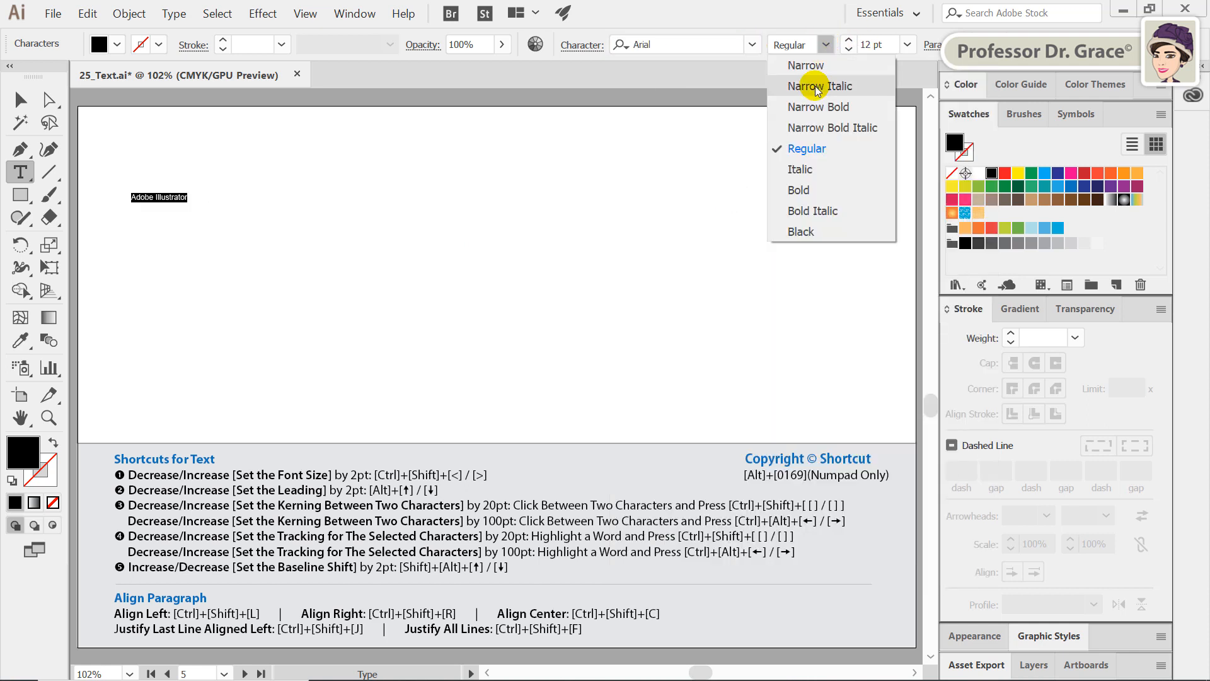
left_click(825, 235)
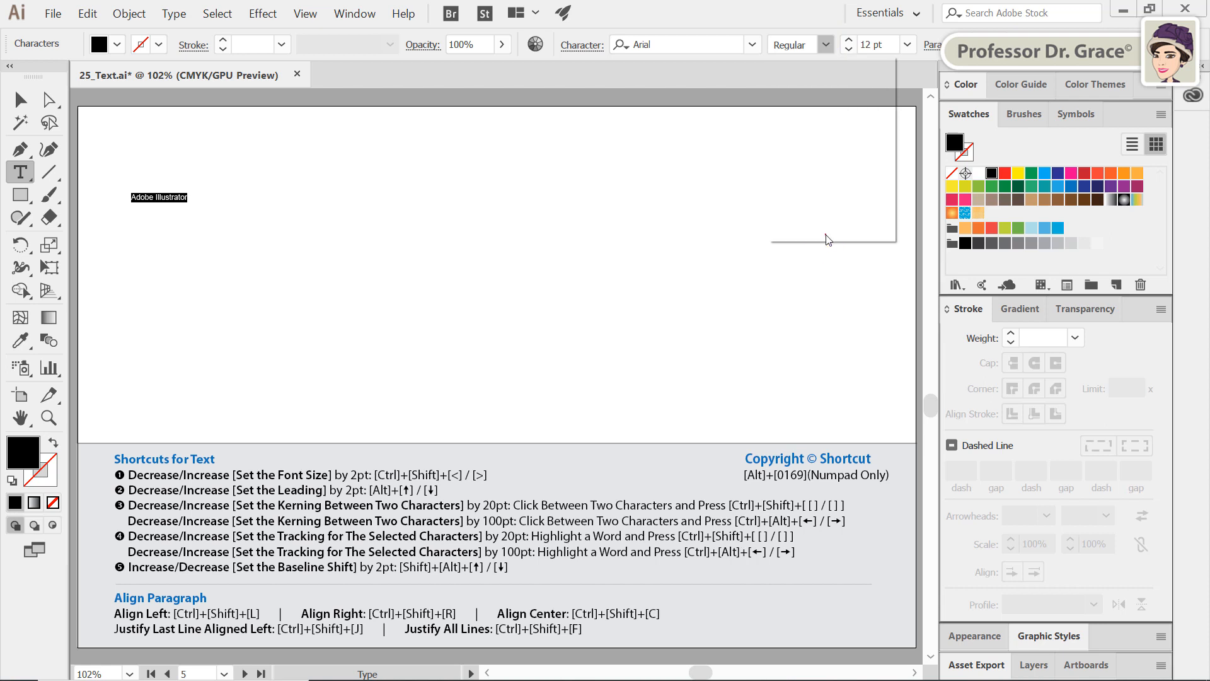
left_click(905, 46)
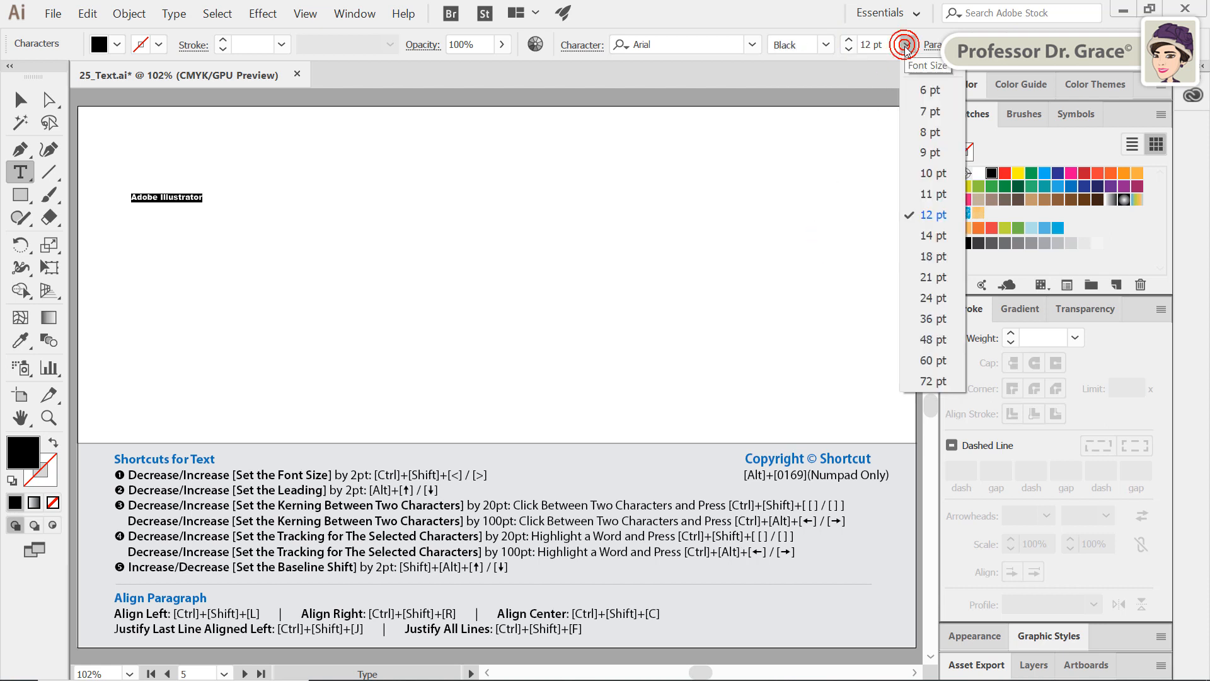
left_click(930, 380)
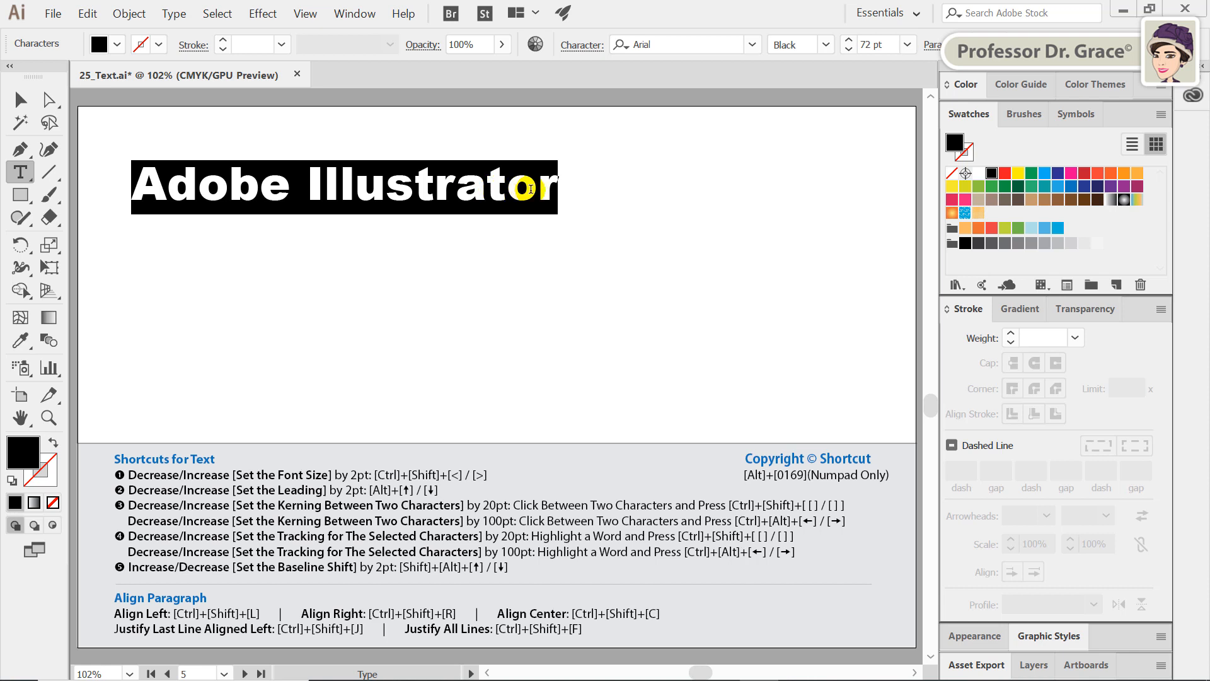
- Add a © symbol after "Adobe Illustrator" and move the text to the upper middle of the artboard
left_click(552, 187)
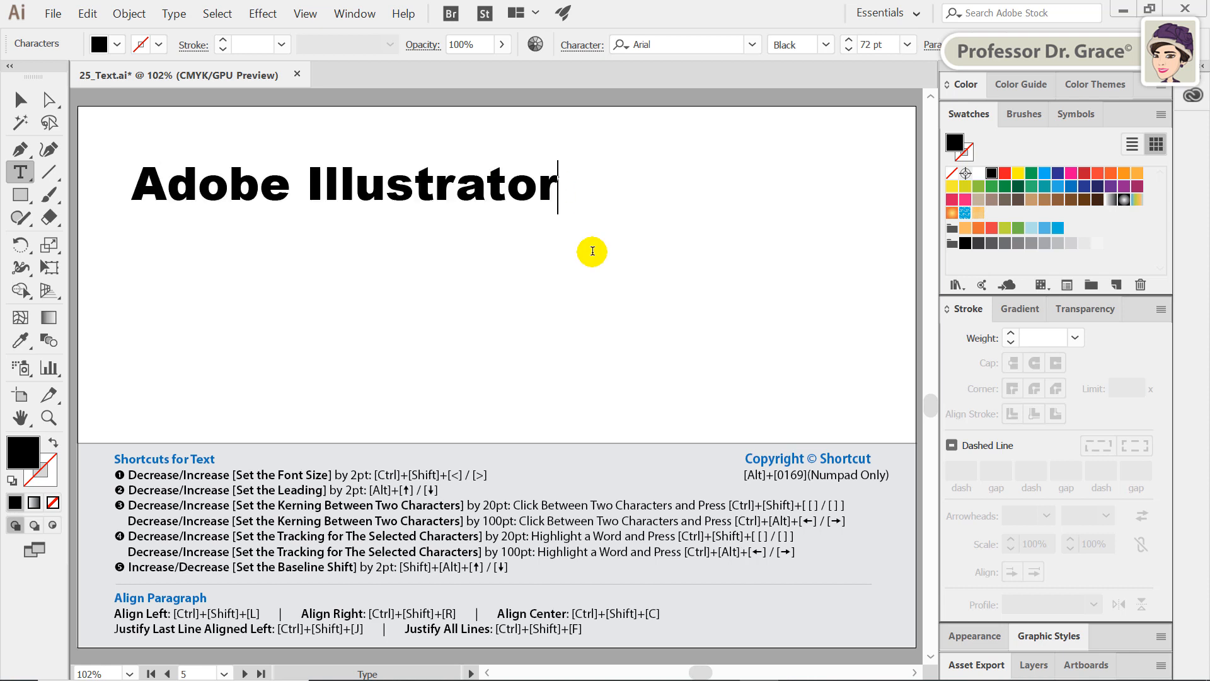
key("alt")
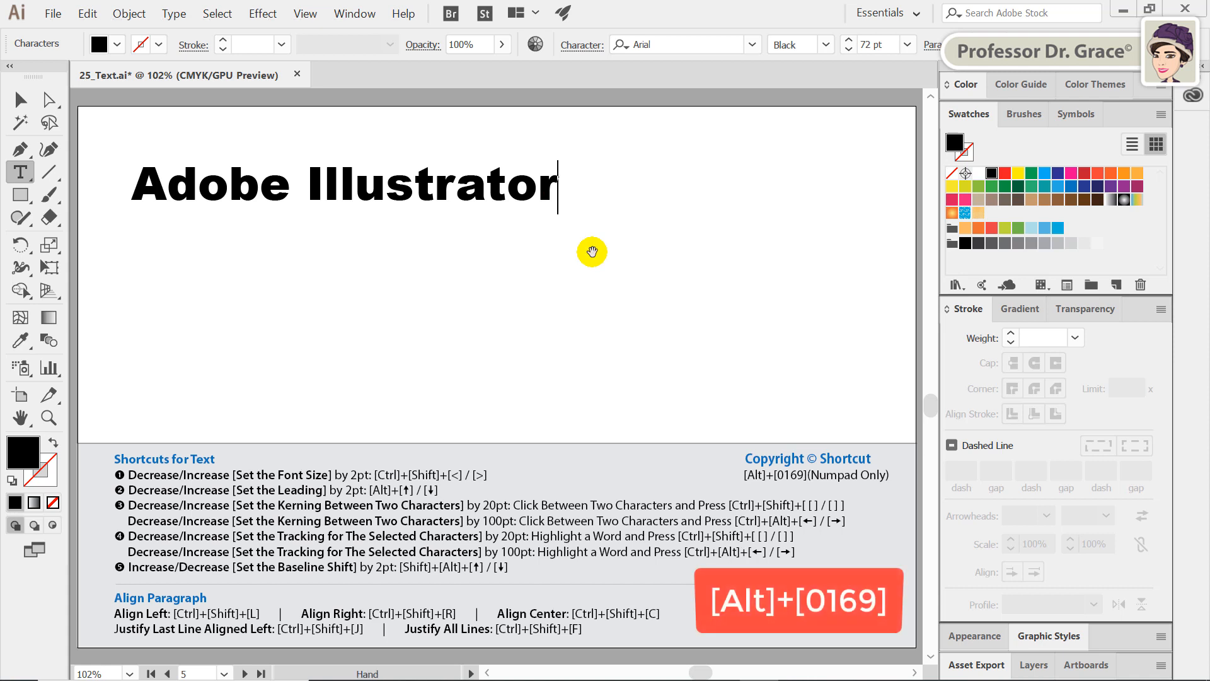
type("©")
left_click(20, 100)
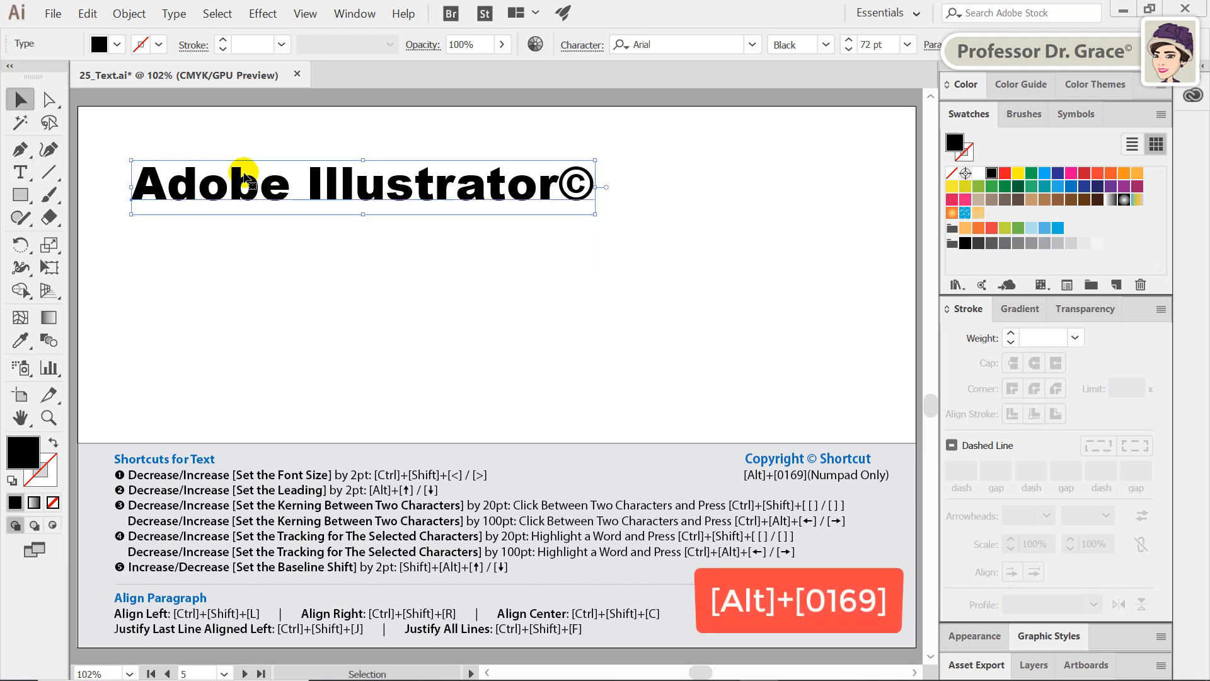
left_click_drag(244, 177, 375, 151)
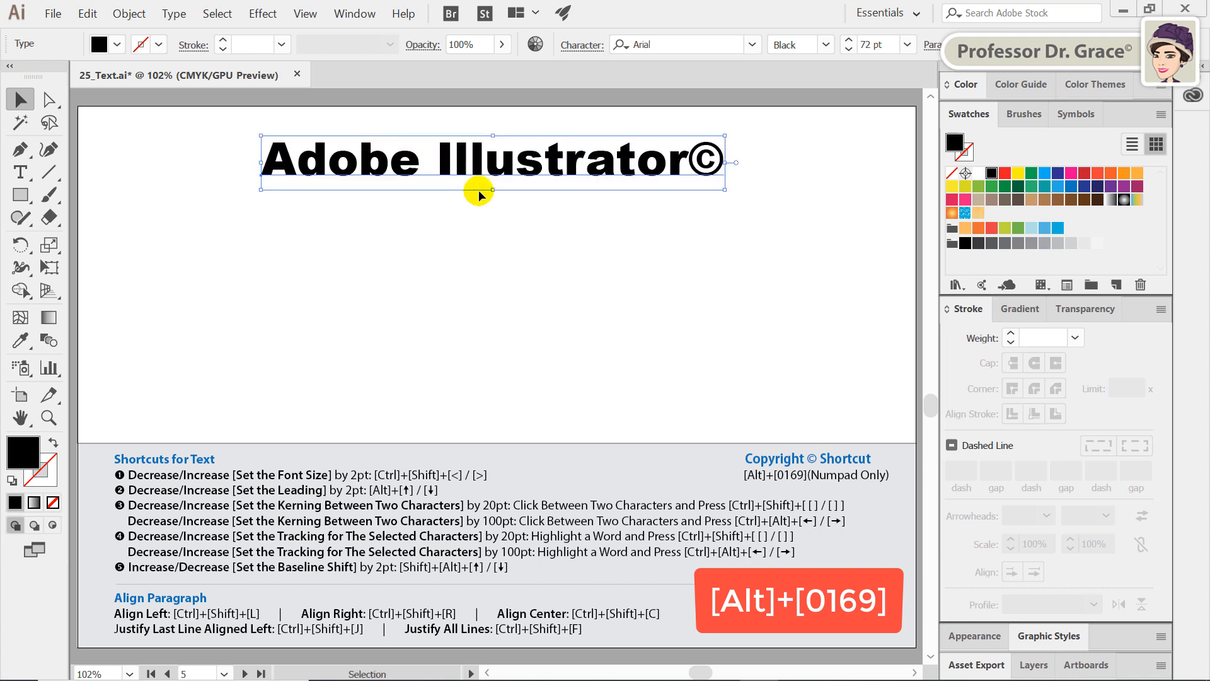
left_click(479, 194)
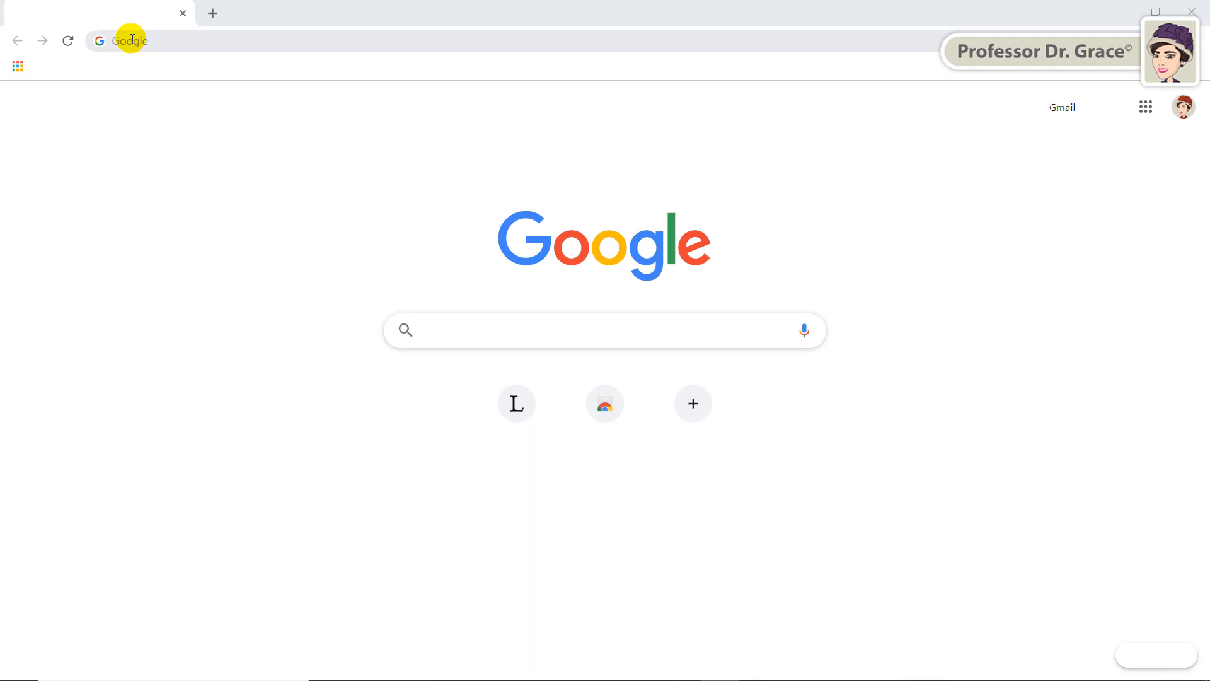
- Switch to the web browser, open lipsum.com and generate 5 paragraphs of Lorem Ipsum text
left_click(131, 40)
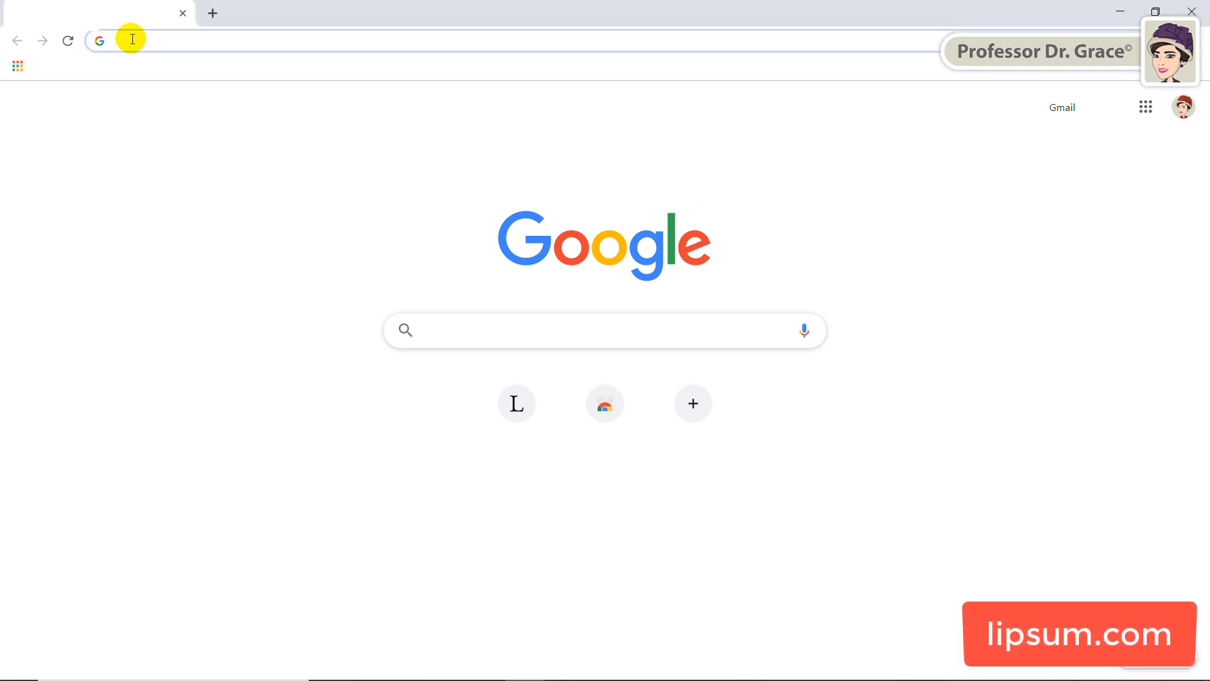
type("lipsum.com")
key("Return")
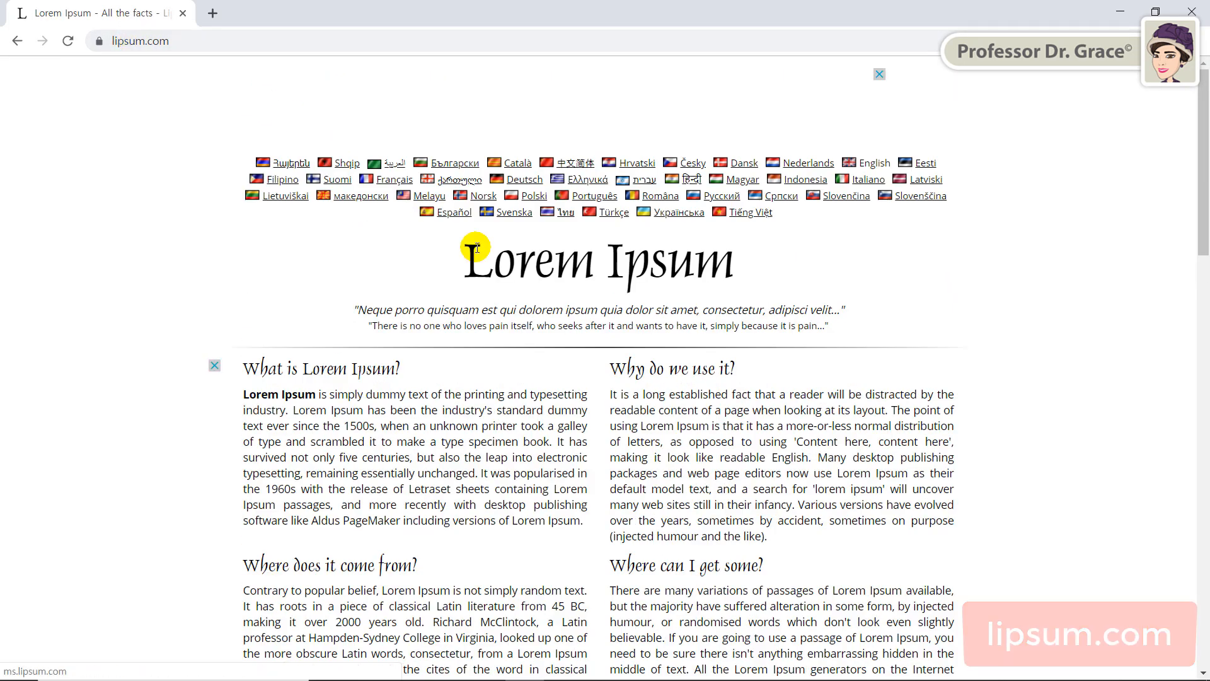
scroll(466, 255, "down", 5)
scroll(477, 248, "down", 2)
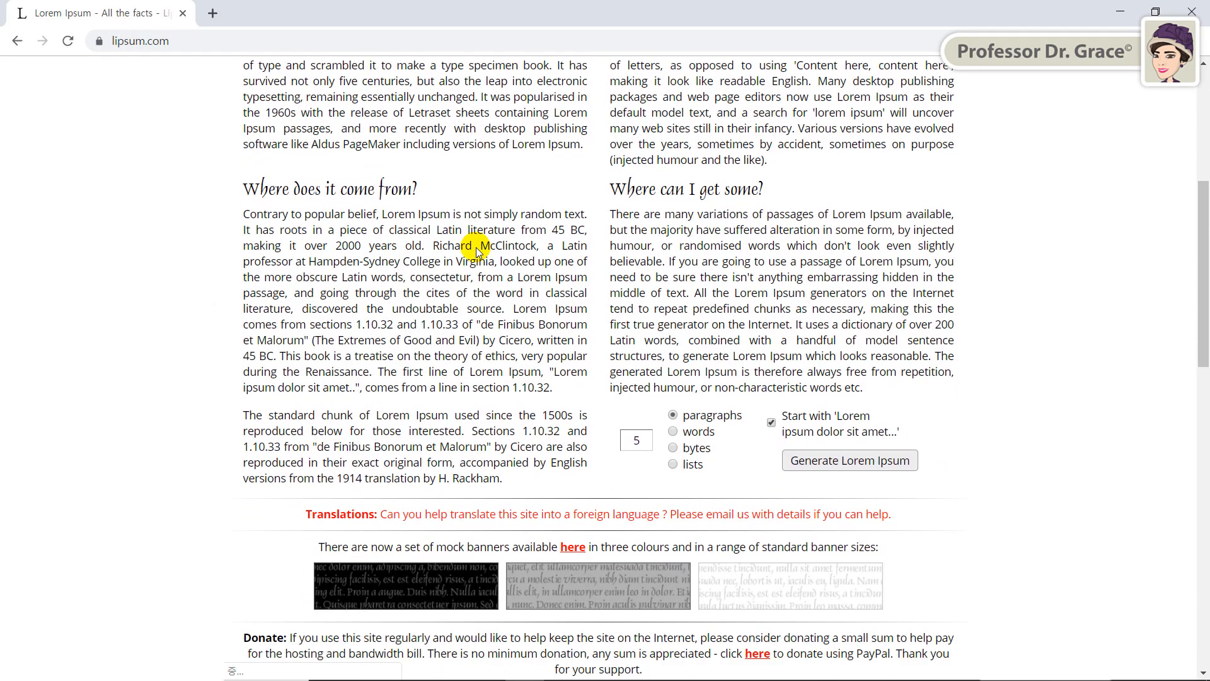
left_click(845, 448)
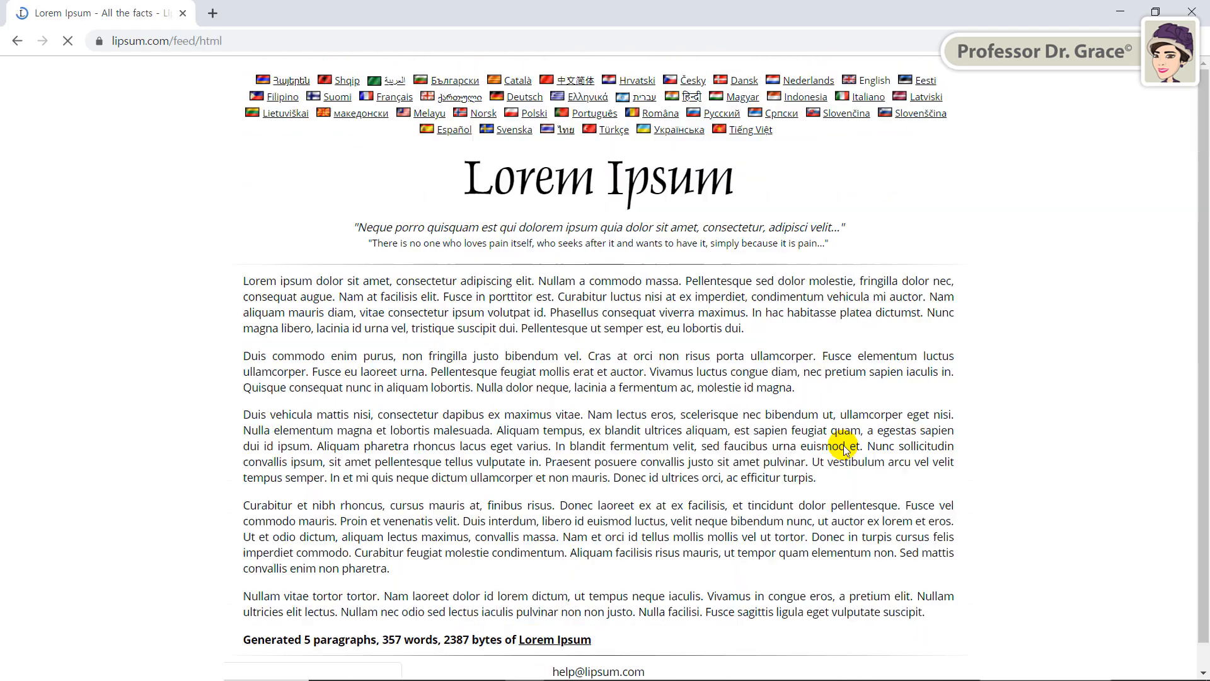
- Select and copy the generated Lorem Ipsum passage, starting from the first paragraph
scroll(732, 371, "down", 1)
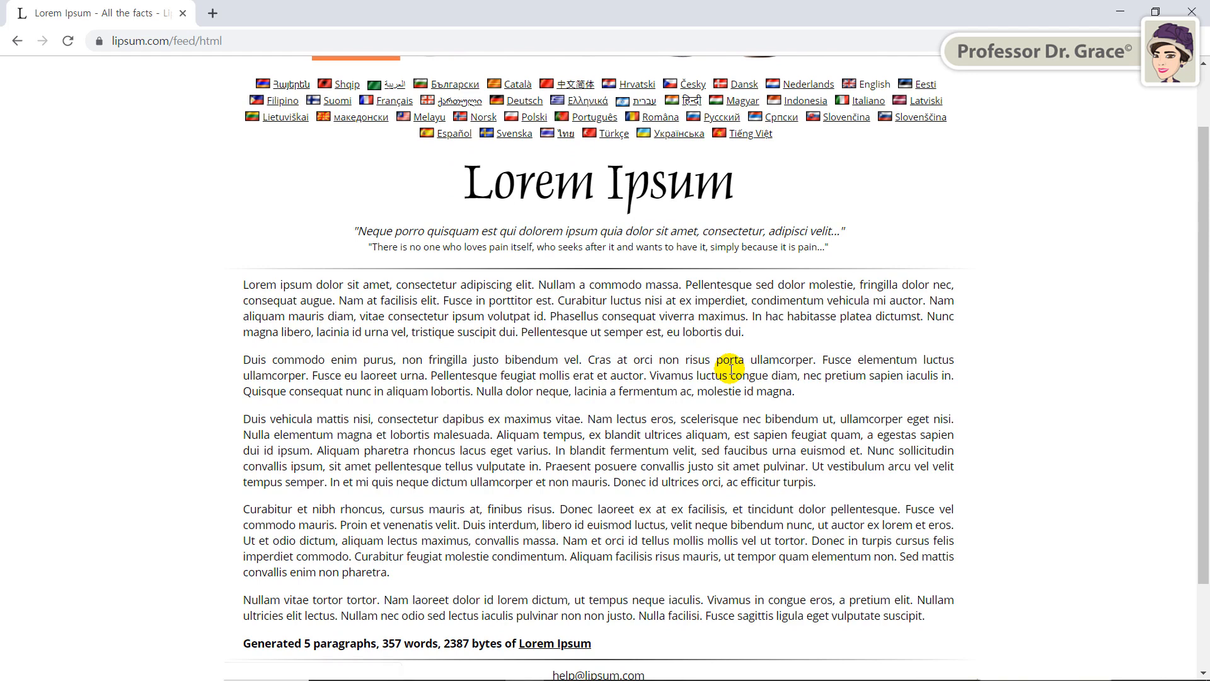
scroll(731, 370, "down", 1)
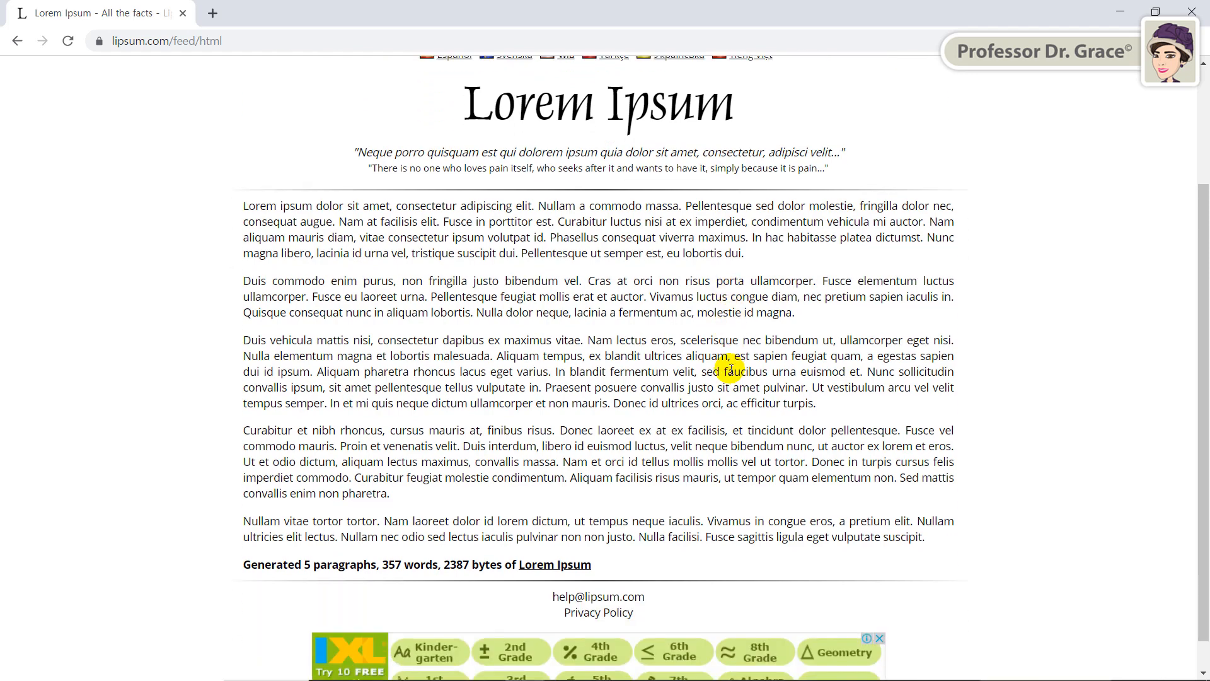
scroll(731, 371, "down", 1)
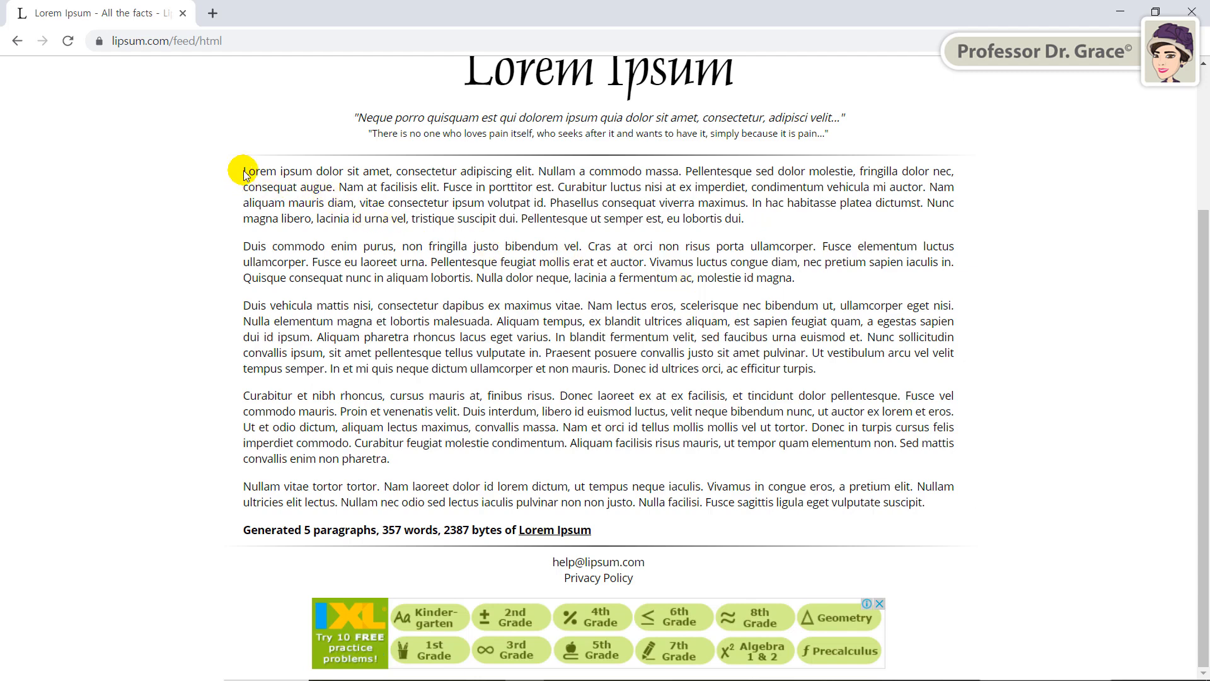
left_click_drag(247, 171, 538, 305)
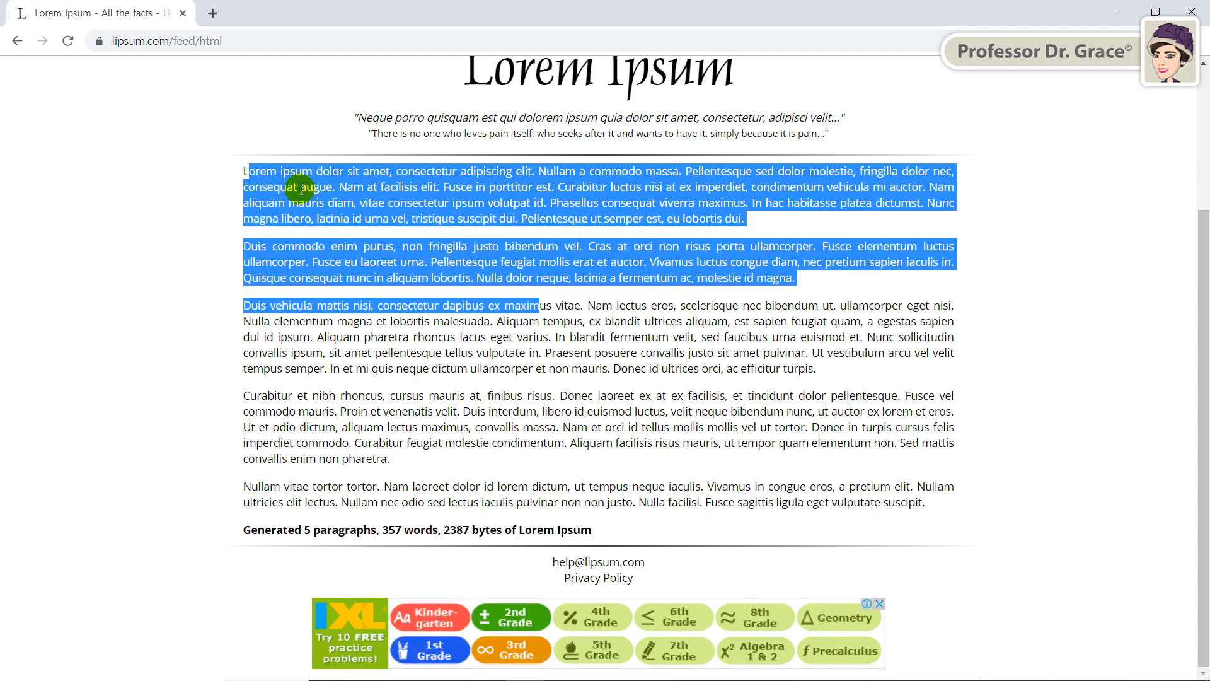
key("ctrl+c")
left_click_drag(243, 170, 661, 459)
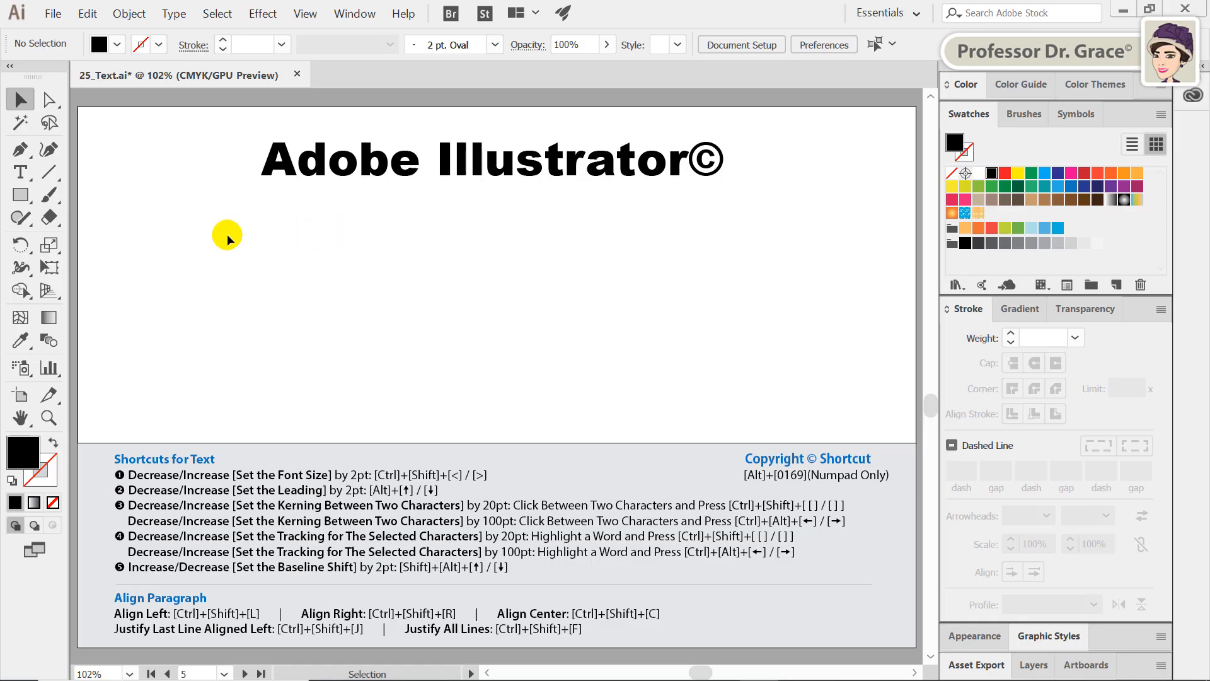
- Back in Illustrator, draw a wide text box below the Adobe Illustrator© title and paste the Lorem Ipsum text into it
left_click(20, 174)
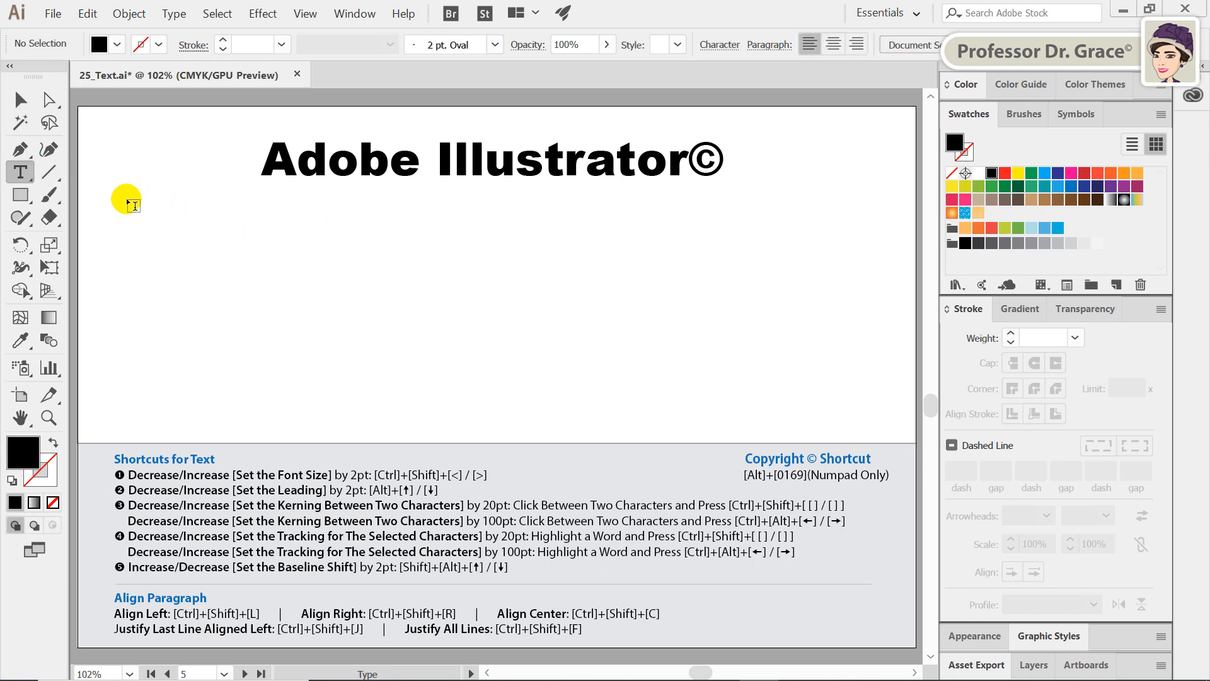
left_click_drag(123, 198, 872, 348)
key("ctrl+v")
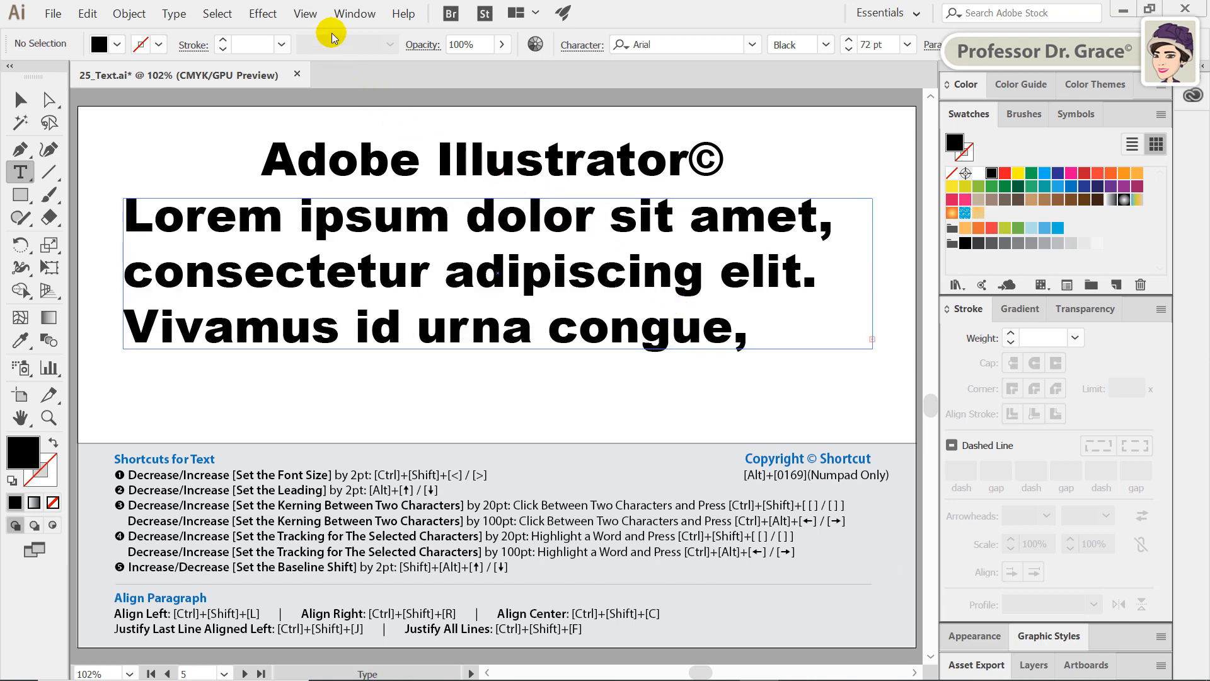
- Open the Character settings and dock their panel group directly below the Swatches group
left_click(349, 14)
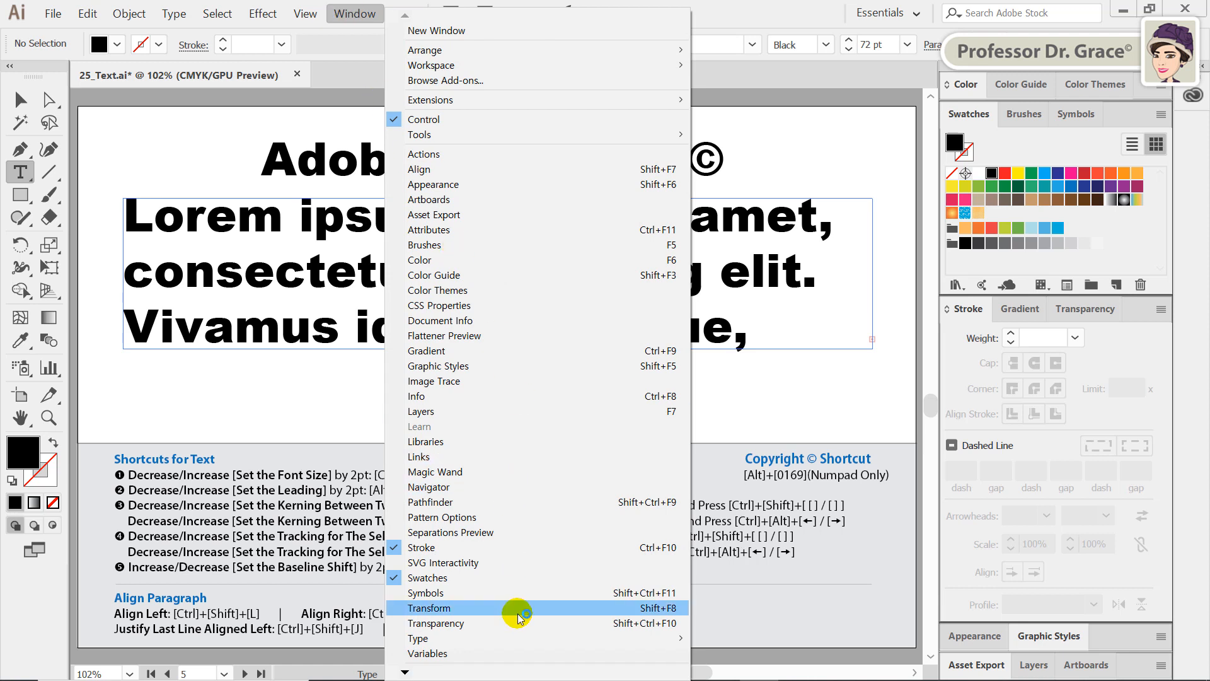
mouse_move(527, 637)
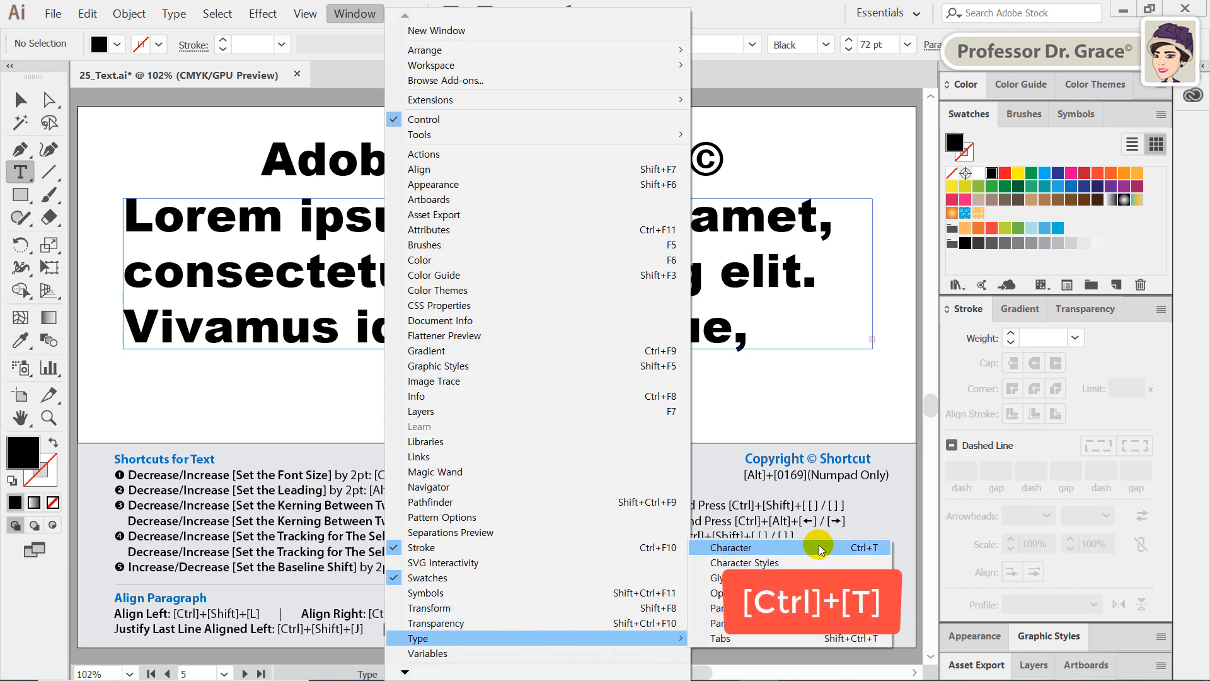
left_click(863, 549)
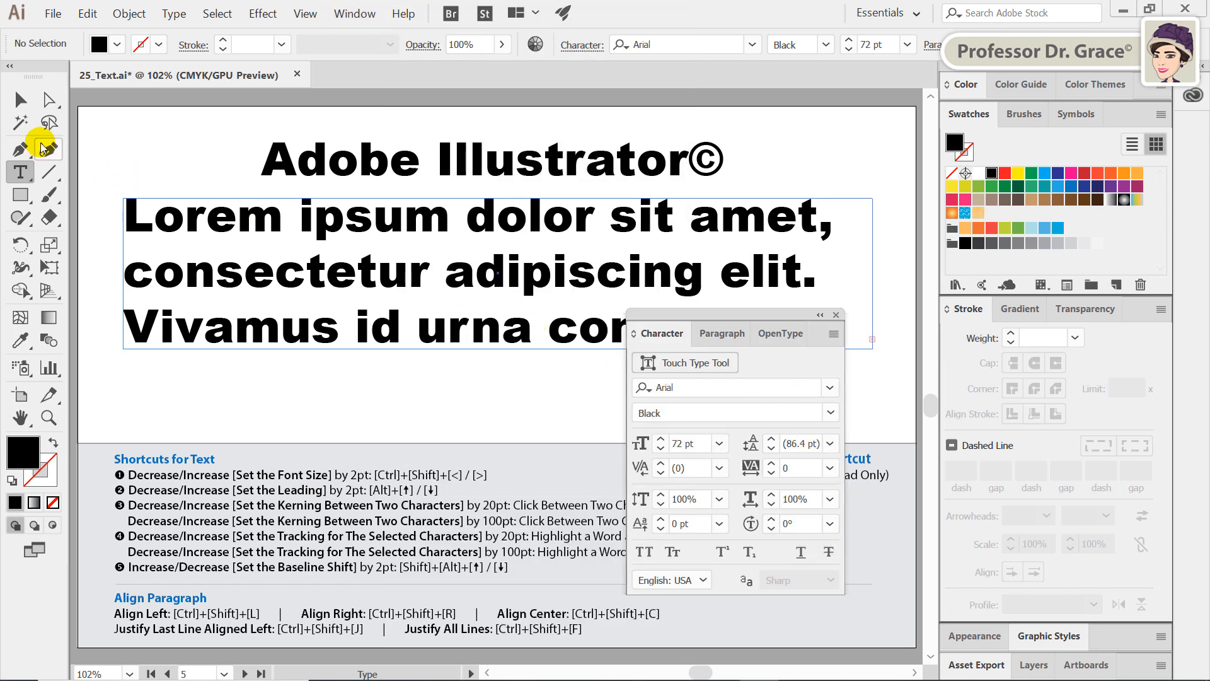
left_click(21, 108)
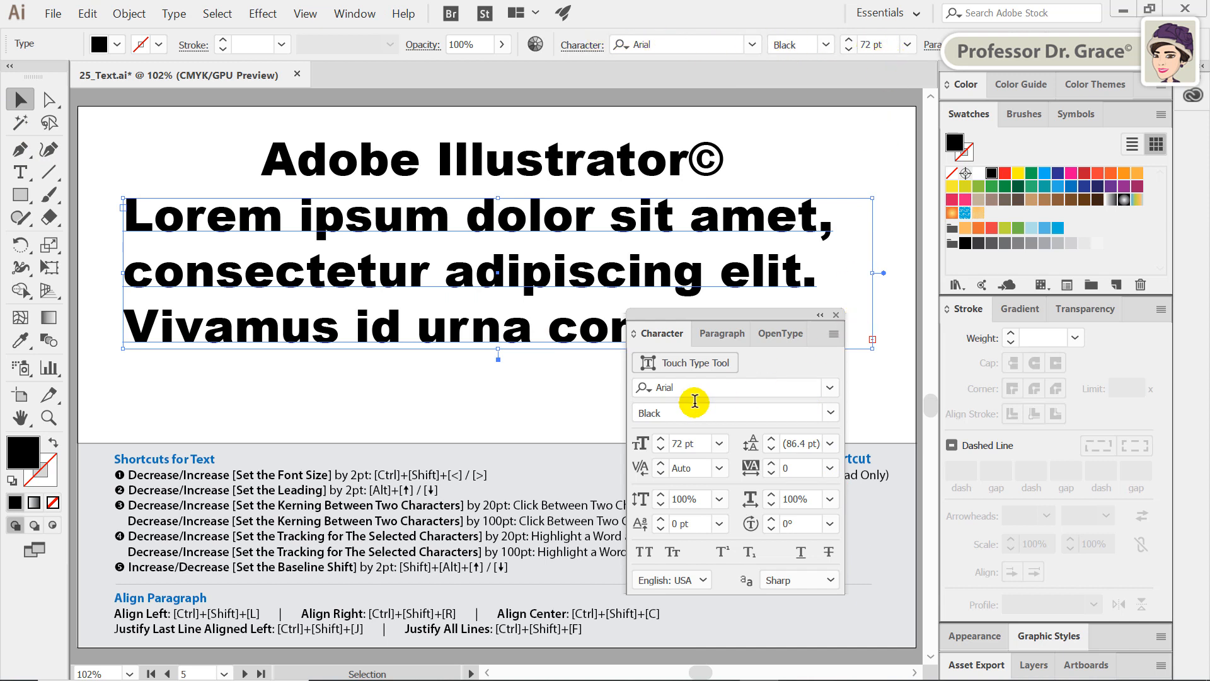
mouse_move(709, 326)
left_mouse_down()
mouse_move(924, 320)
mouse_move(1004, 286)
left_mouse_up()
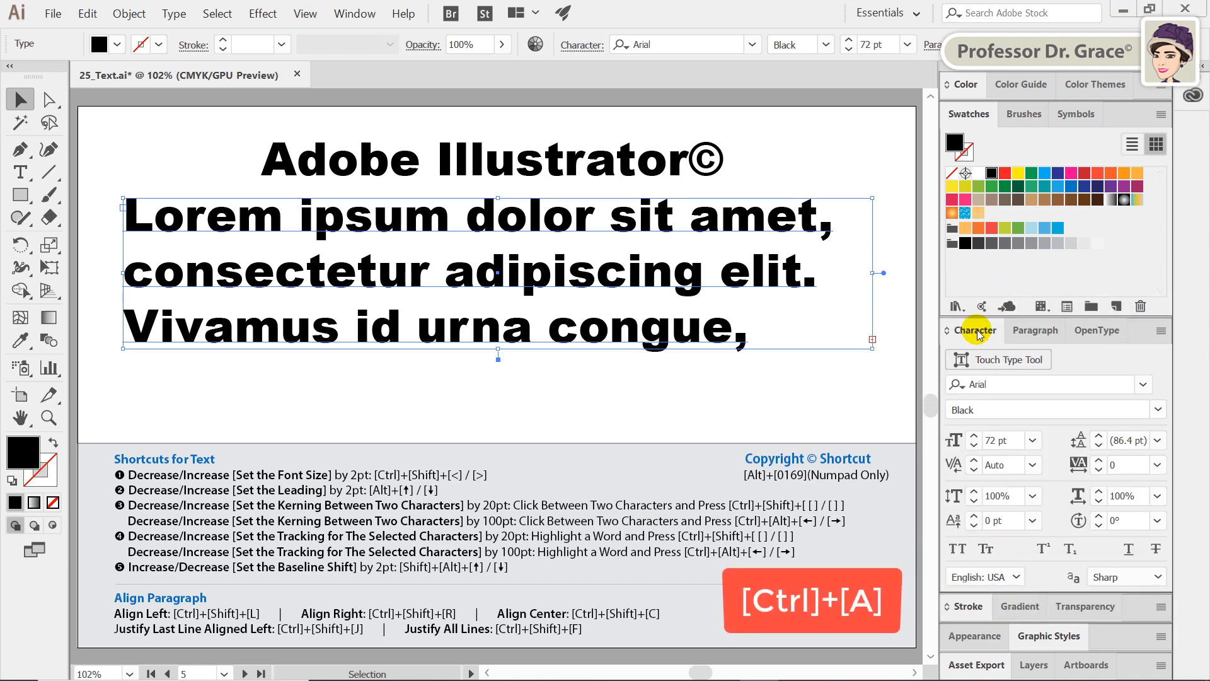
- Set the entire Lorem Ipsum text to Arial Regular at 14 pt, and select its third paragraph
double_click(531, 276)
key("ctrl+a")
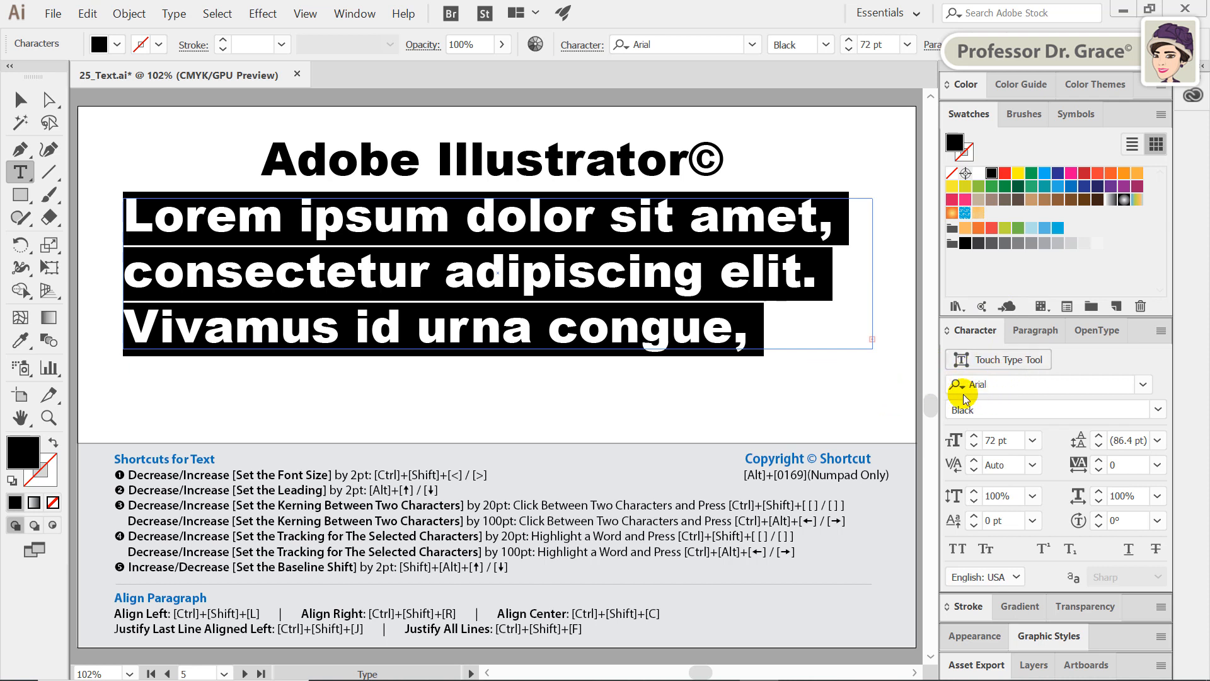
left_click(1158, 410)
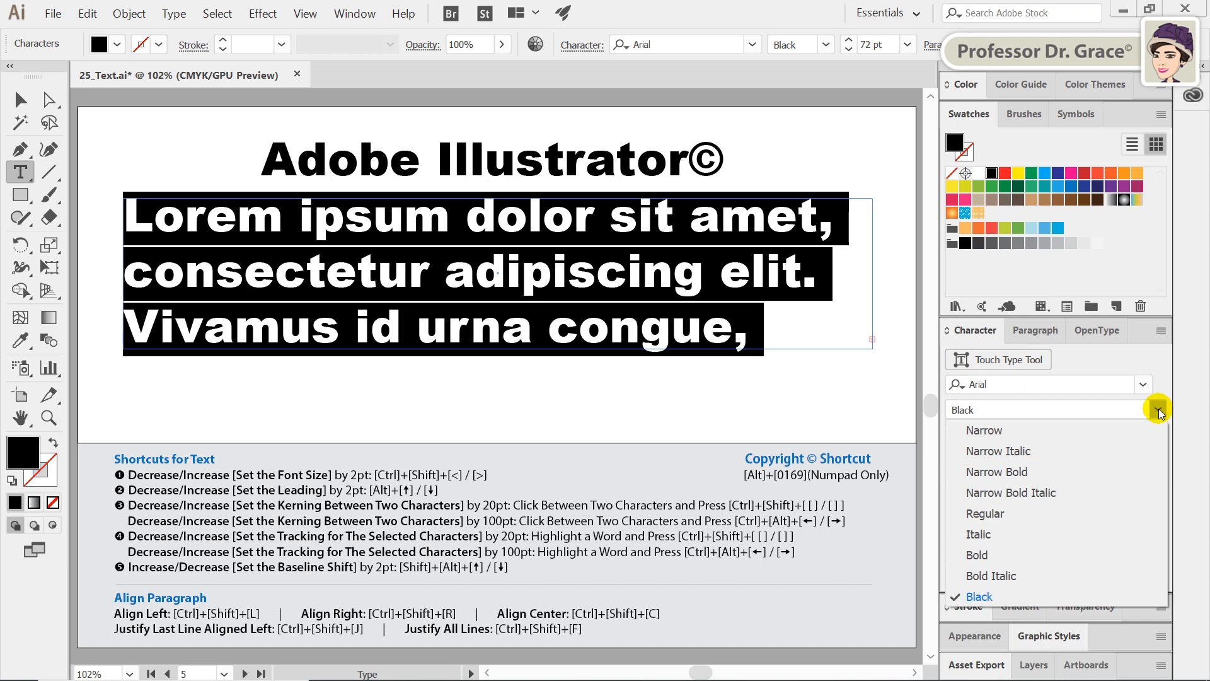
left_click(1080, 513)
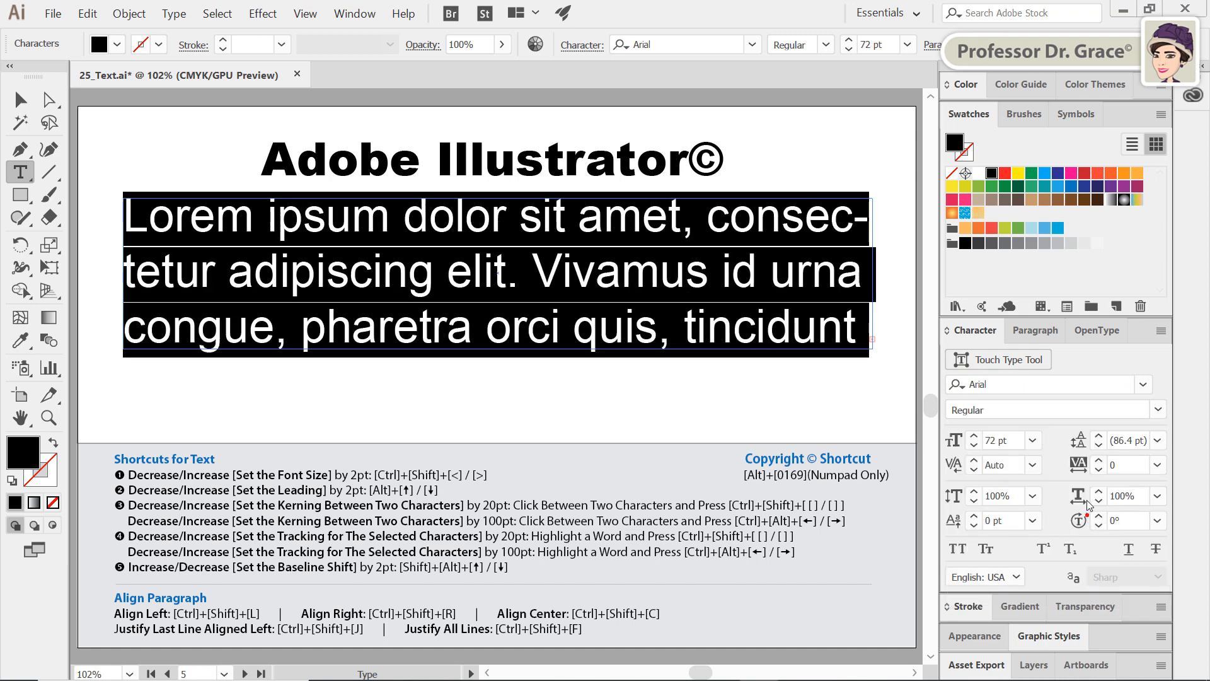
left_click(1032, 440)
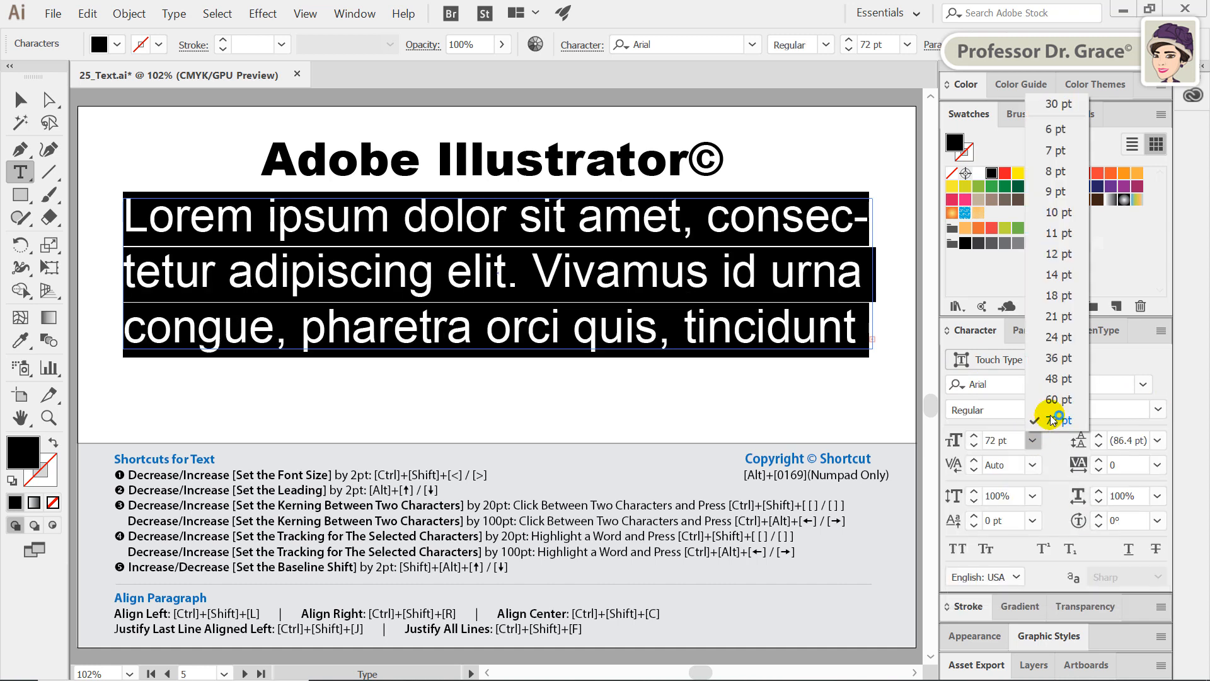
left_click(1059, 274)
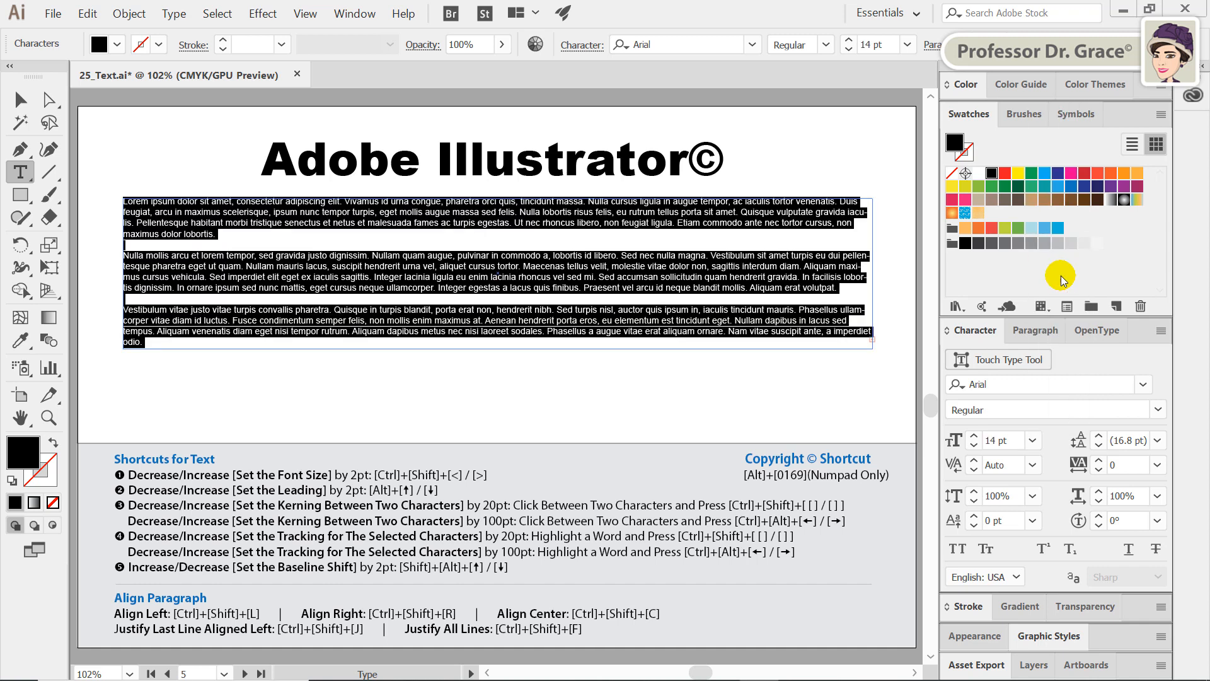
left_click(536, 310)
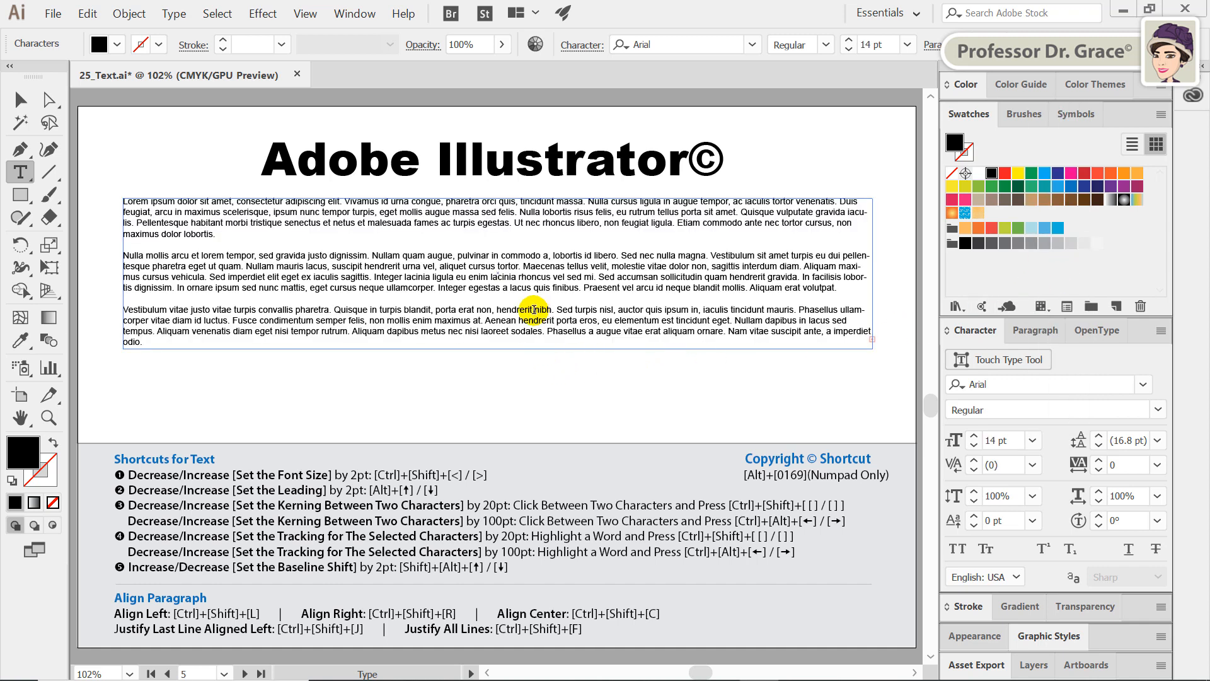
triple_click(532, 309)
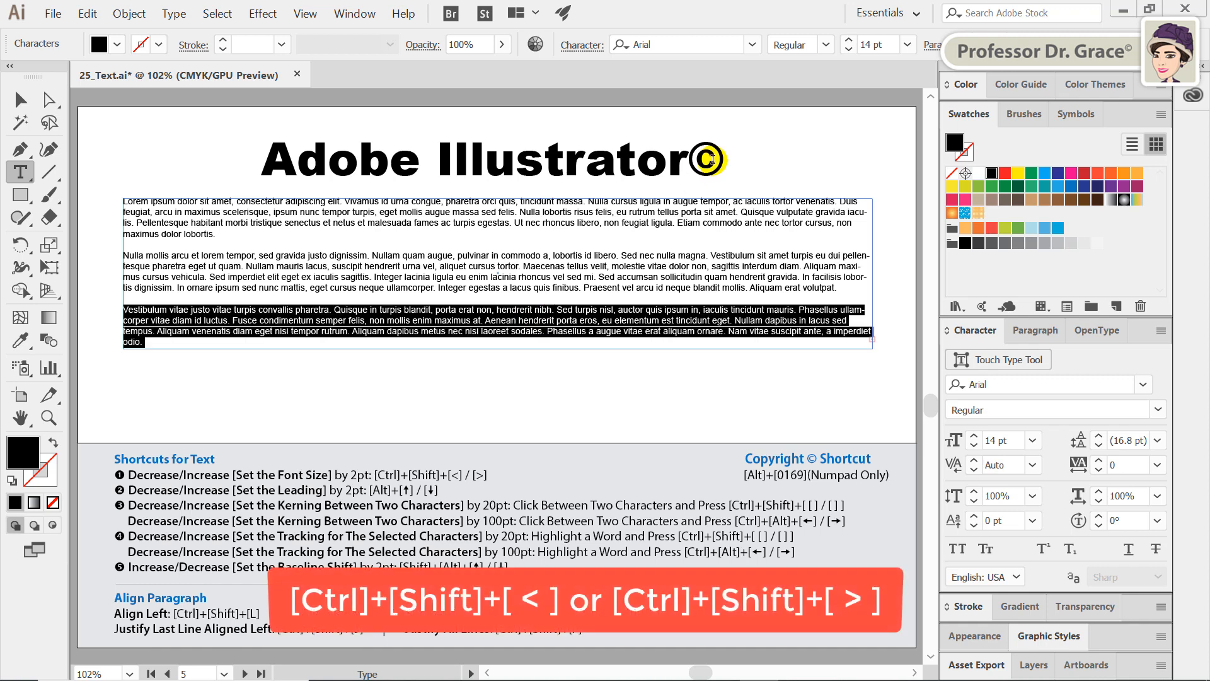
- Select only the © symbol in the title and reduce its font size to 26 pt, trying smaller and larger sizes on the way
left_click_drag(698, 165, 754, 163)
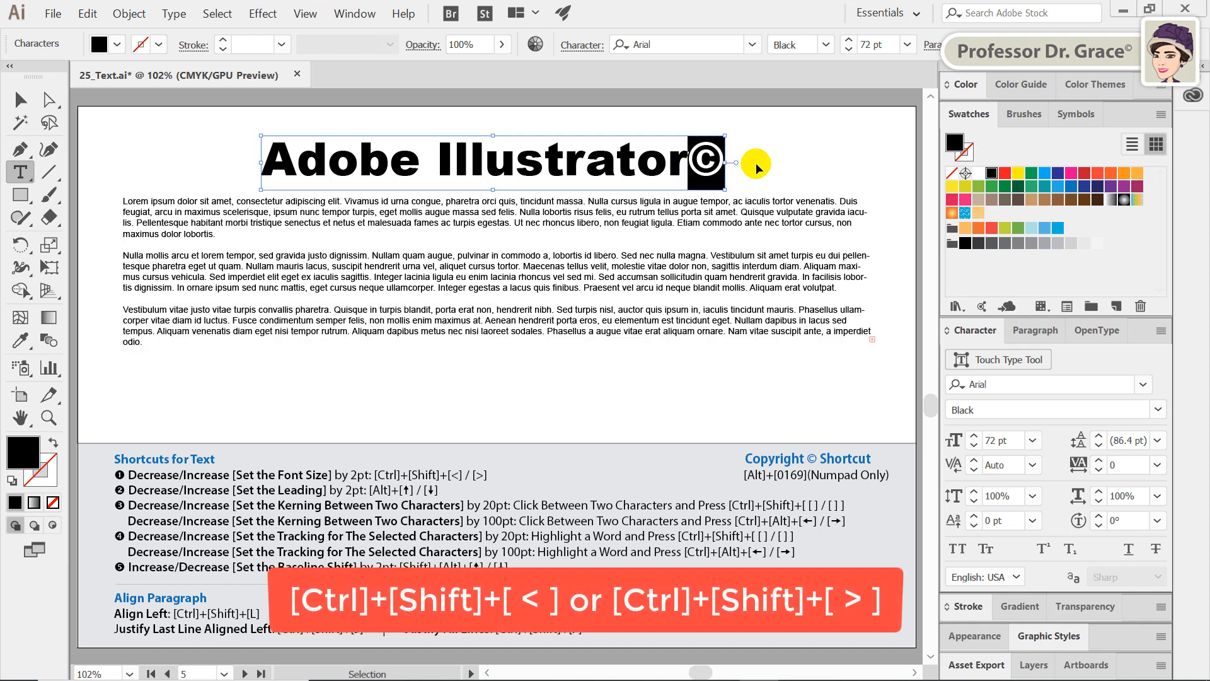
key("ctrl+shift+comma")
key("ctrl+shift+comma")
key("ctrl+shift+comma")
key("ctrl+shift+comma")
key("ctrl+shift+comma")
key("ctrl+shift+comma")
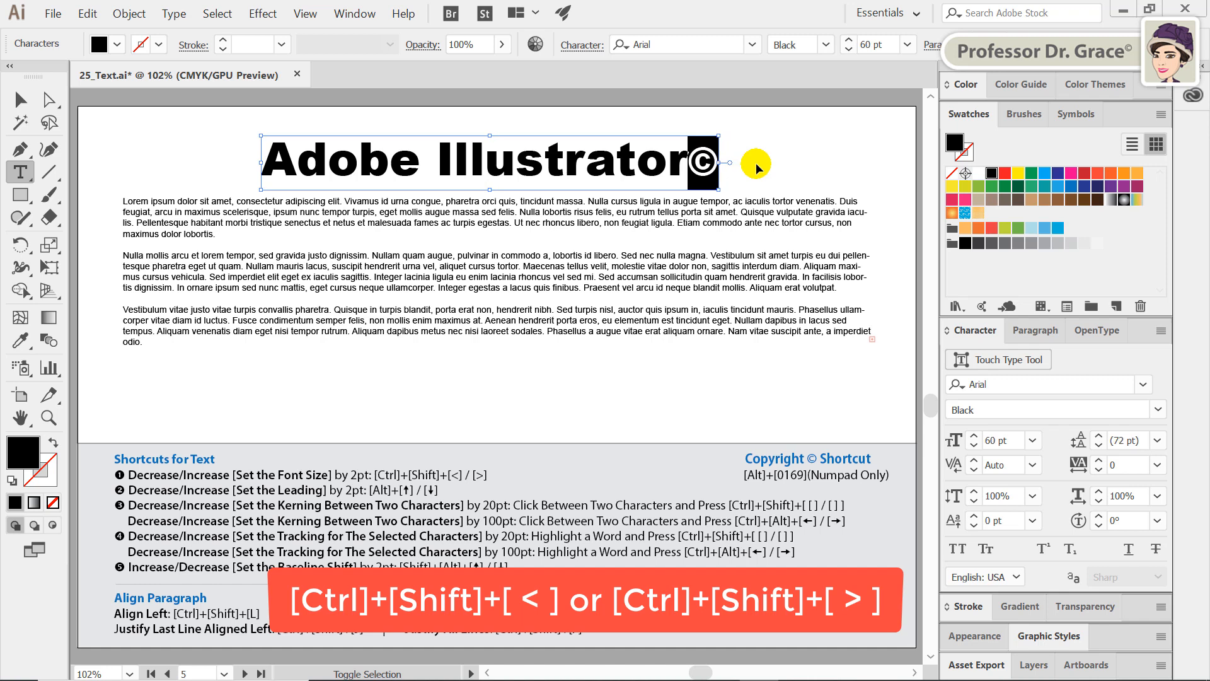
key("ctrl+shift+comma")
key("ctrl+shift+comma")
key("ctrl+shift+comma")
key("ctrl+shift+comma")
key("ctrl+shift+comma")
key("ctrl+shift+comma")
key("ctrl+shift+comma")
key("ctrl+shift+comma")
key("ctrl+shift+comma")
key("ctrl+shift+comma")
key("ctrl+shift+comma")
key("ctrl+shift+comma")
key("ctrl+shift+comma")
key("ctrl+shift+comma")
key("ctrl+shift+comma")
key("ctrl+shift+comma")
key("ctrl+shift+comma")
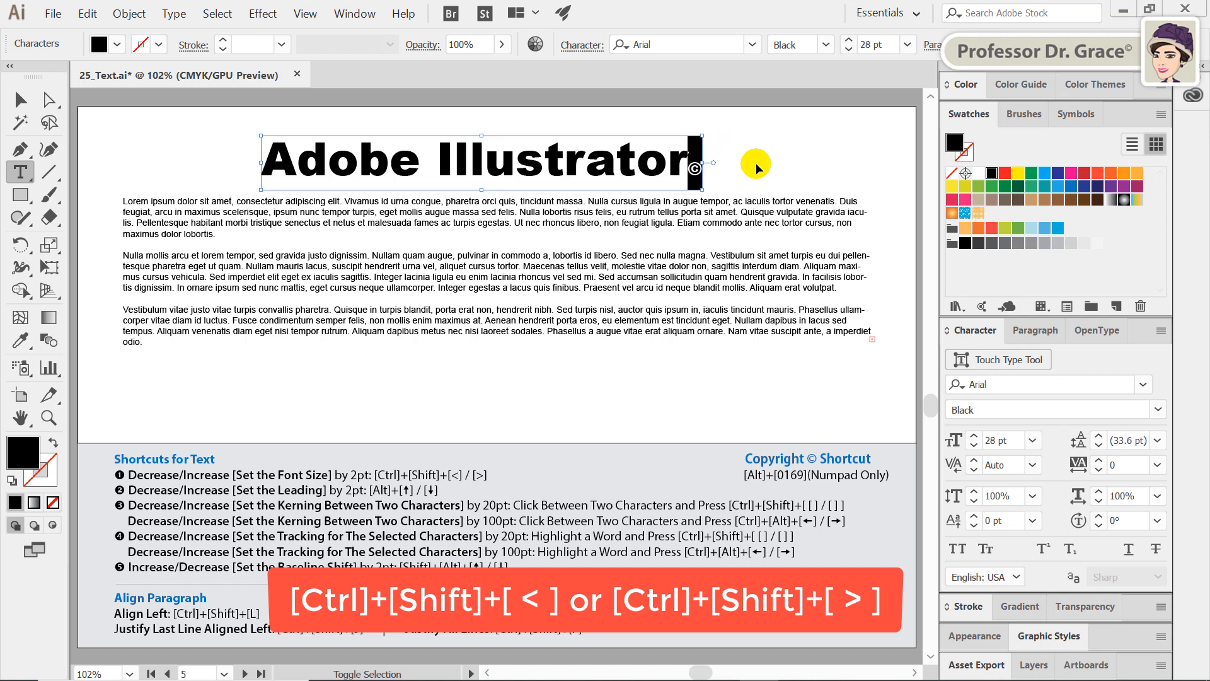
key("ctrl+shift+period")
key("ctrl+shift+period")
key("ctrl+shift+period")
key("ctrl+shift+period")
key("ctrl+shift+period")
key("ctrl+shift+period")
key("ctrl+shift+period")
key("ctrl+shift+period")
key("ctrl+shift+period")
key("ctrl+shift+period")
key("ctrl+shift+period")
key("ctrl+shift+period")
key("ctrl+shift+period")
key("ctrl+shift+comma")
key("ctrl+shift+comma")
key("ctrl+shift+comma")
key("ctrl+shift+comma")
key("ctrl+shift+comma")
key("ctrl+shift+comma")
key("ctrl+shift+comma")
key("ctrl+shift+comma")
key("ctrl+shift+comma")
key("ctrl+shift+comma")
key("ctrl+shift+comma")
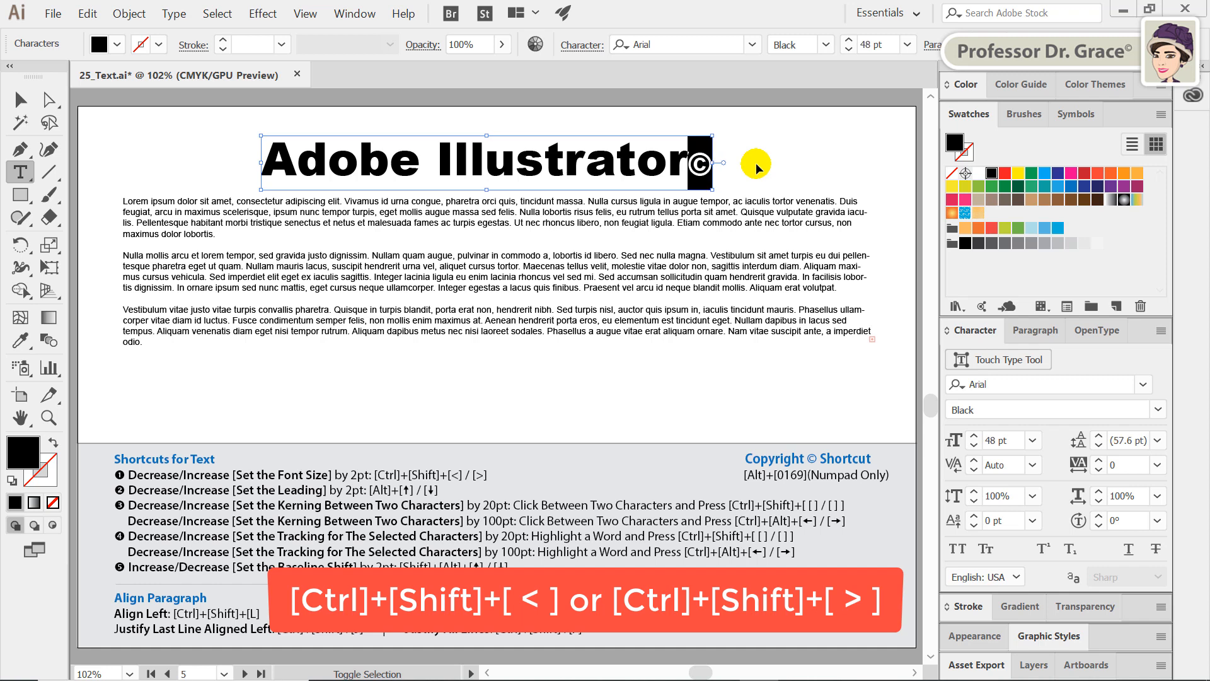
key("ctrl+shift+comma")
key("ctrl+shift+comma")
key("ctrl+shift+comma")
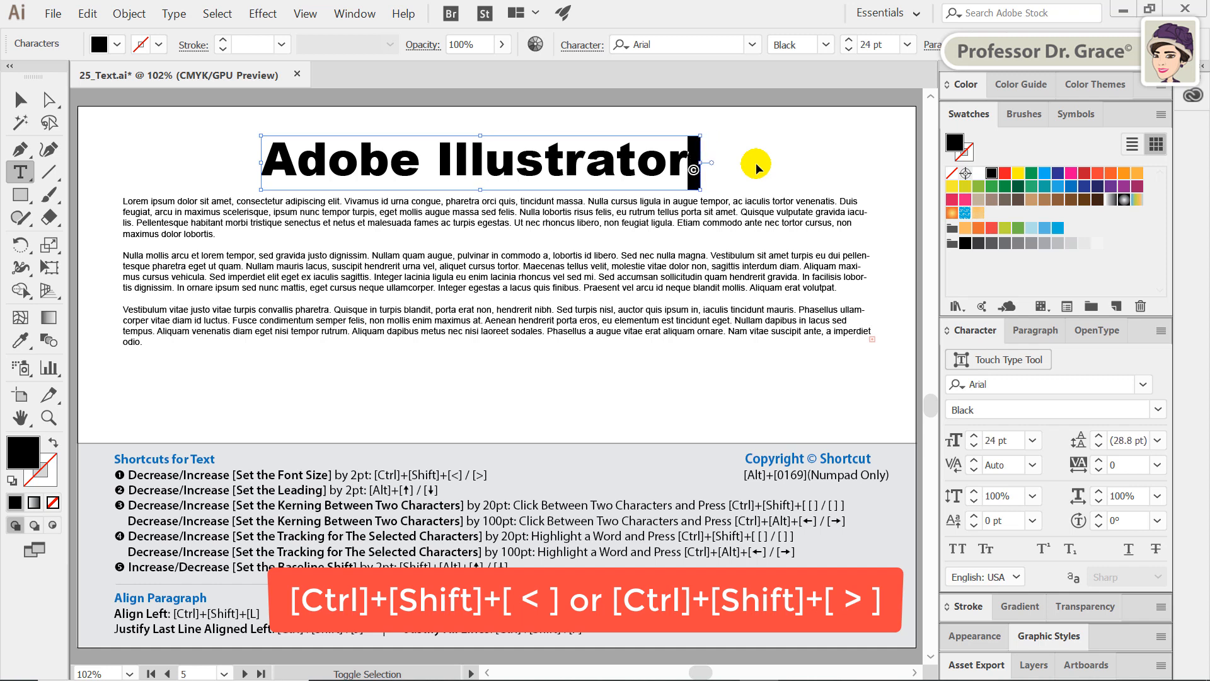
key("ctrl+shift+period")
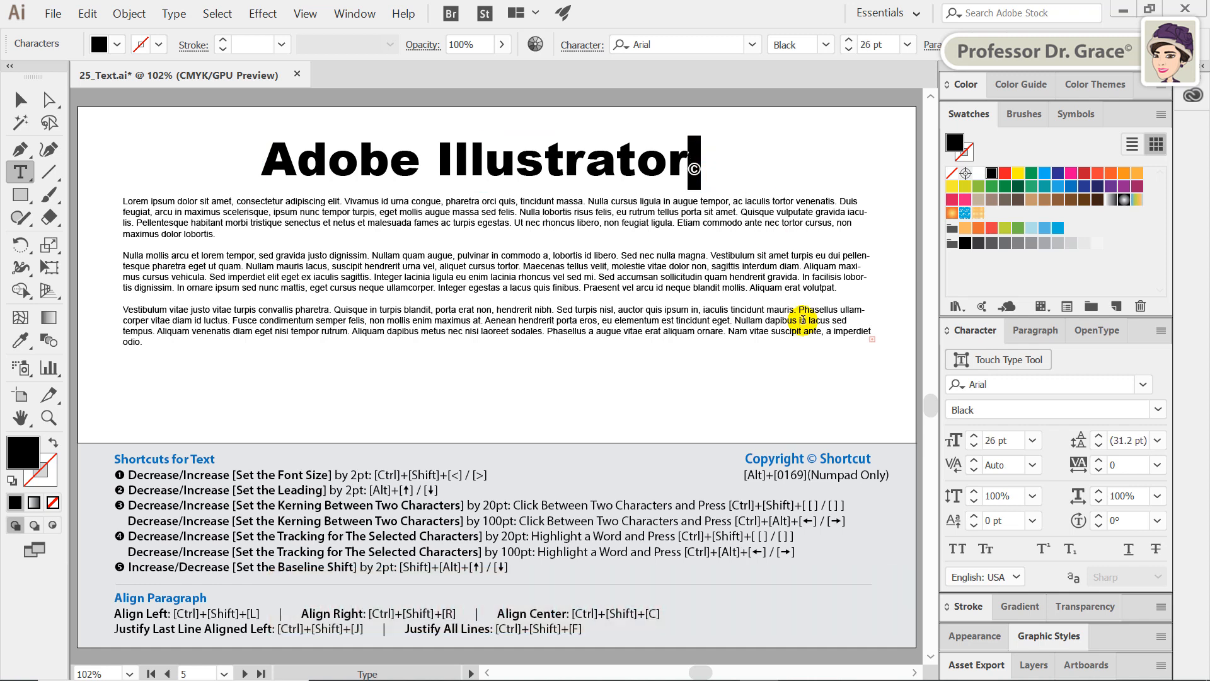
- Extend the bottom edge of the Lorem Ipsum text box to just above the grey shortcuts area so the overflowing text fits
left_click(730, 288)
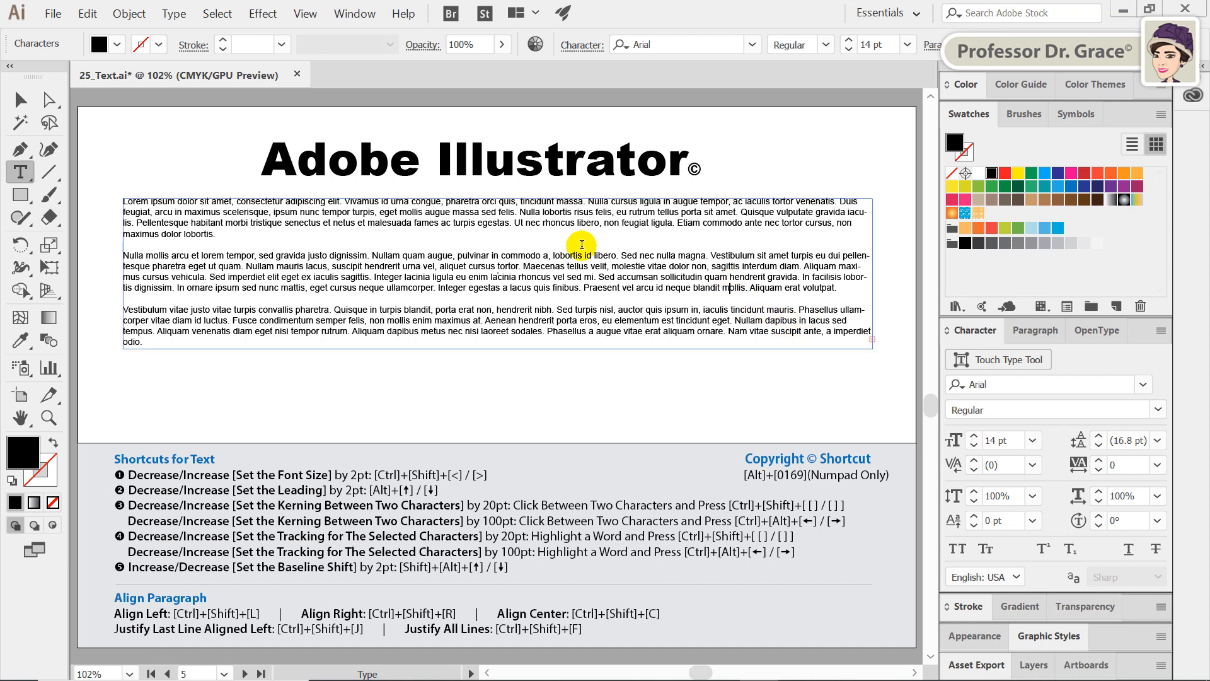
left_click(19, 99)
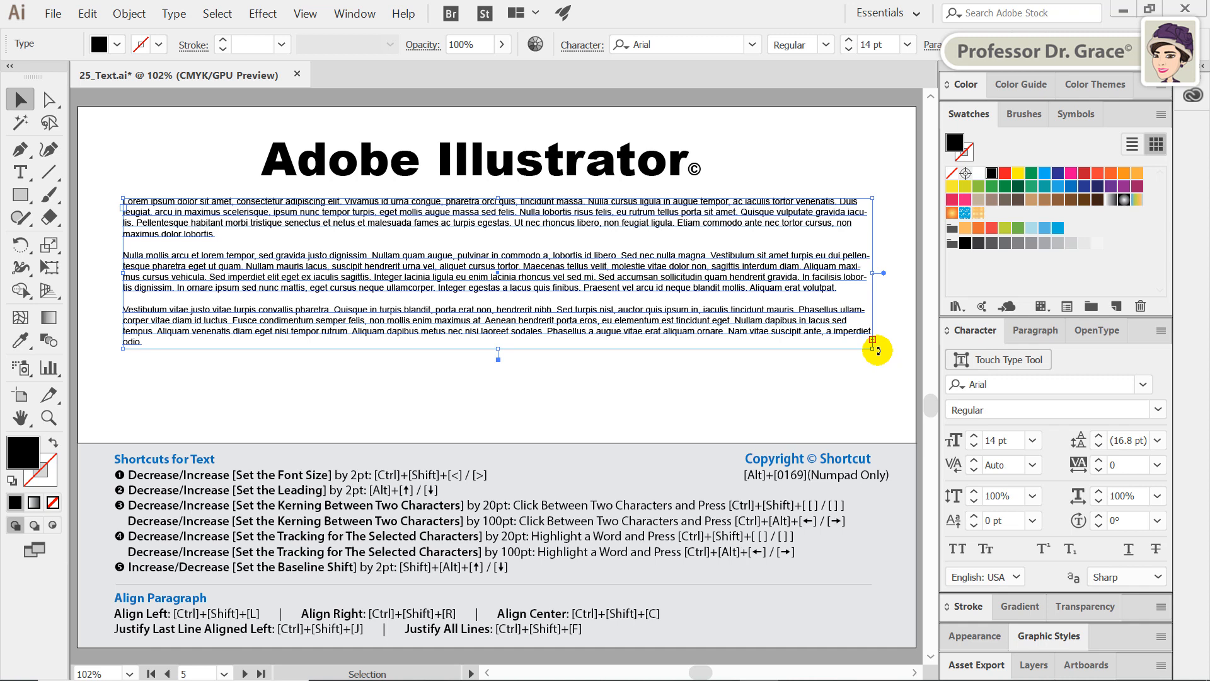
left_click(880, 351)
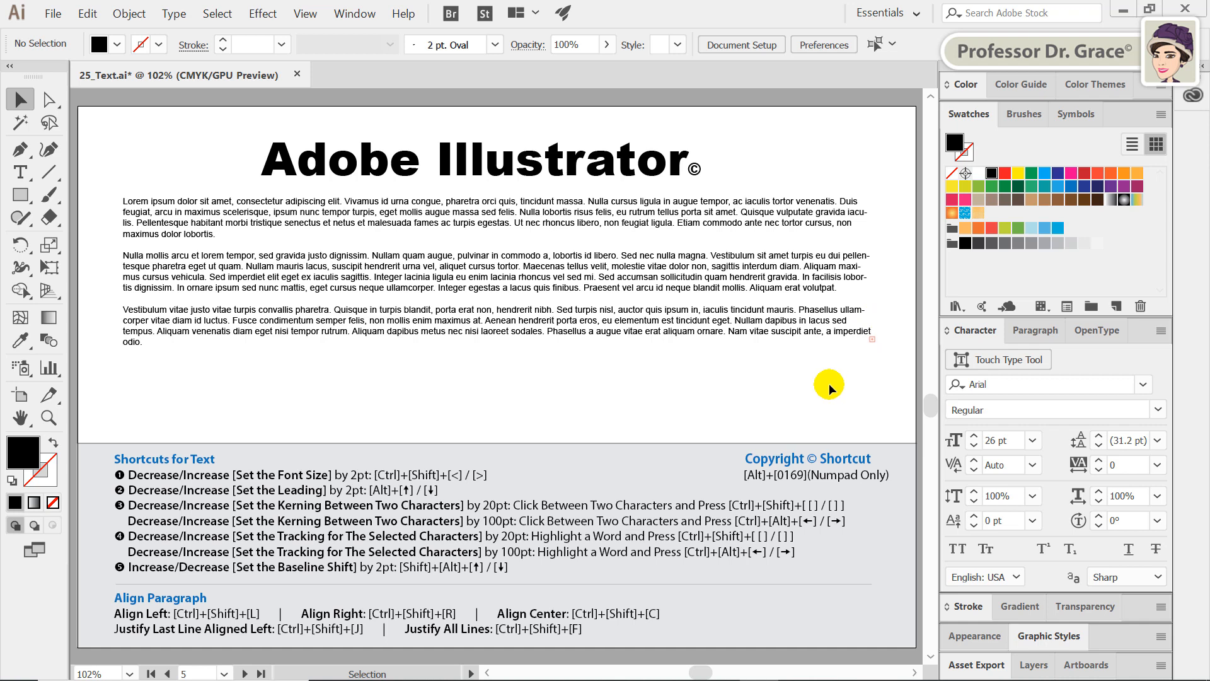
left_click(762, 324)
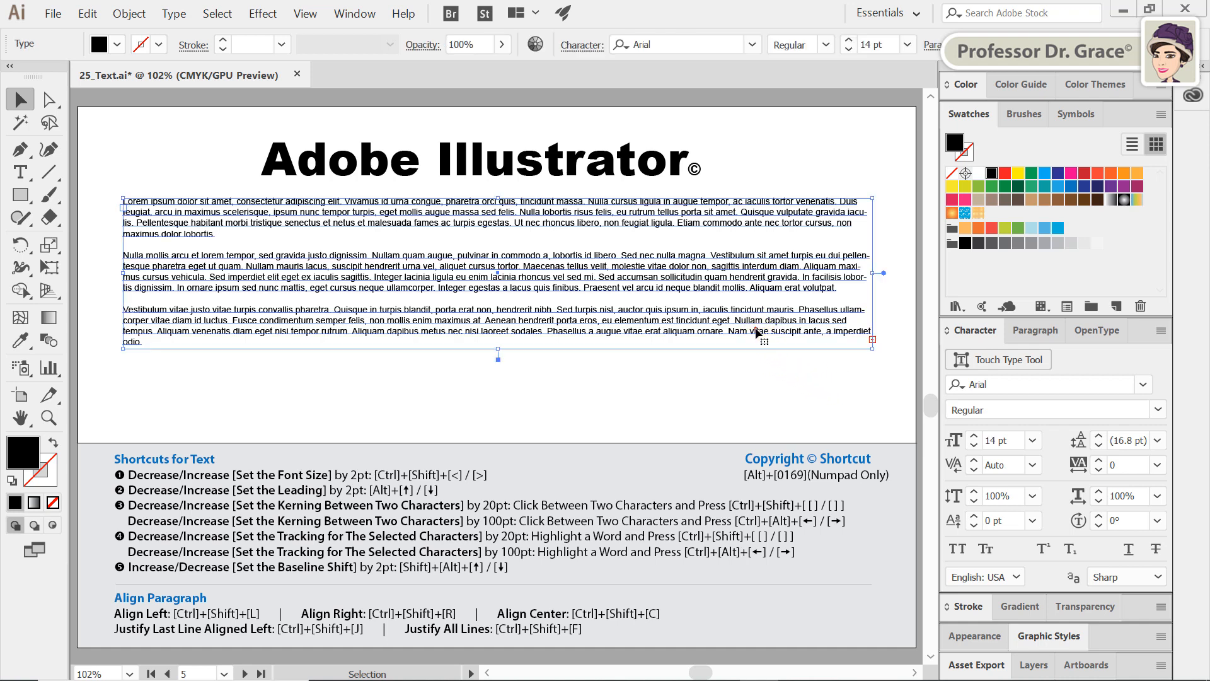
left_click_drag(497, 348, 485, 421)
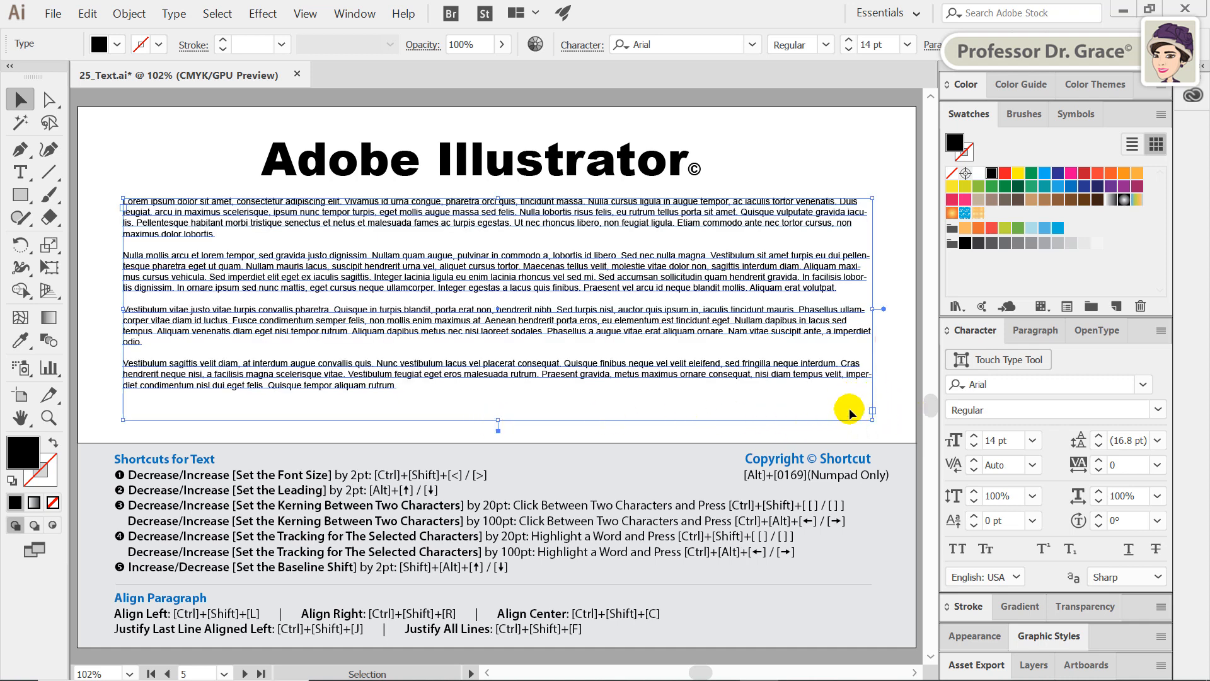
left_click(886, 398)
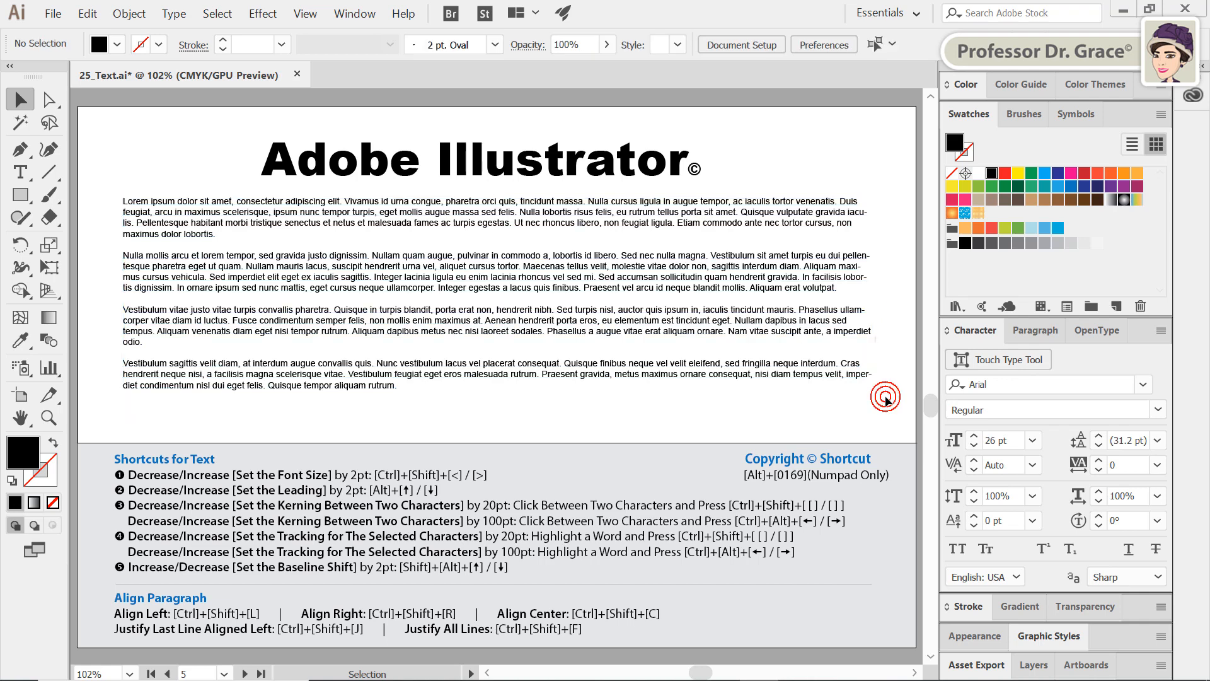
- Make the Lorem Ipsum text box slightly narrower and shorter, and move it a little further below the title
left_click(842, 381)
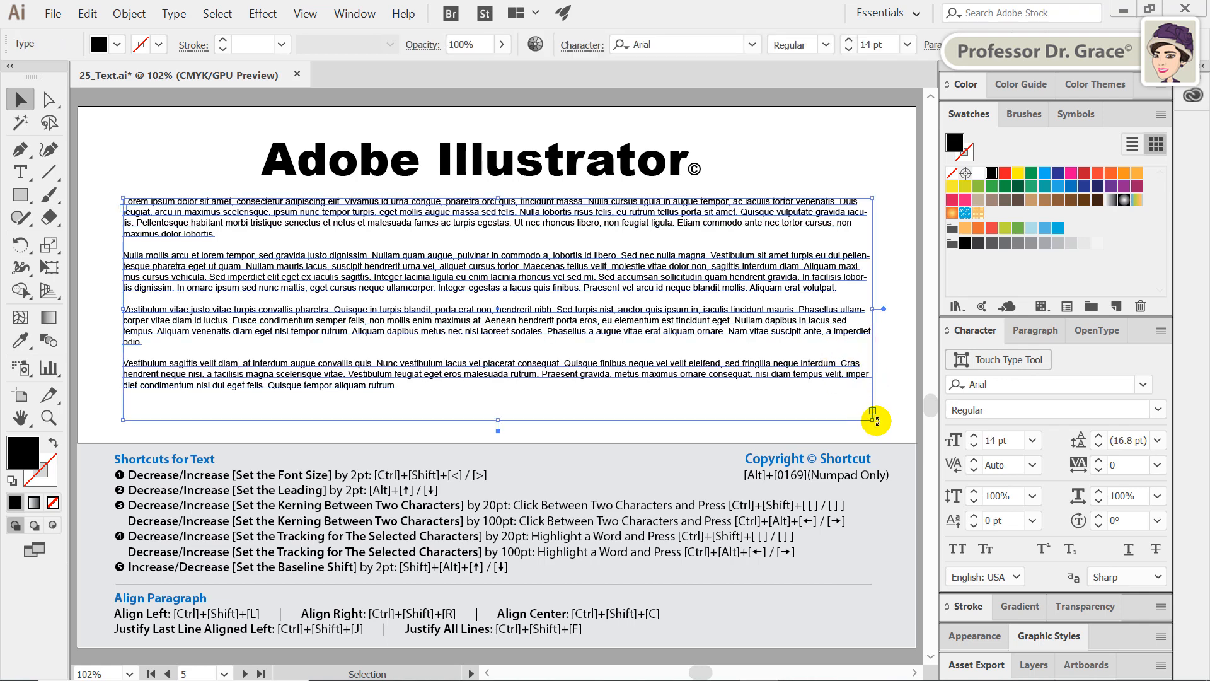
mouse_move(870, 420)
left_mouse_down()
mouse_move(691, 435)
mouse_move(868, 409)
left_mouse_up()
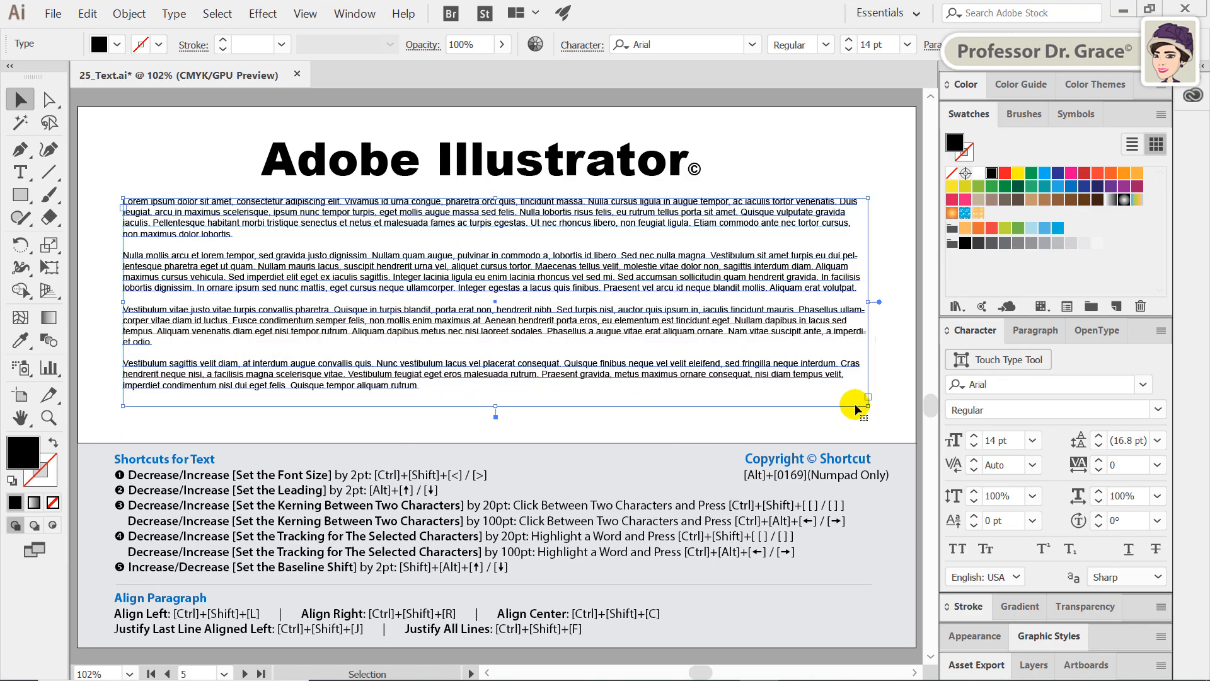
left_click_drag(699, 286, 698, 304)
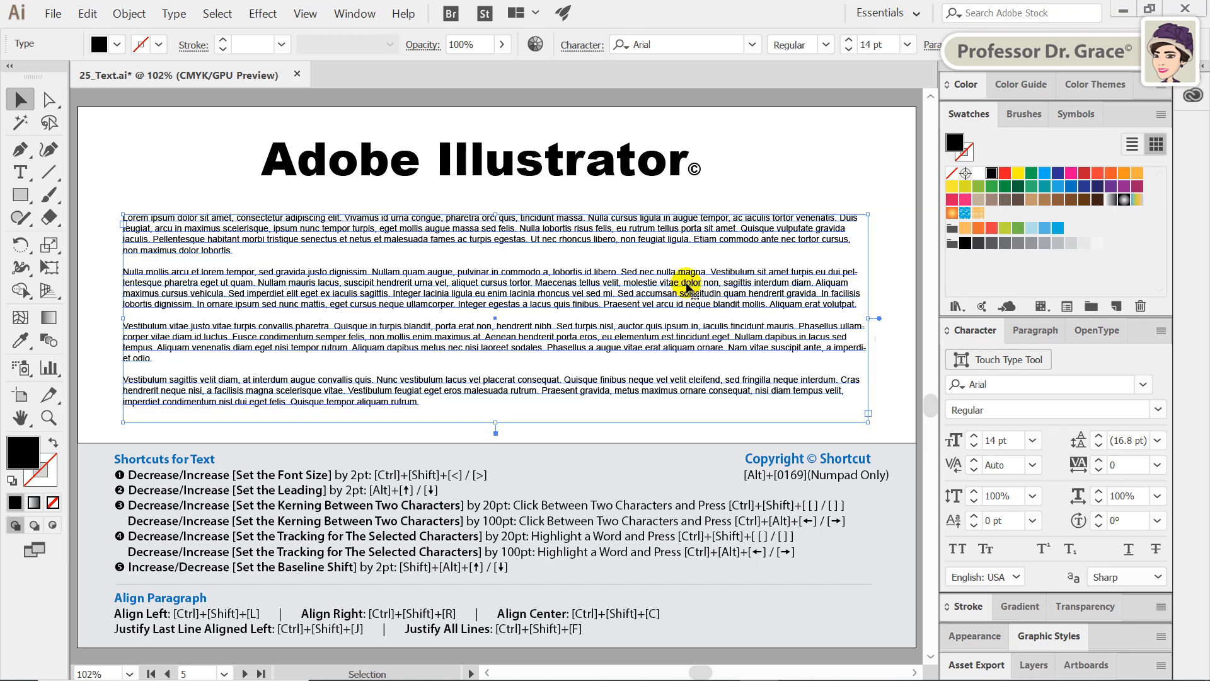
left_click(745, 165)
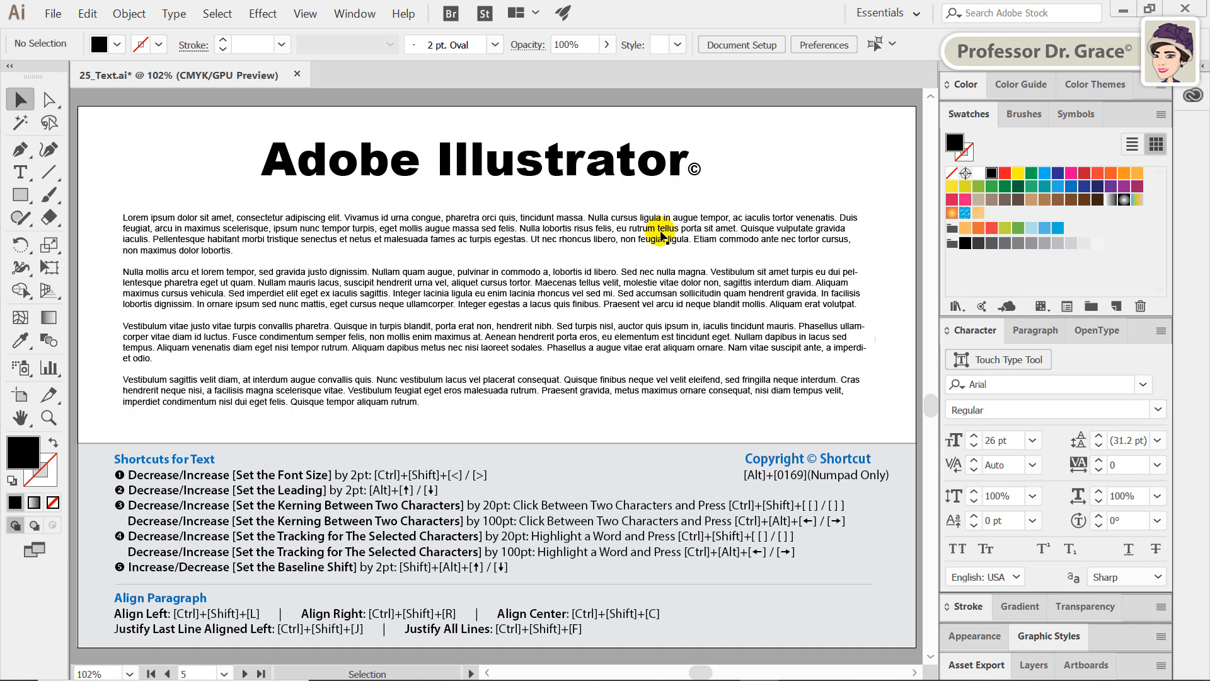
- Try resizing the Adobe Illustrator© title out of proportion, first narrow and tall, then wide and flat, and undo the distortions
left_click_drag(694, 165, 499, 378)
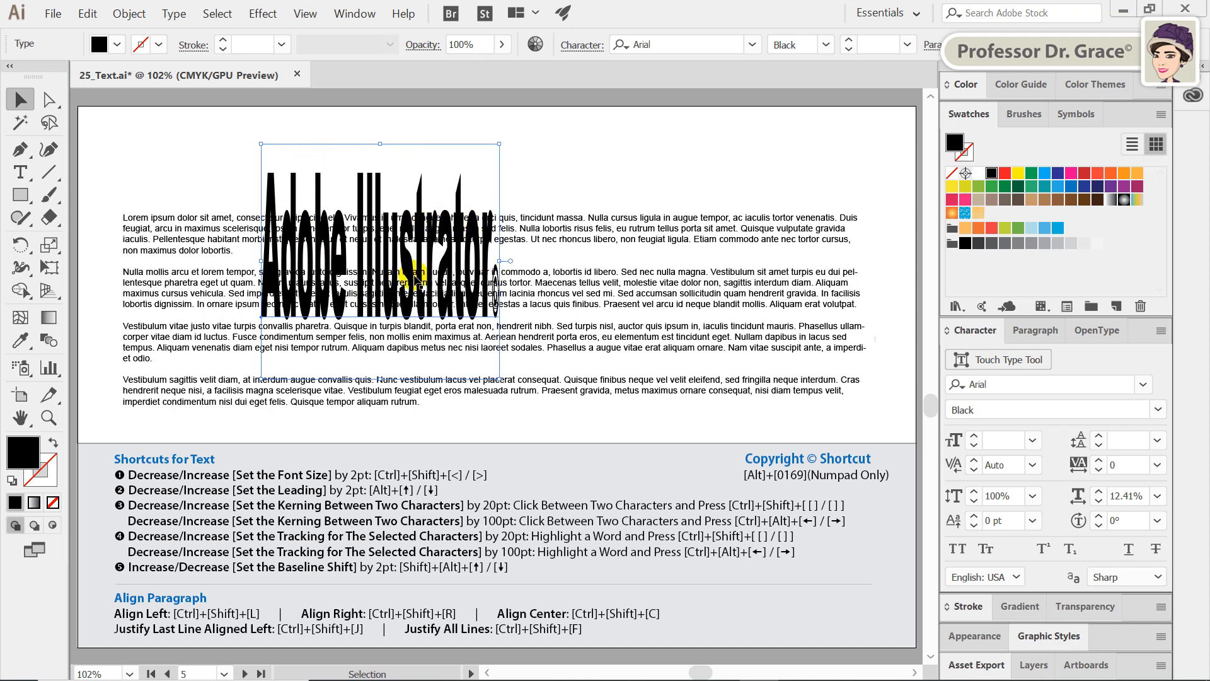
left_click_drag(496, 379, 755, 164)
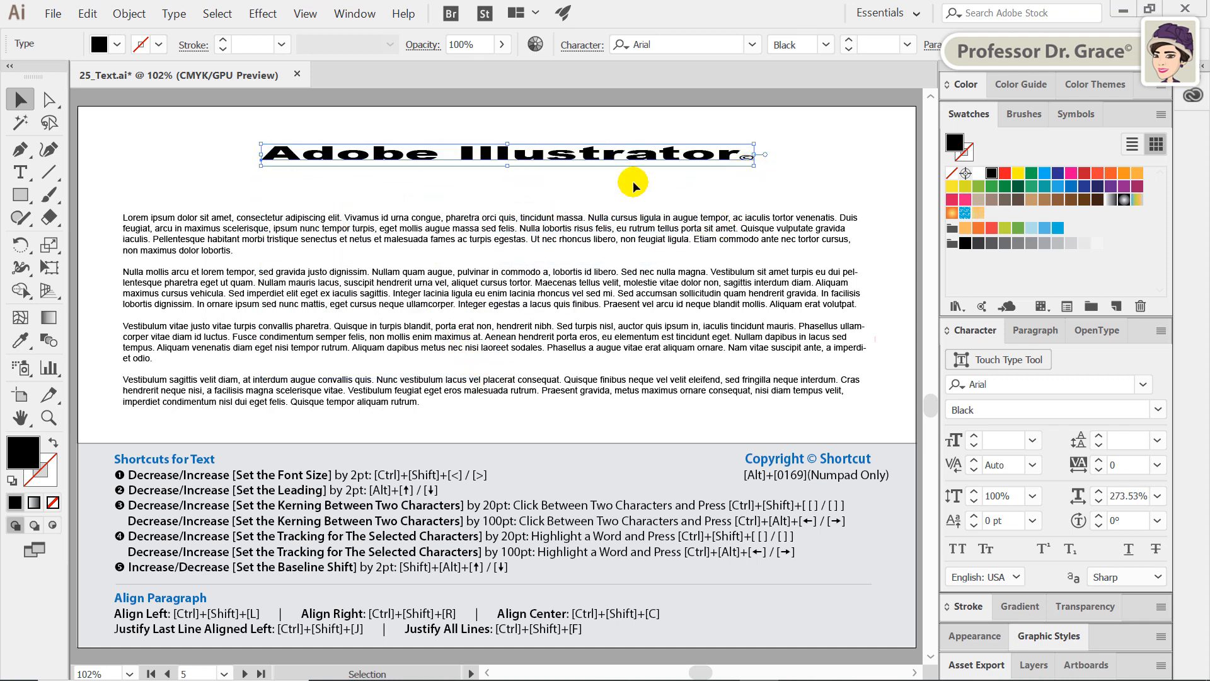
key("ctrl")
key("ctrl+z")
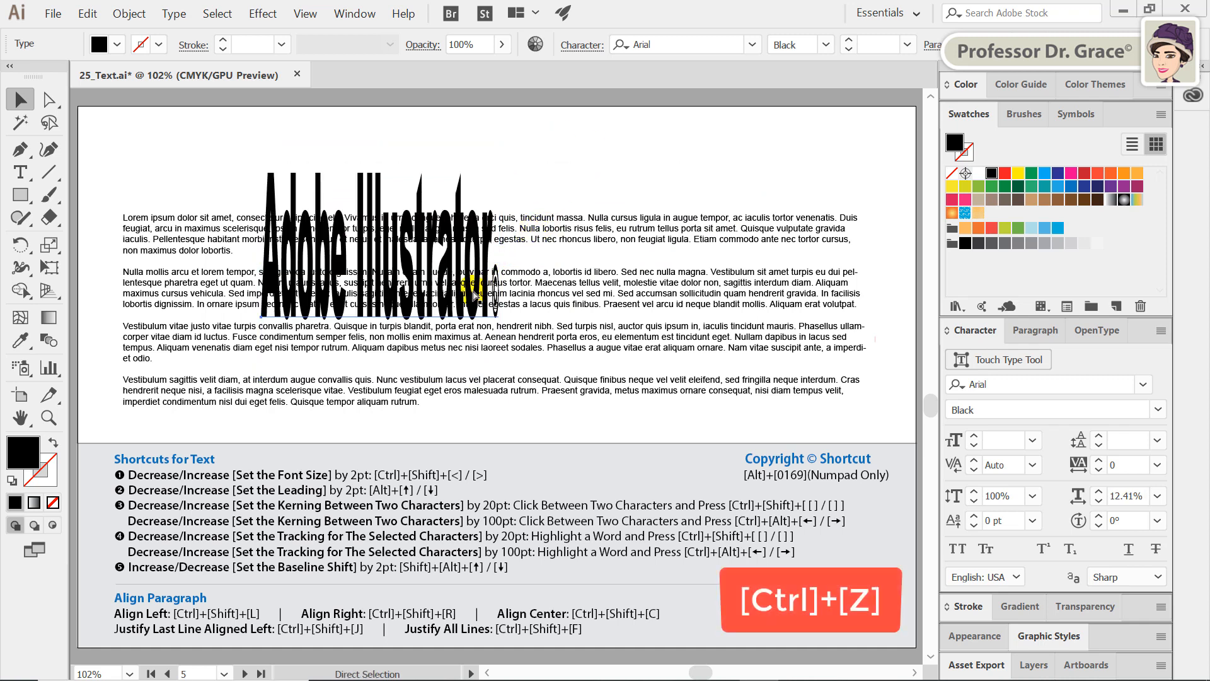
key("ctrl+z")
left_click(748, 165)
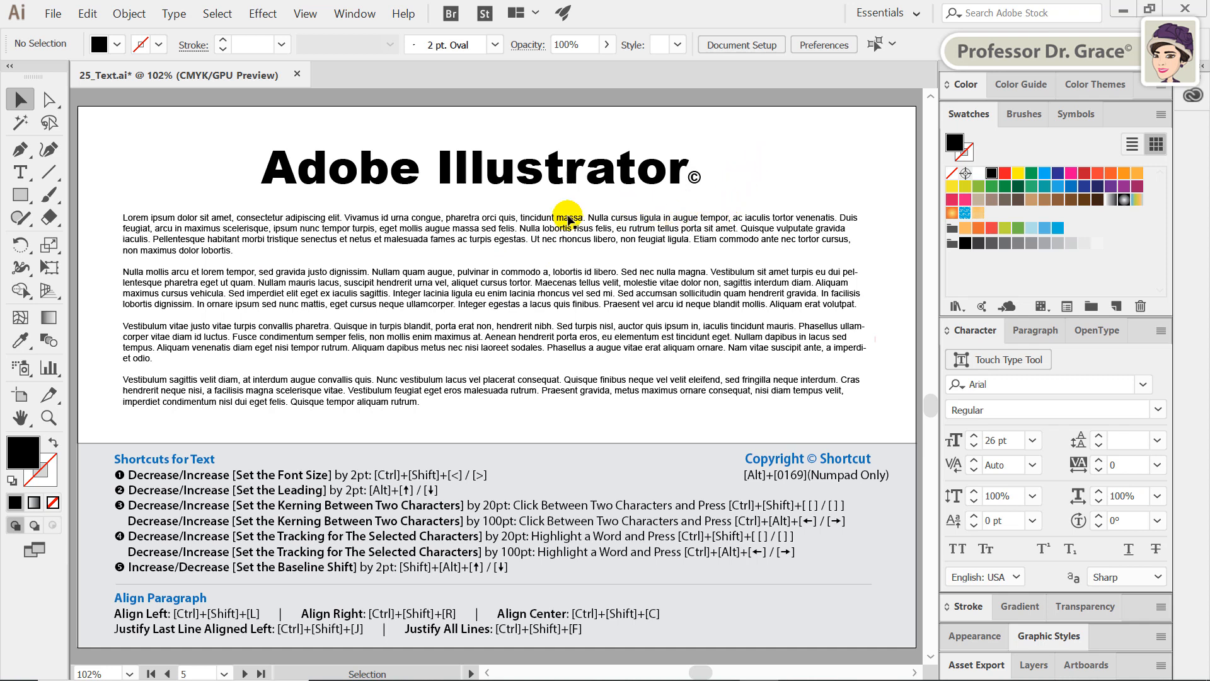
- Select the whole Adobe Illustrator© title text and fill it with the orange swatch
left_click(339, 189)
triple_click(334, 178)
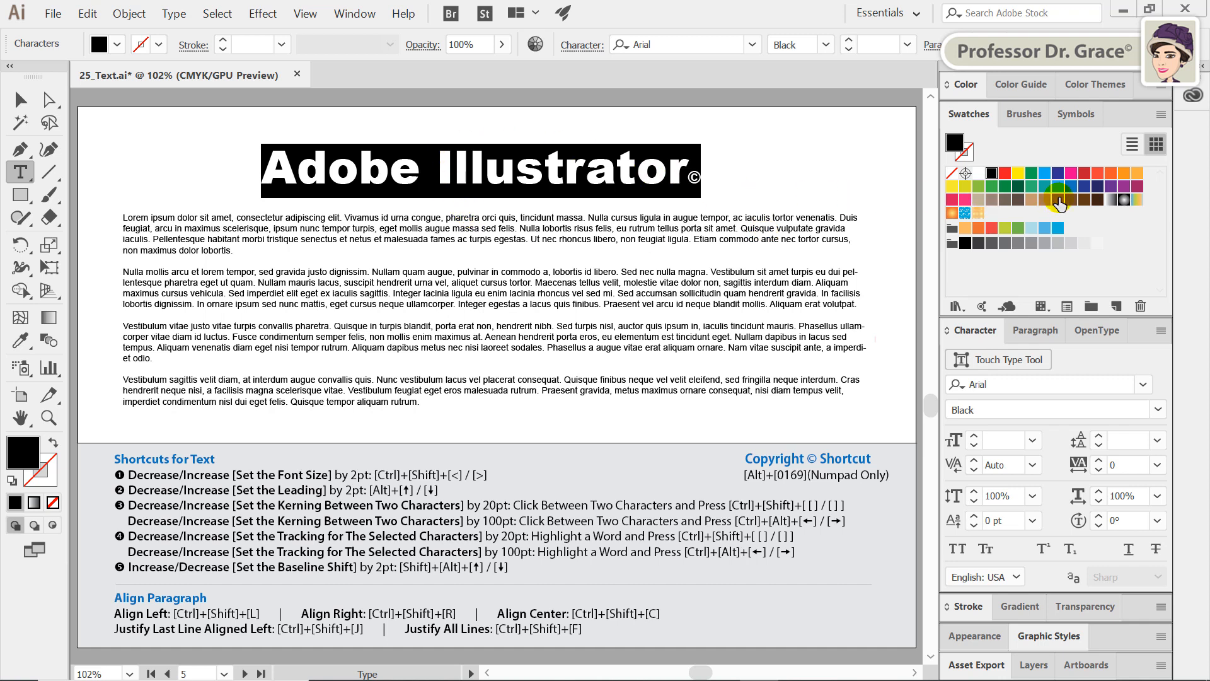
left_click(1109, 173)
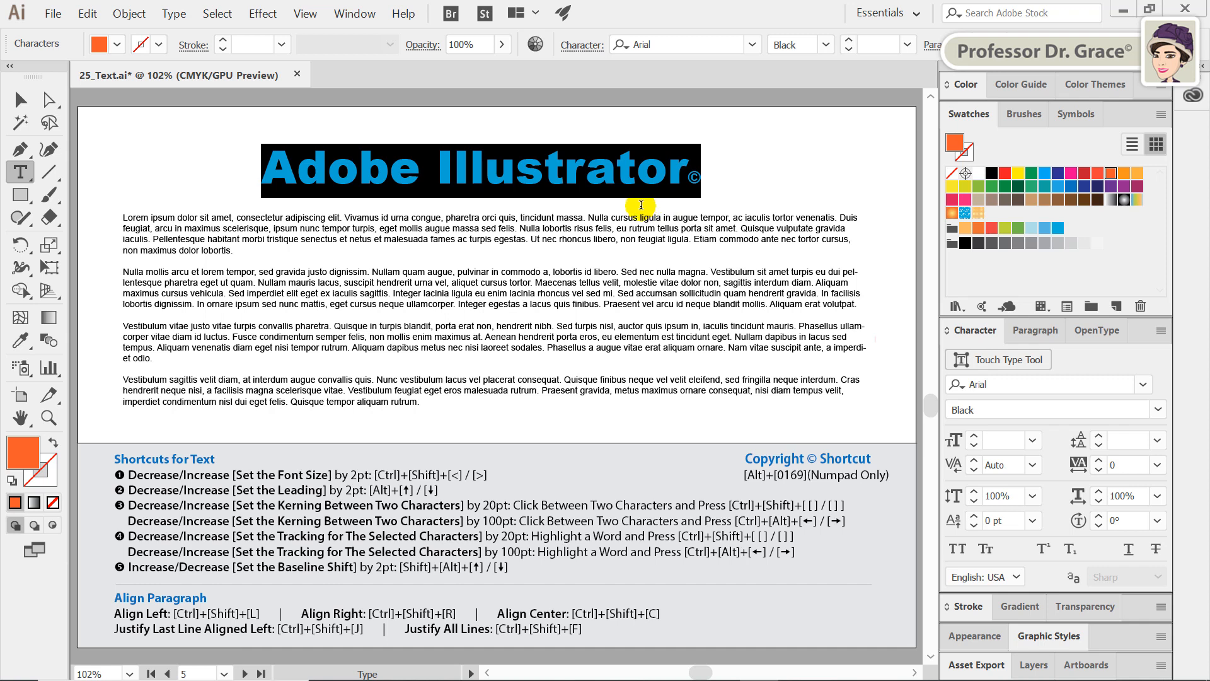
left_click(20, 99)
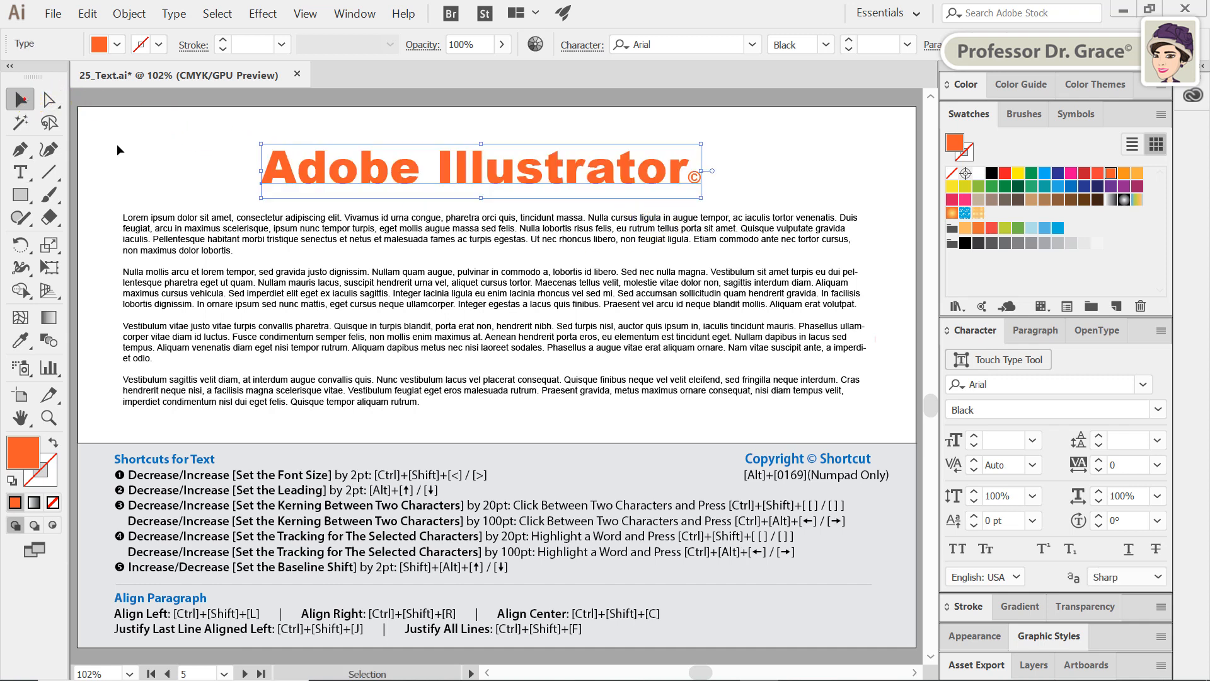
- Select all of the Lorem Ipsum text and try leading values of 36 pt and 14 pt on it
left_click(117, 149)
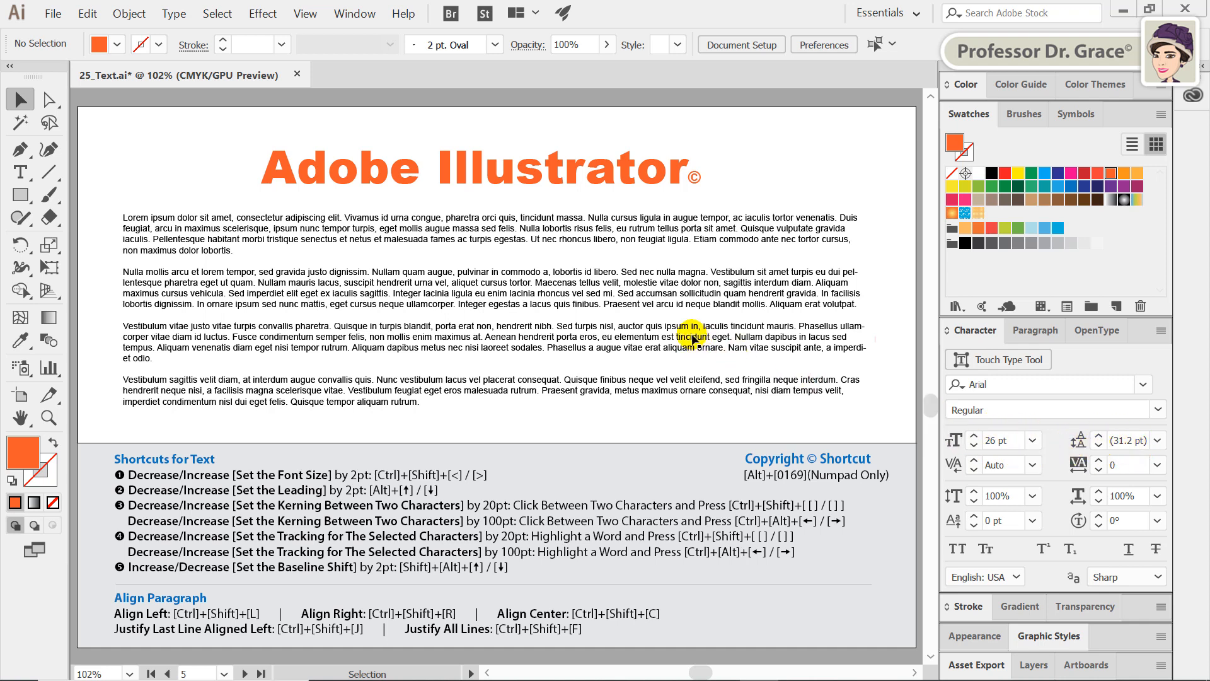
left_click(681, 307)
double_click(680, 307)
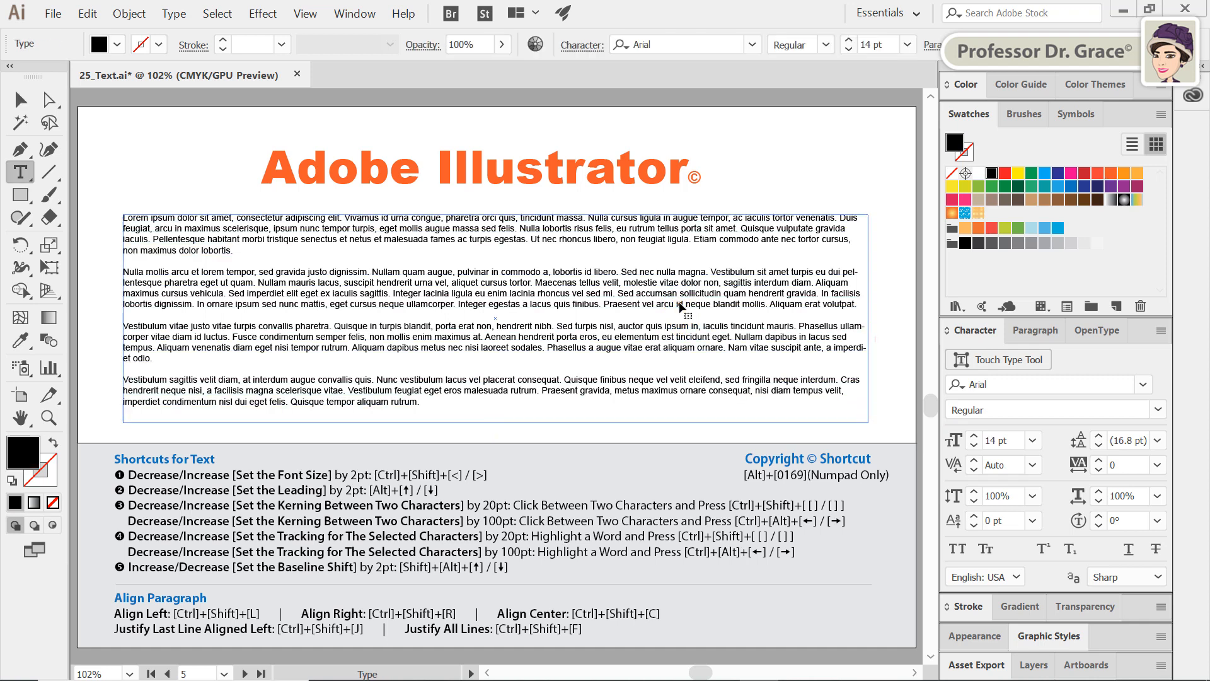
triple_click(681, 307)
key("ctrl+a")
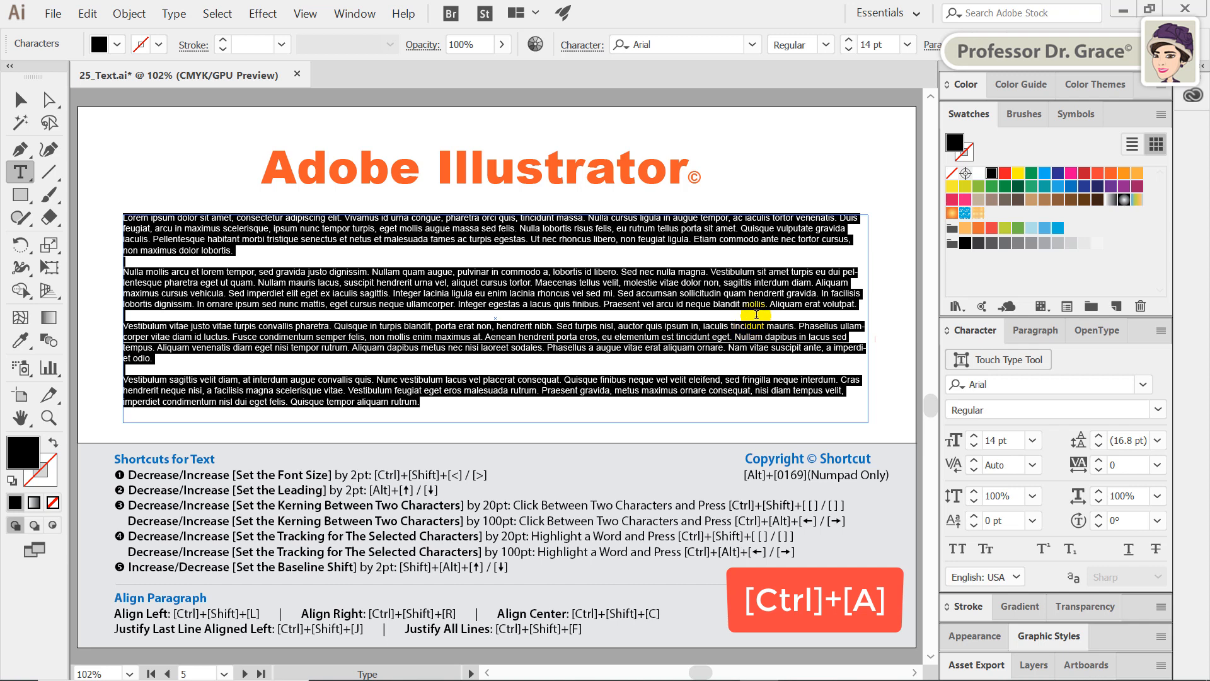
left_click(1158, 441)
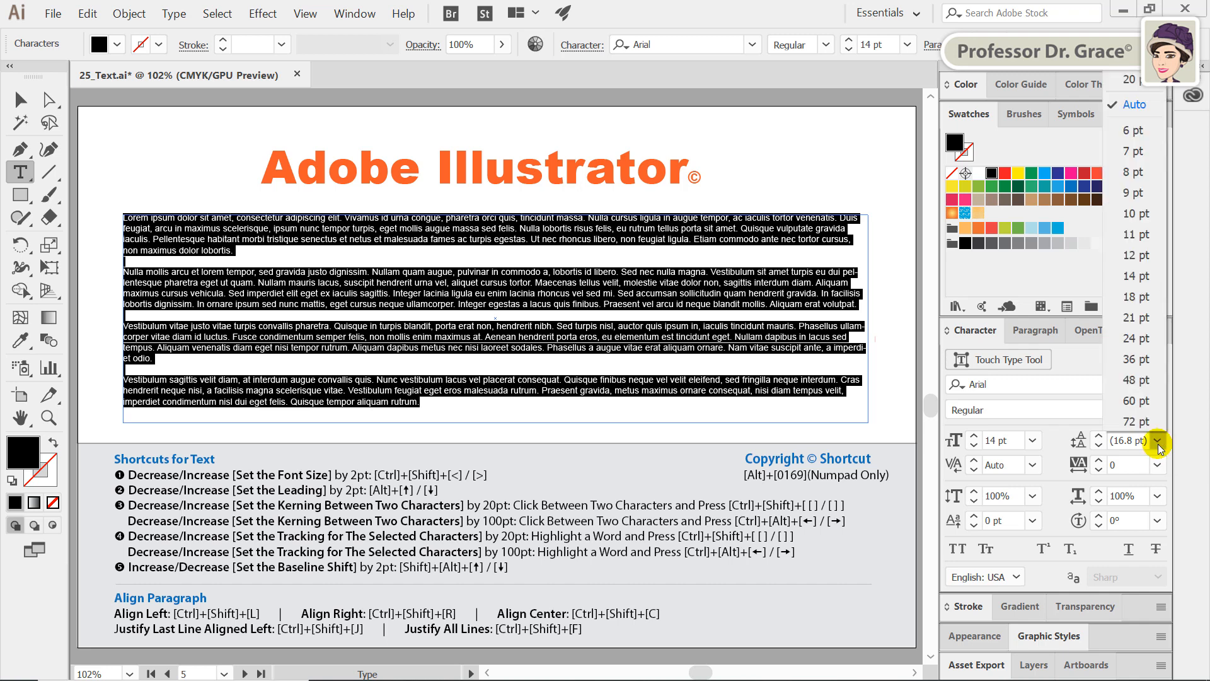
left_click(1142, 361)
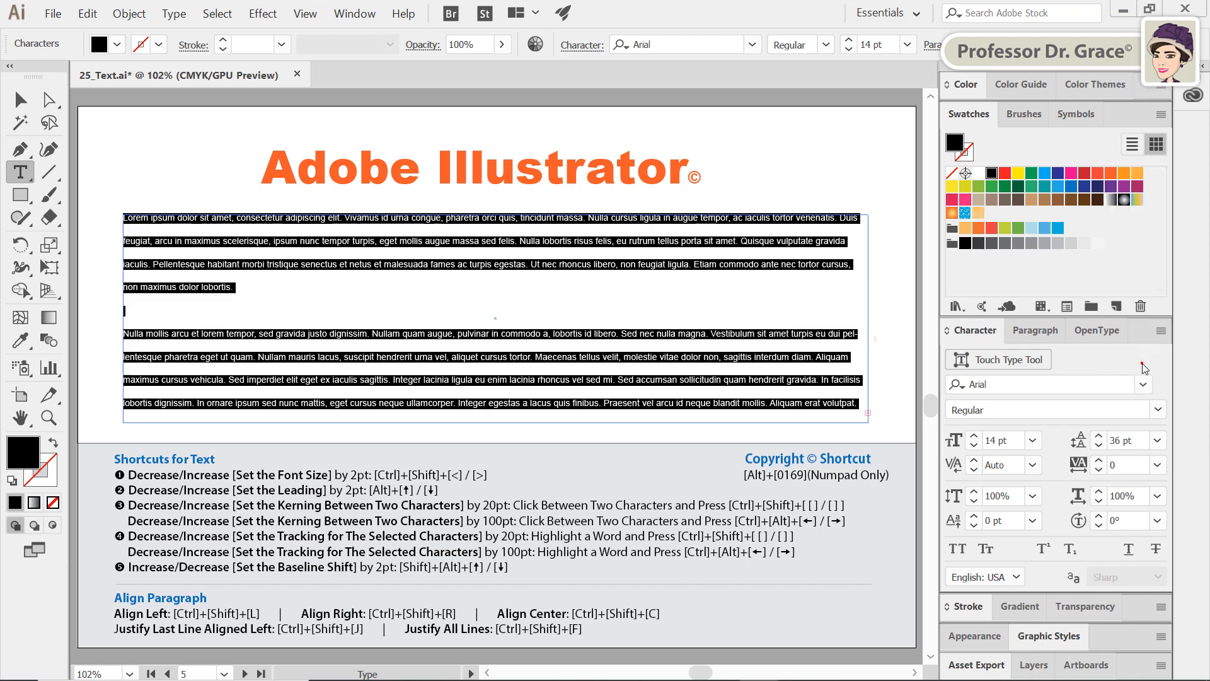
left_click(1160, 441)
left_click(1151, 275)
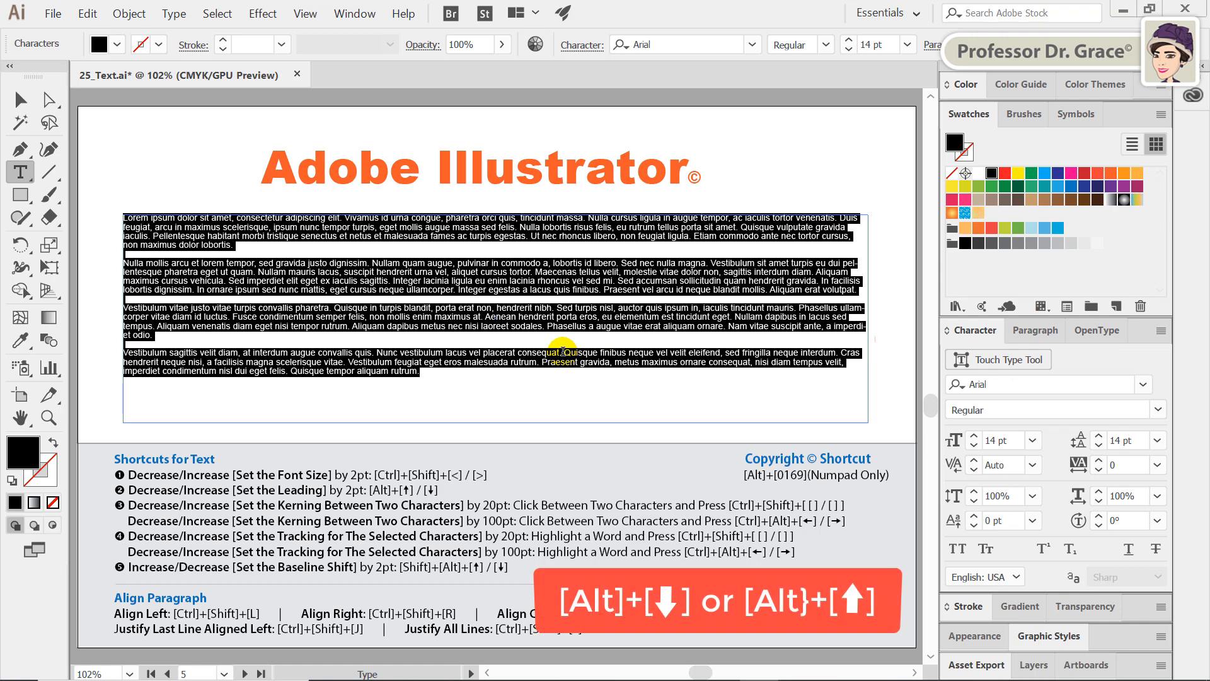
- Increase the leading of the selected Lorem Ipsum text in 2 pt increments to 24 pt
key("alt+Down")
key("alt+Down")
key("alt+Down")
key("alt+Down")
key("alt+Down")
key("alt+Down")
key("alt+Down")
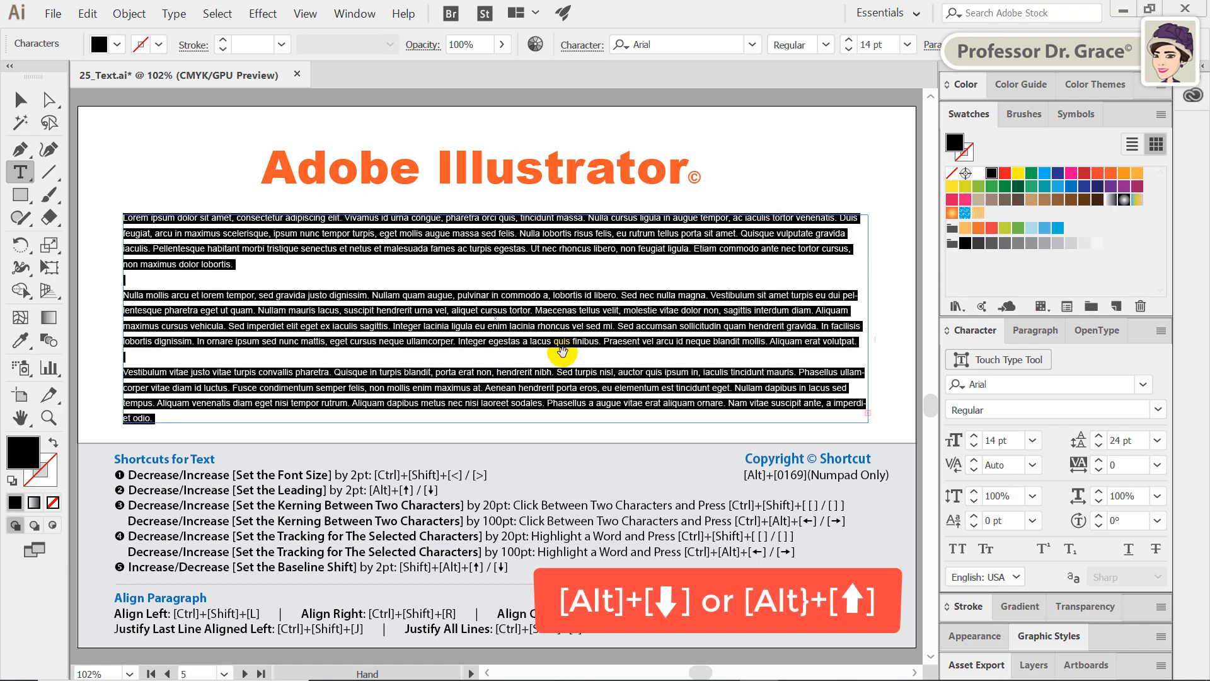
- Decrease the leading of the selected Lorem Ipsum text in 2 pt increments to 12 pt
key("alt+Up")
key("alt+Up")
key("alt+Up")
key("alt+Up")
key("alt+Up")
key("alt+Up")
key("alt+Up")
key("alt+Up")
key("alt+Up")
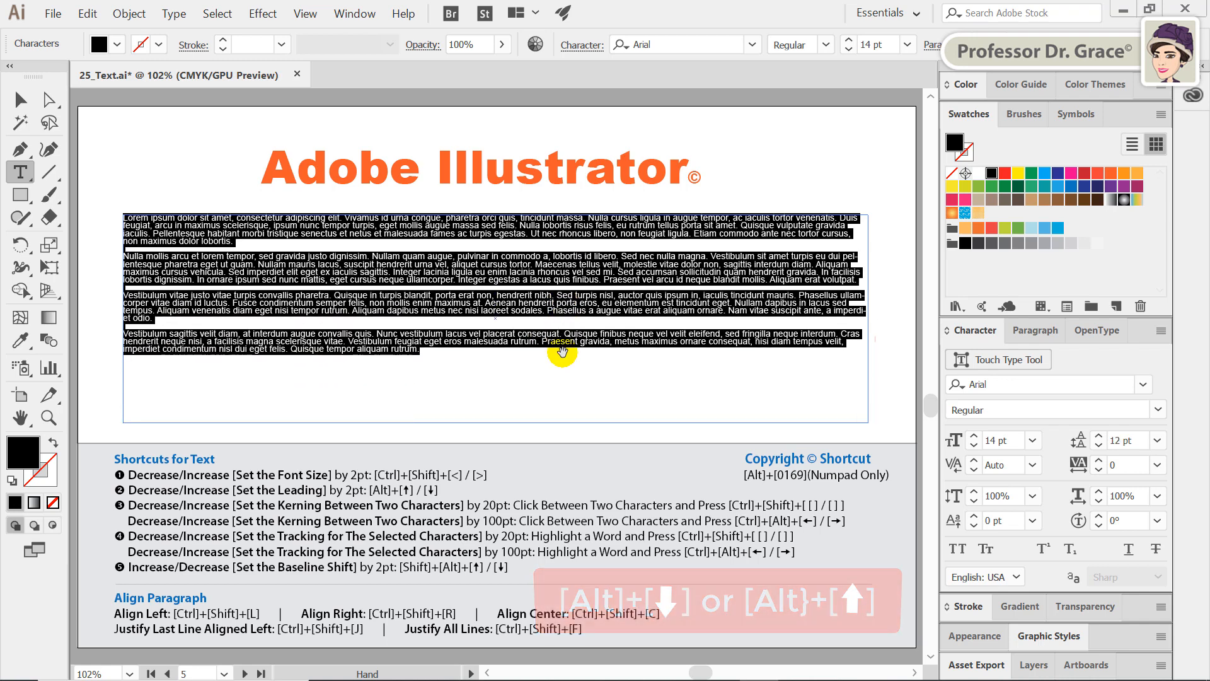
- Widen the line spacing of the selected Lorem Ipsum text to 26 pt leading in 2 pt increments
key("alt+Down")
key("alt+Down")
key("alt+Down")
key("alt+Down")
key("alt+Down")
key("alt+Down")
key("alt+Down")
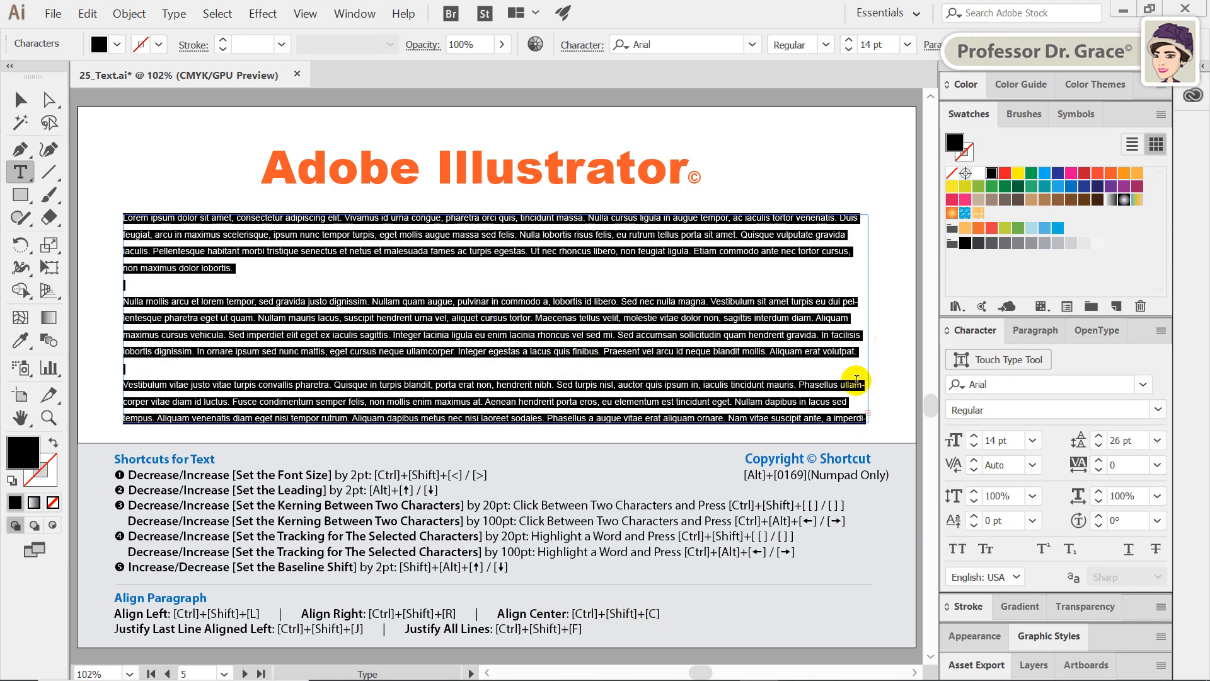
- Set the leading of the selected Lorem Ipsum text to Auto and deselect it
left_click(1163, 442)
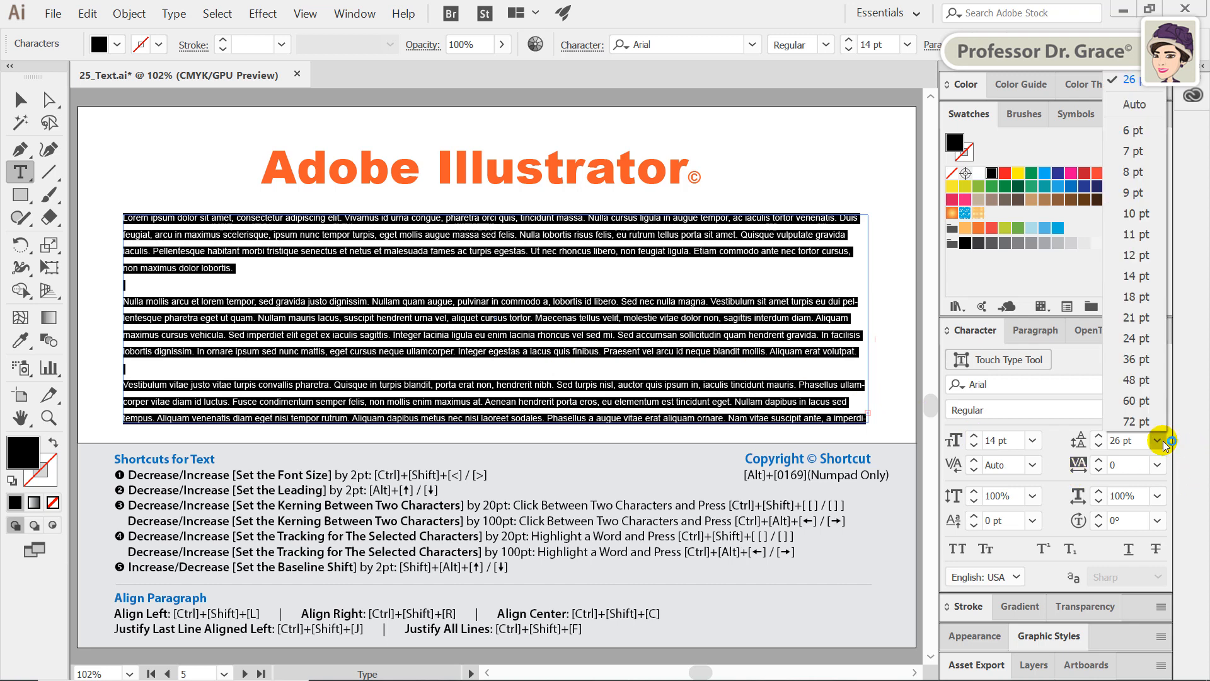
left_click(1133, 106)
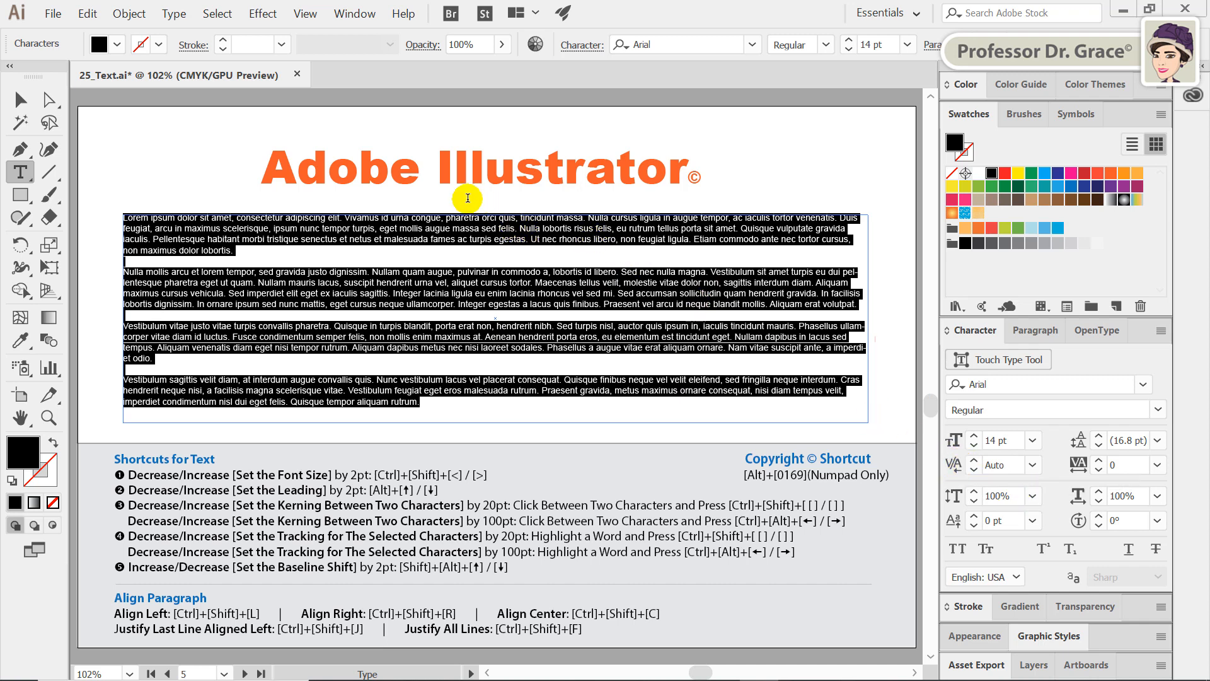
left_click(493, 131, "ctrl")
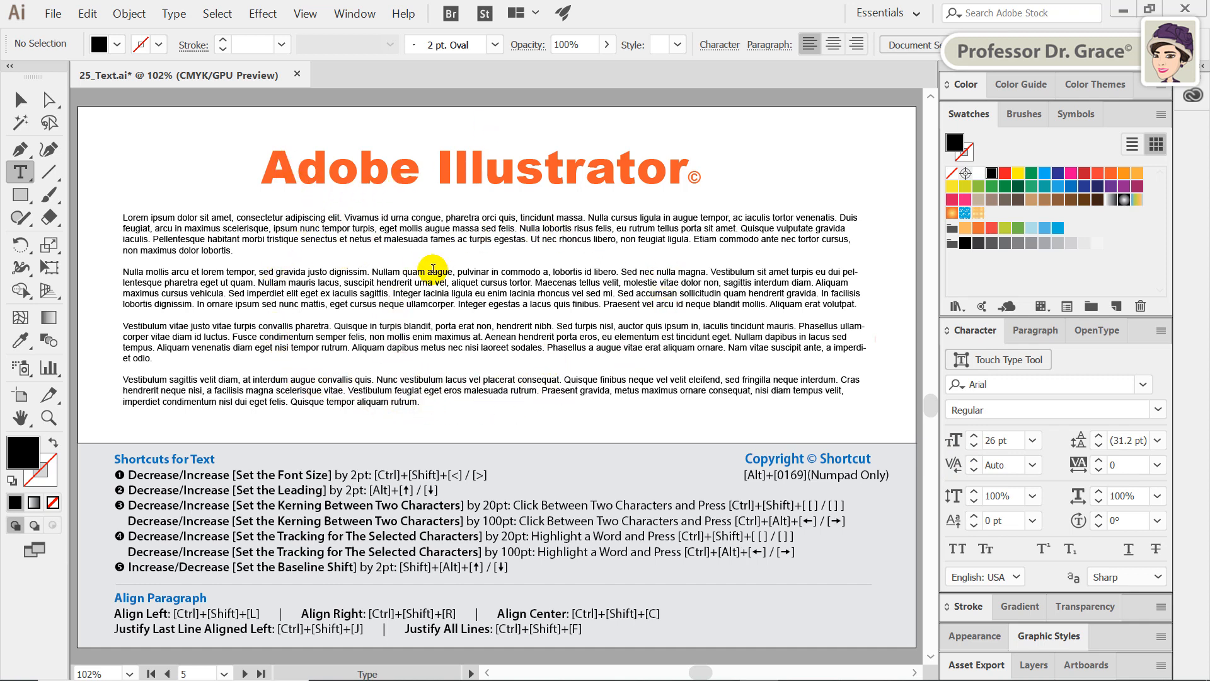
- Place the text cursor between the A and d of Adobe in the title and try kerning values of -100 and 100
left_click(296, 170)
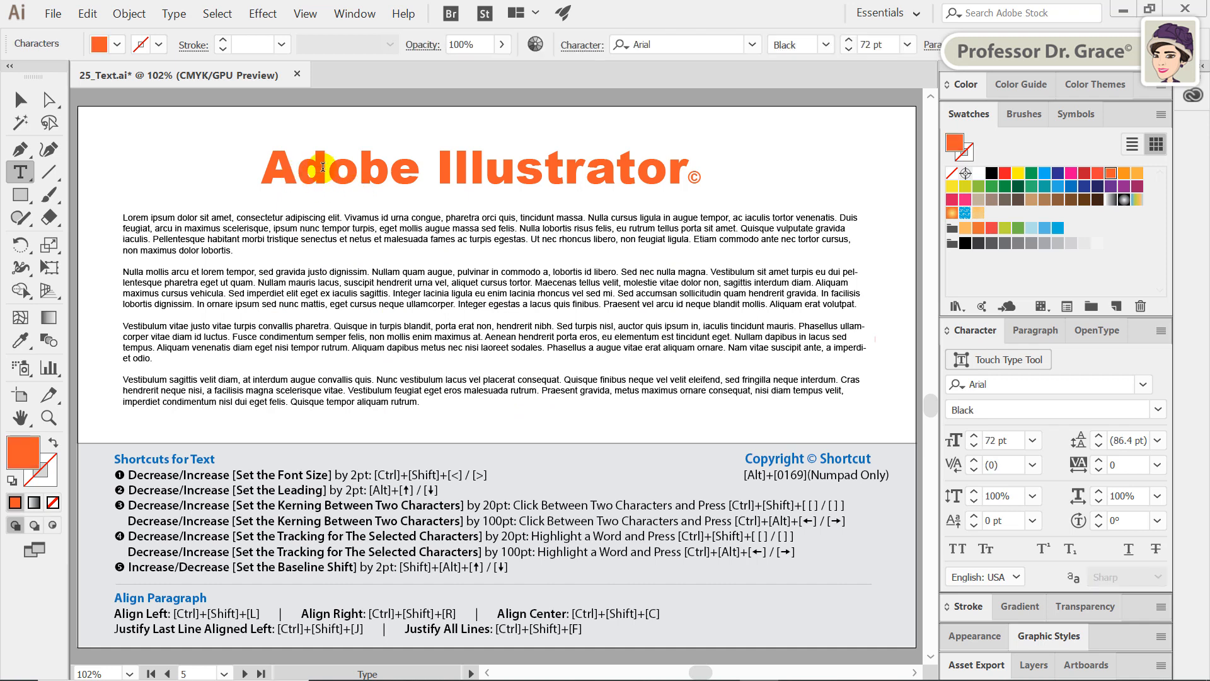
left_click(353, 174)
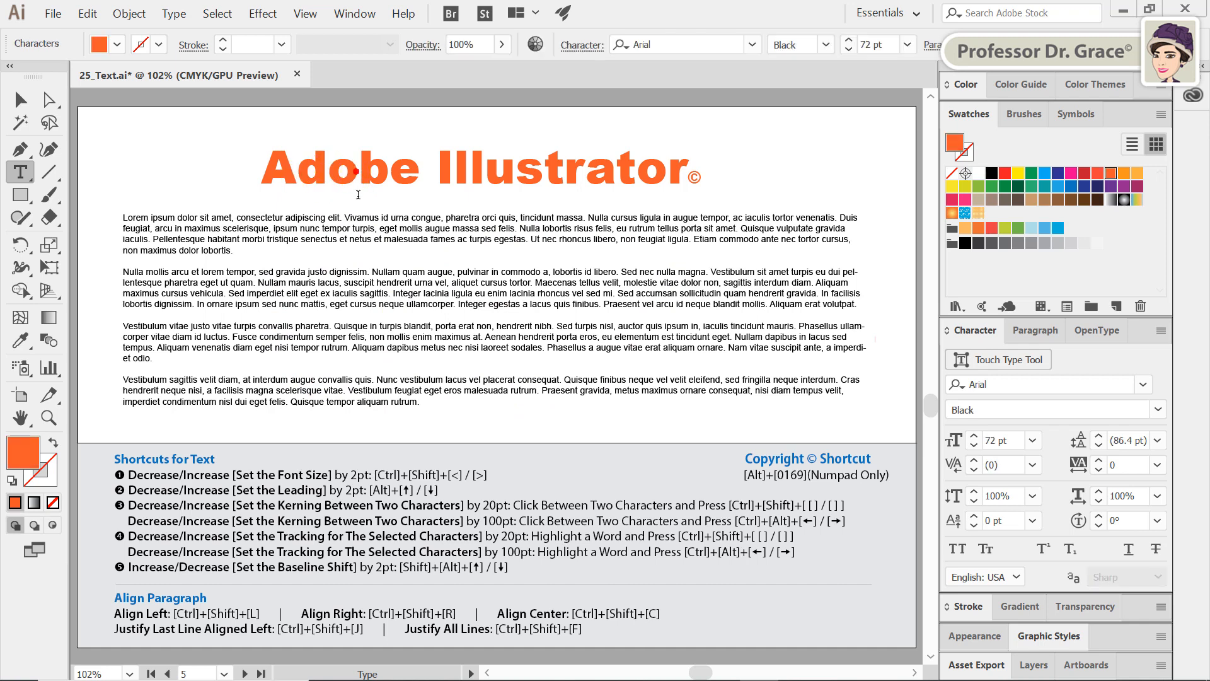
left_click(385, 177)
left_click(682, 181)
left_click(299, 179)
left_click(1033, 464)
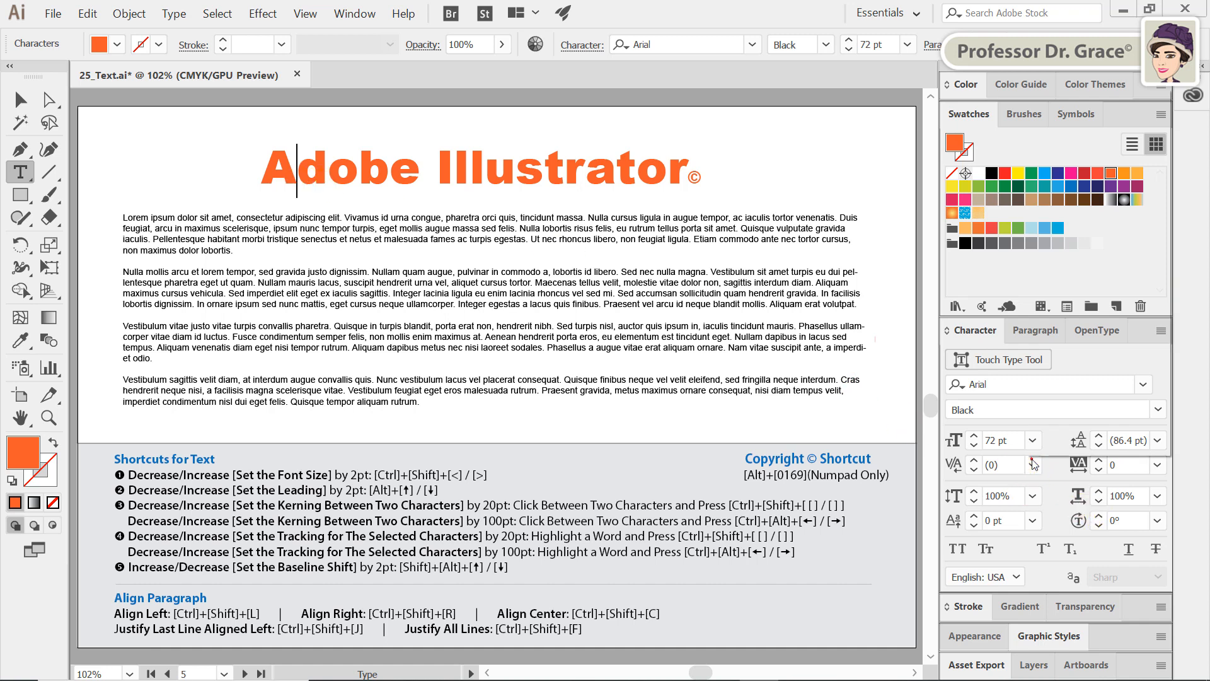
left_click(1072, 164)
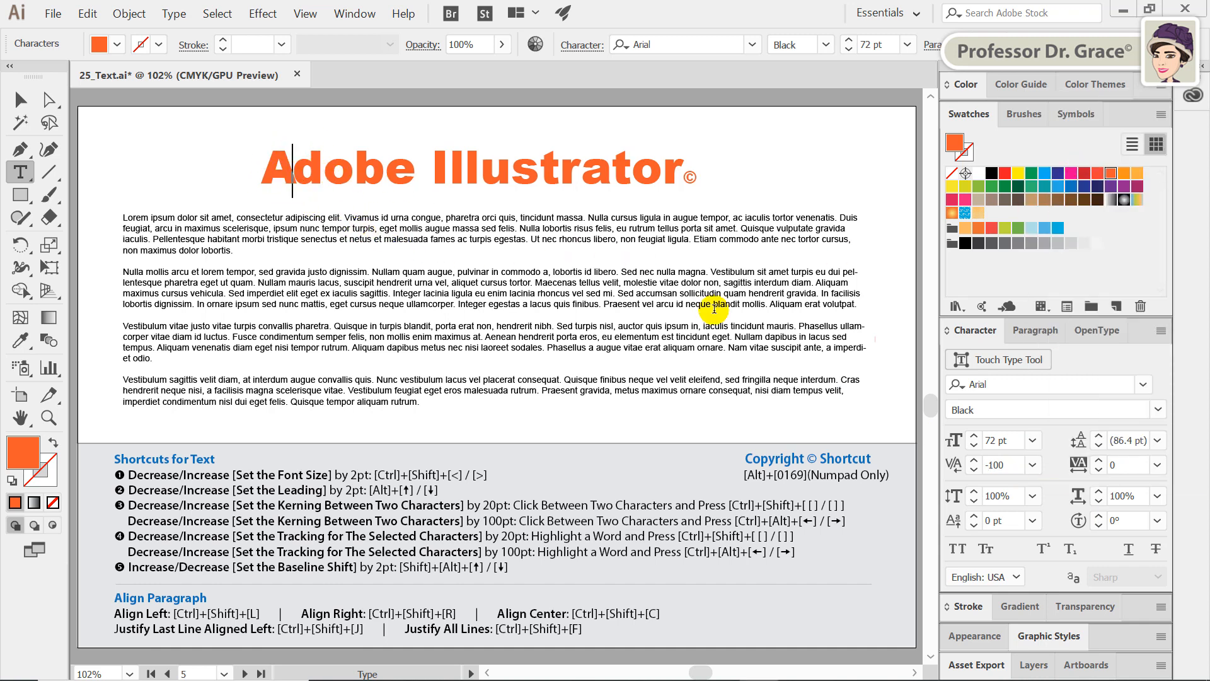
left_click(1034, 465)
left_click(1059, 426)
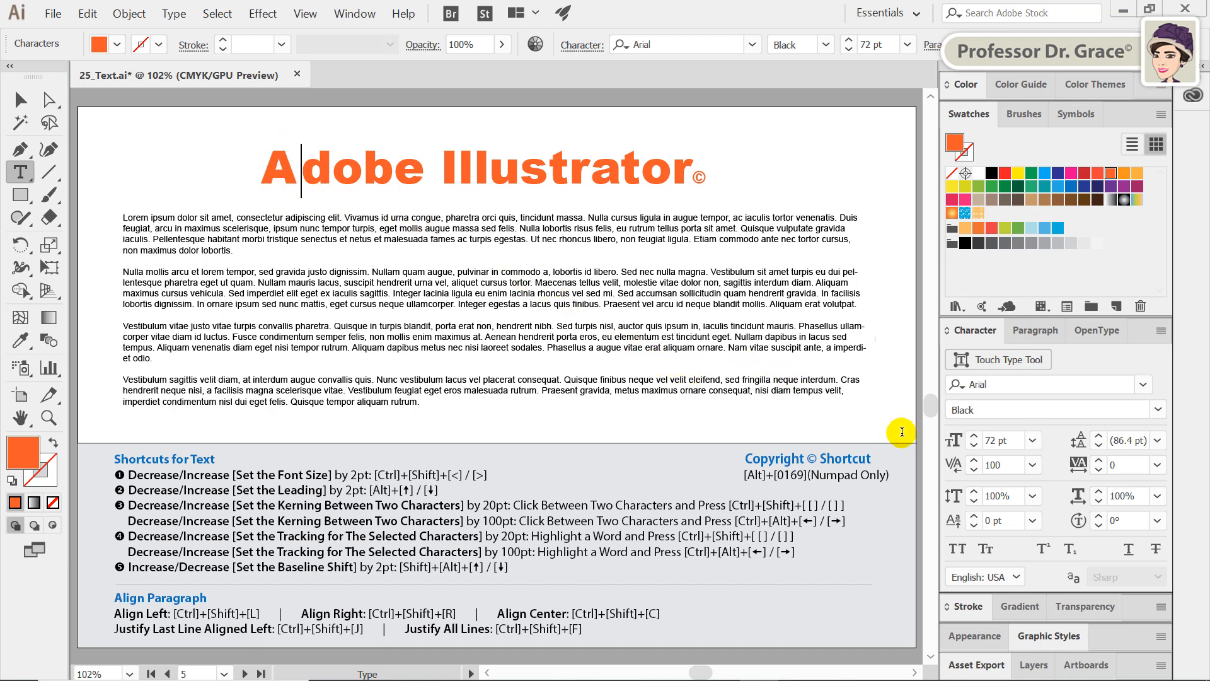
- Try the Auto, Optical and Metrics - Roman Only kerning options between the A and d of the title
left_click(1033, 466)
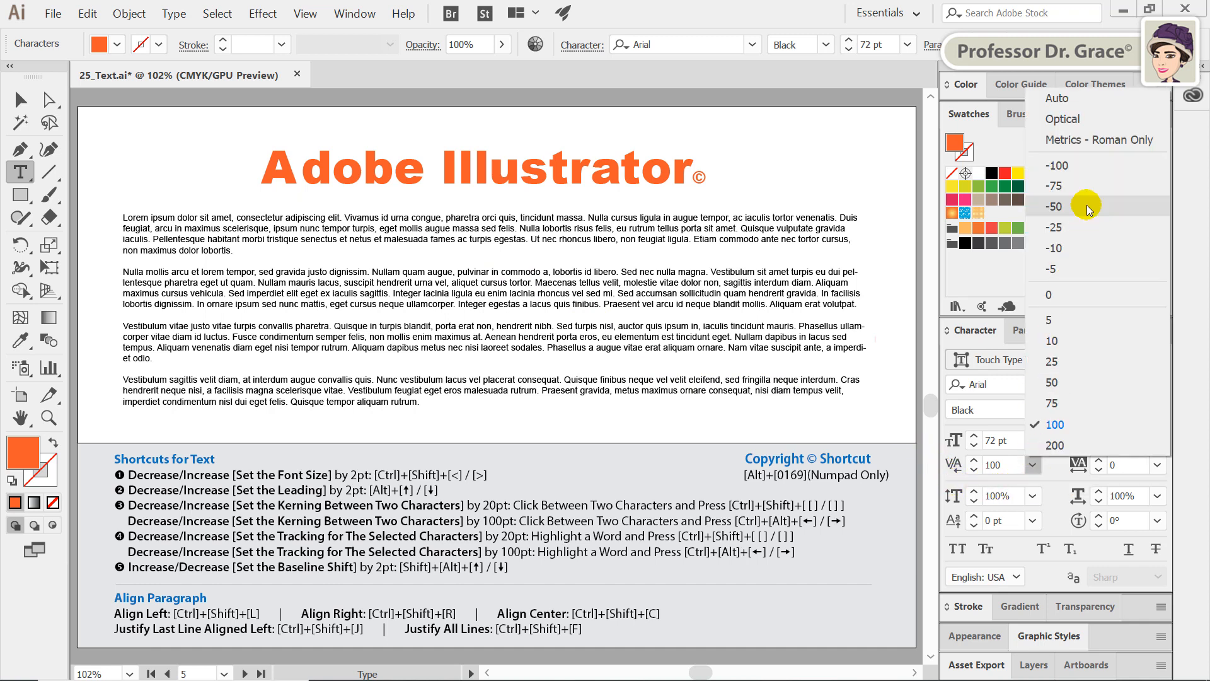
left_click(1074, 99)
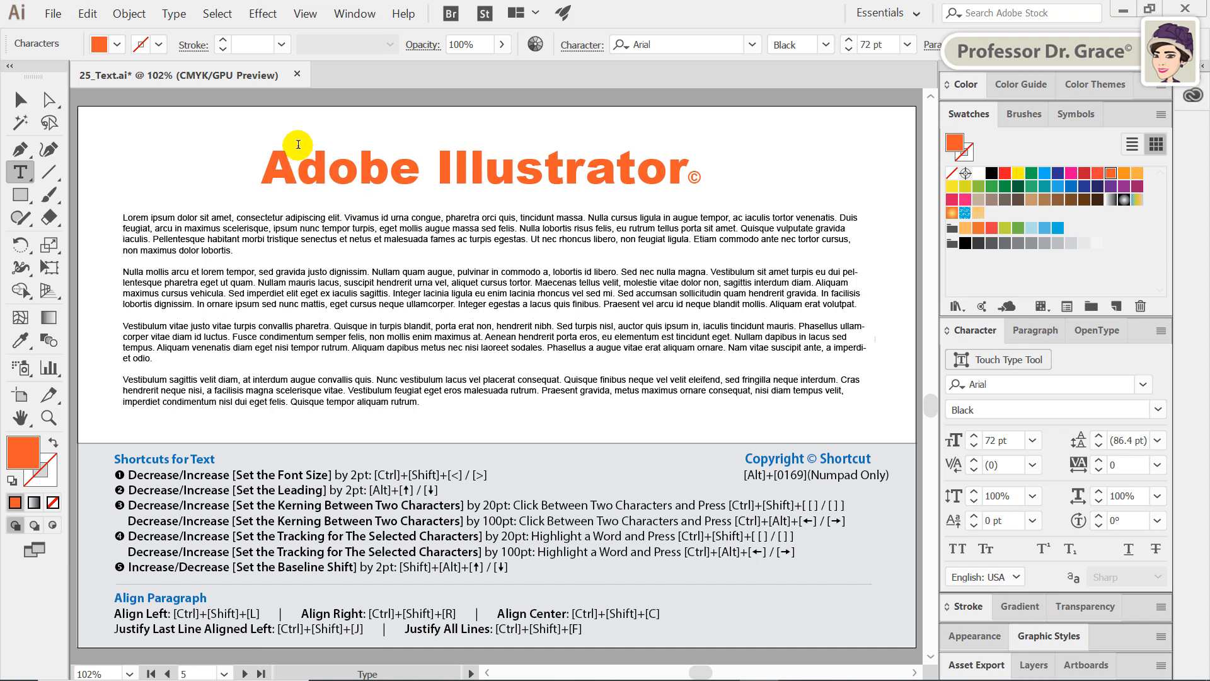
left_click(1033, 465)
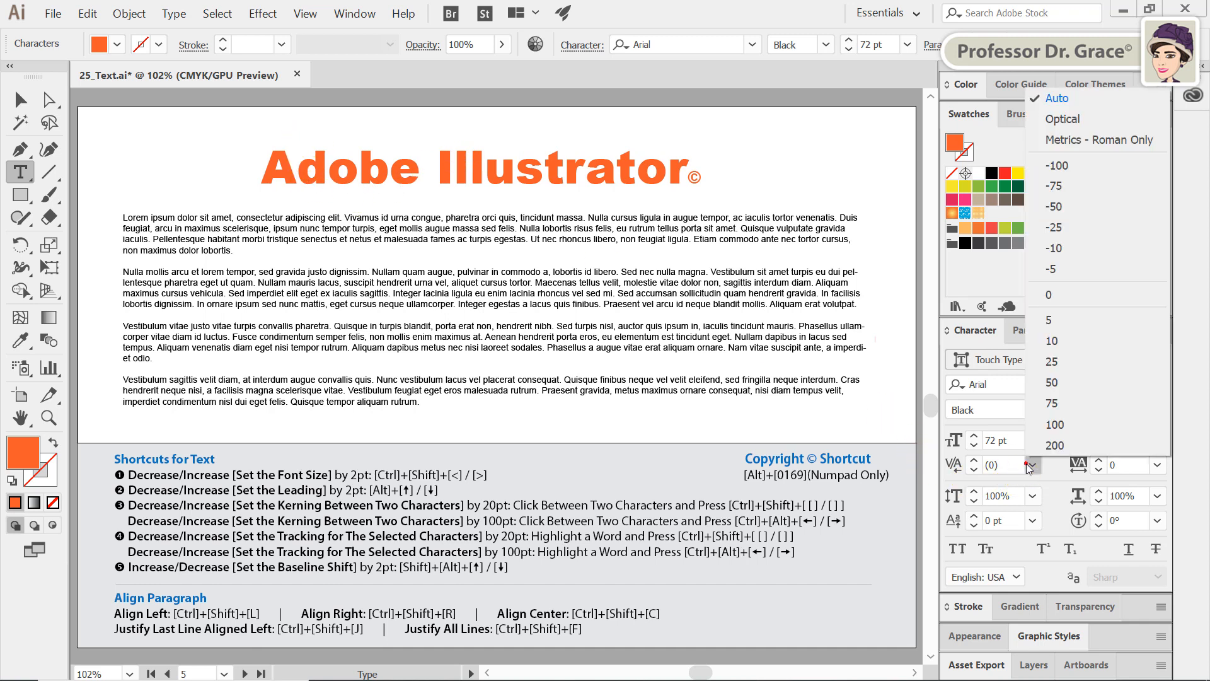
left_click(1106, 118)
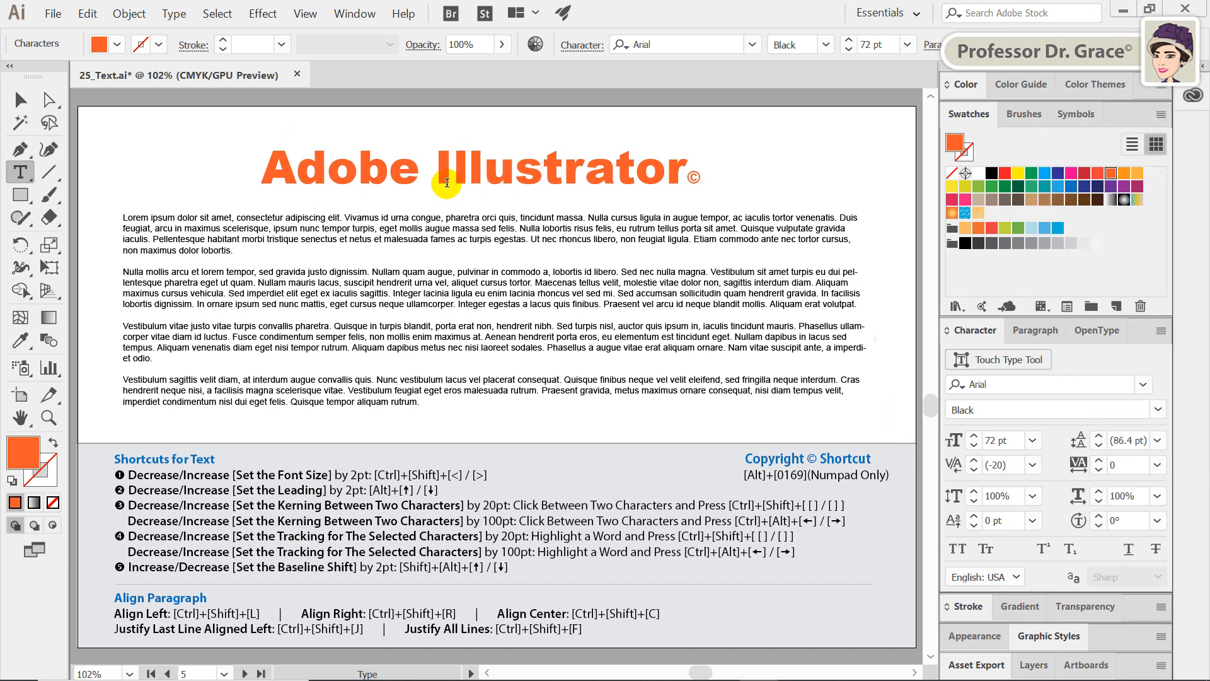
left_click(1034, 465)
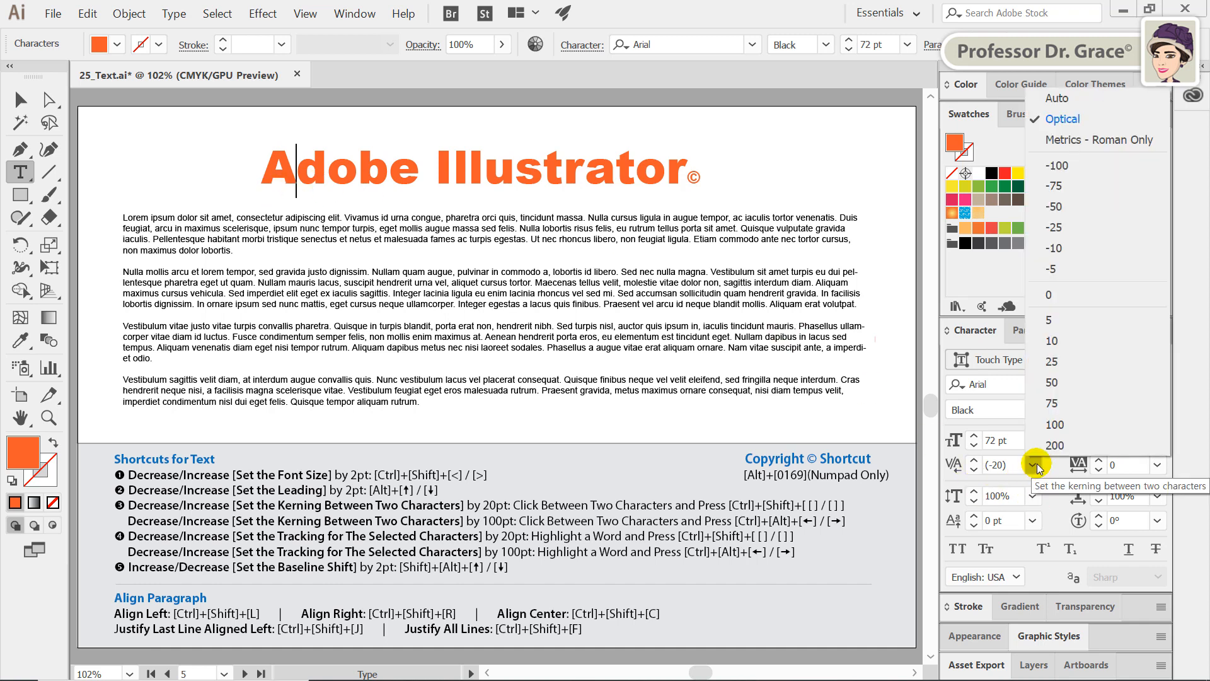
left_click(1141, 134)
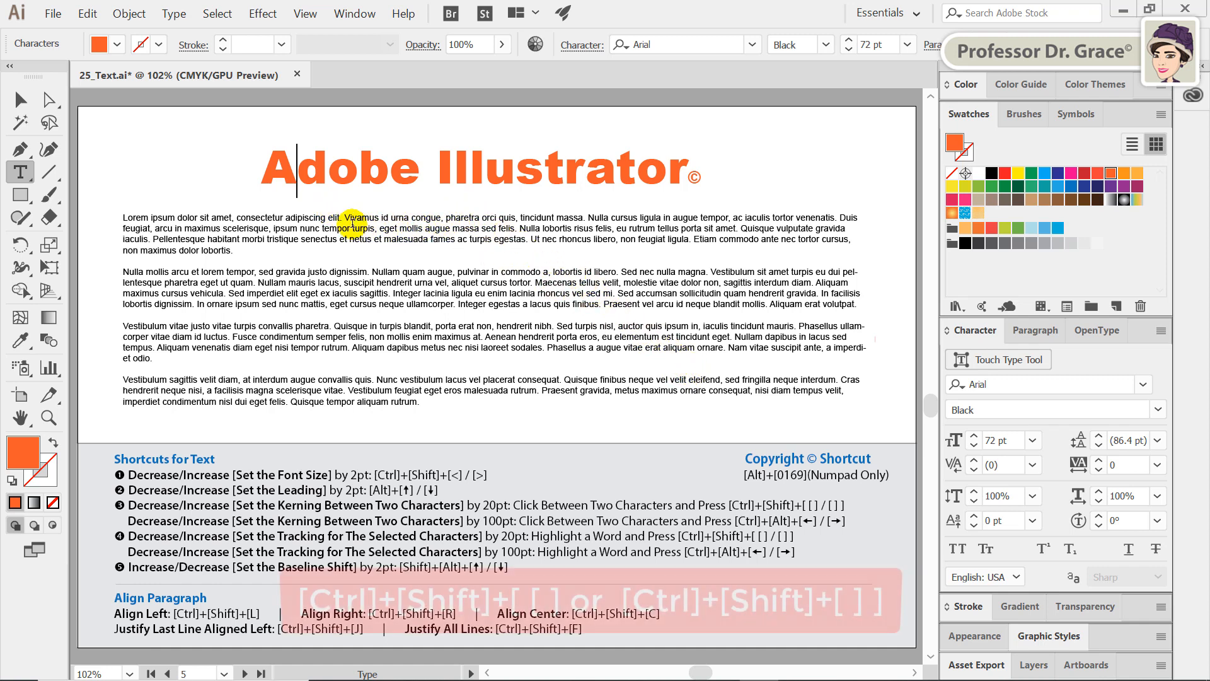
- Increase the kerning between the A and d of the title in increments of 20 to 200
key("ctrl+shift")
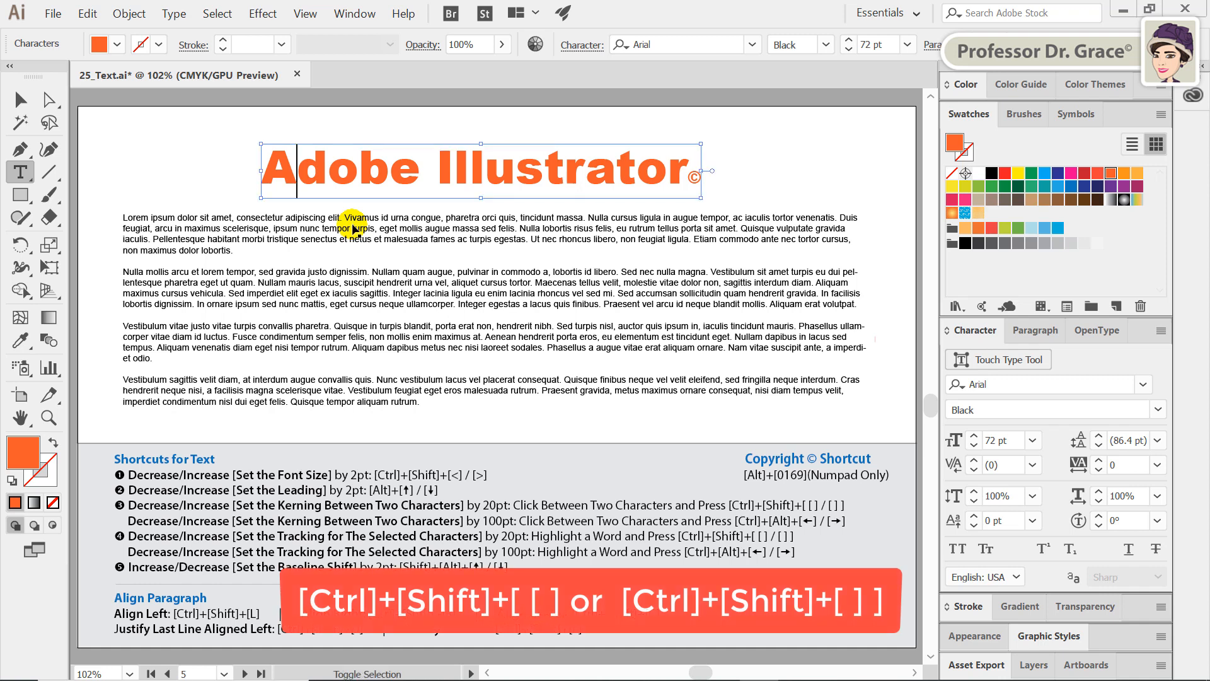
key("ctrl+shift+bracketright")
key("ctrl+shift+bracketright")
key("ctrl+shift+bracketright")
key("ctrl+shift+bracketright")
key("ctrl+shift+bracketright")
key("ctrl+shift+bracketright")
key("ctrl+shift+bracketright")
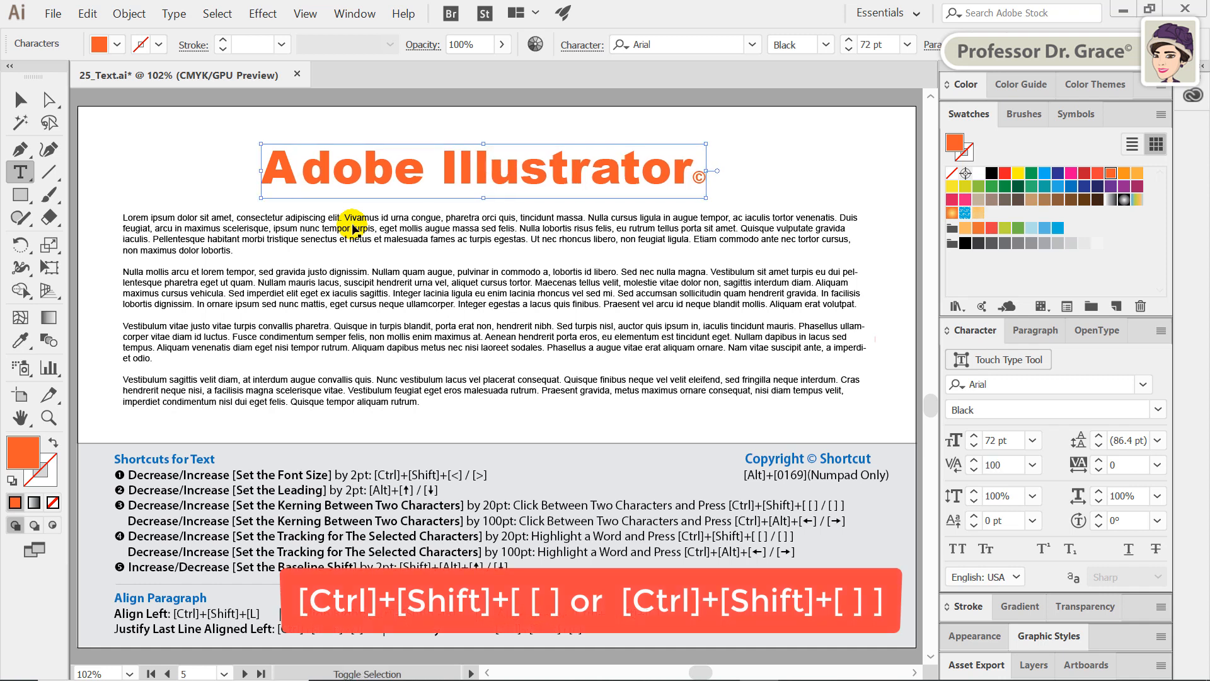
key("ctrl+shift+bracketright")
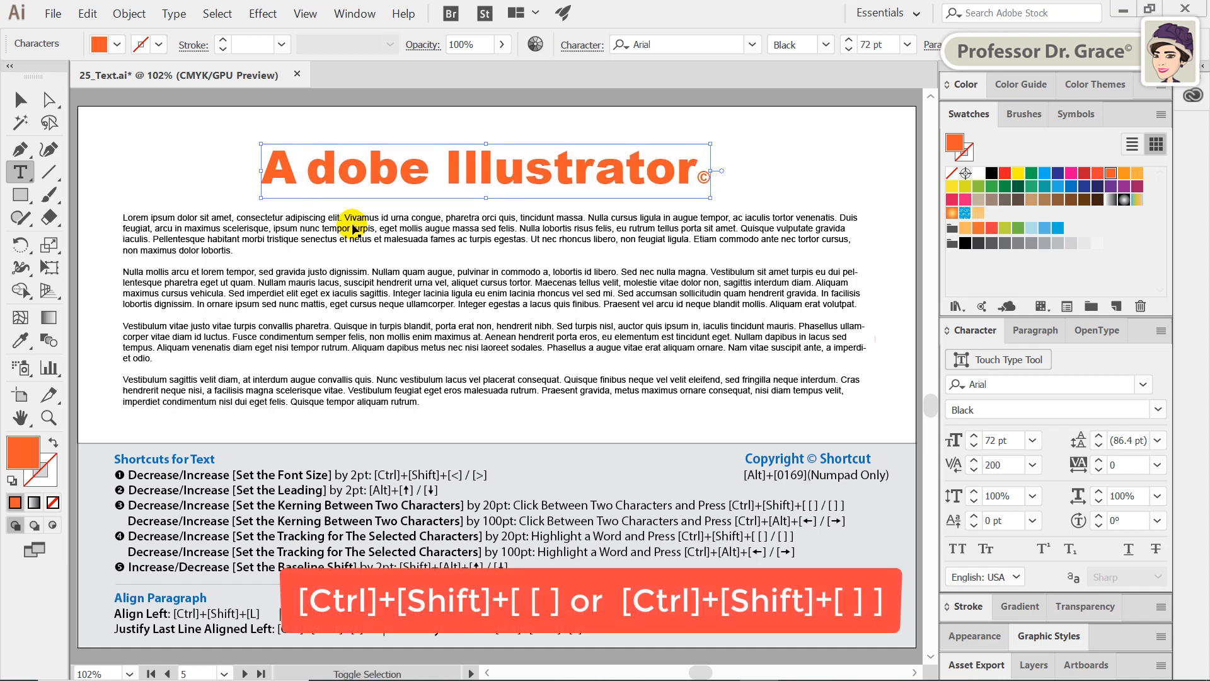
- Decrease the kerning between the A and d of the title in increments of 20 to 0
key("ctrl+shift+bracketleft")
key("ctrl+shift+bracketleft")
key("ctrl+shift+bracketleft")
key("ctrl+shift+bracketleft")
key("ctrl+shift+bracketleft")
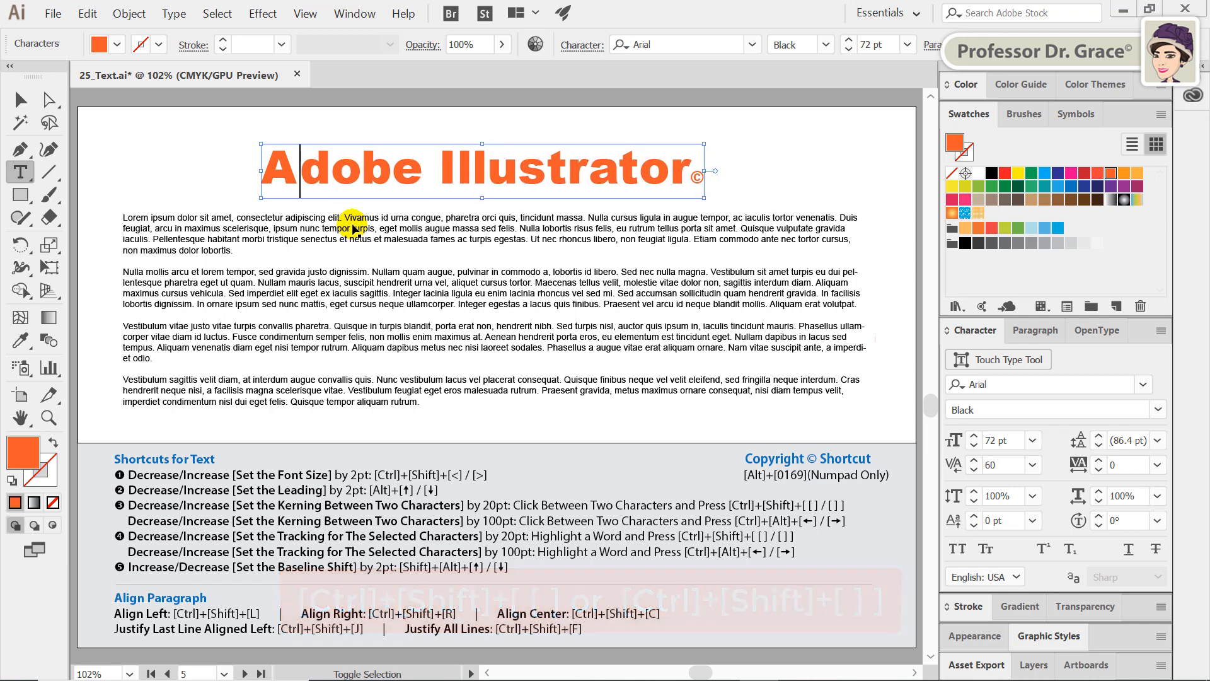
key("ctrl+shift+bracketleft")
key("ctrl+shift+bracketleft")
key("ctrl+shift+bracketleft")
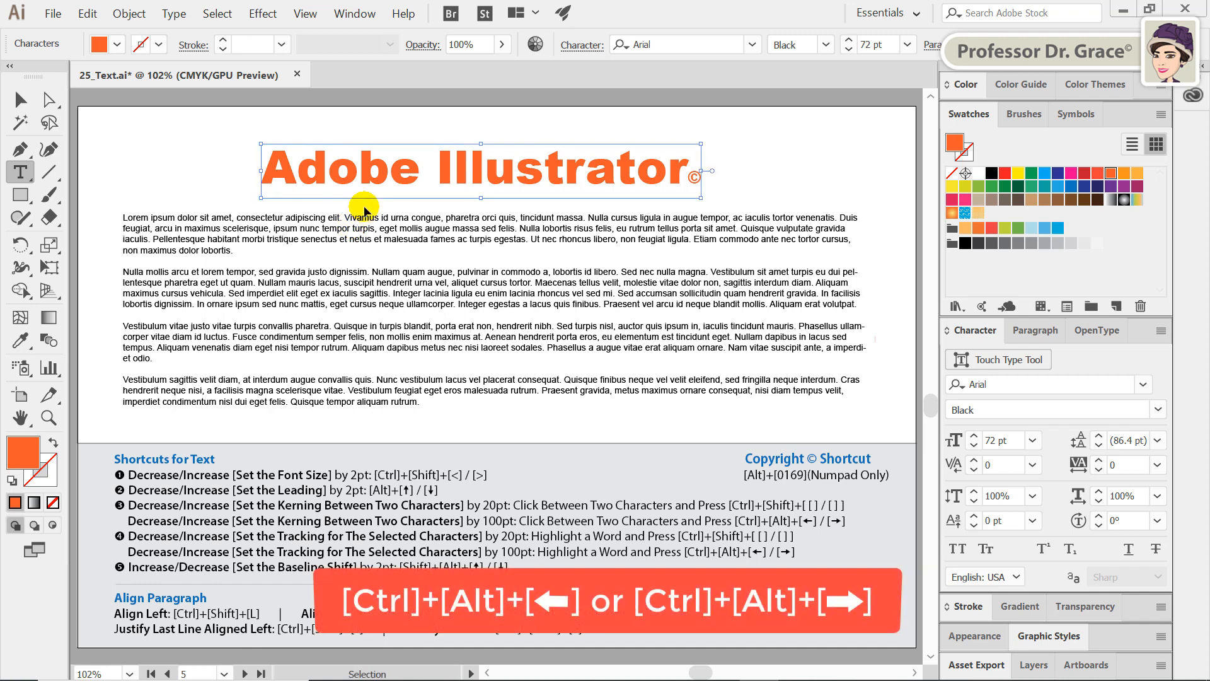
- Raise the kerning between the A and d of the title in increments of 100 to 500 and bring it back to 0
key("ctrl+alt+Right")
key("ctrl+alt+Right")
key("ctrl+alt+Right")
key("ctrl+alt+Right")
key("ctrl+alt+Right")
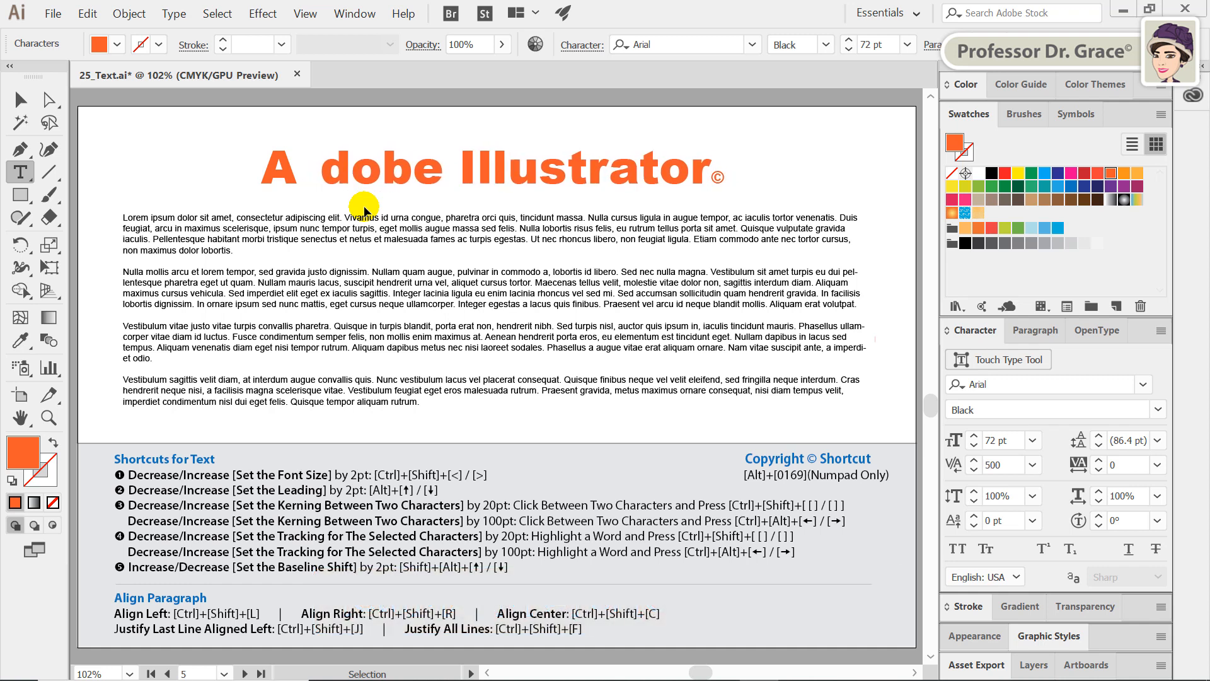
key("ctrl+alt+Left")
key("ctrl+alt+Left")
key("ctrl+alt+Left")
key("ctrl+alt+Left")
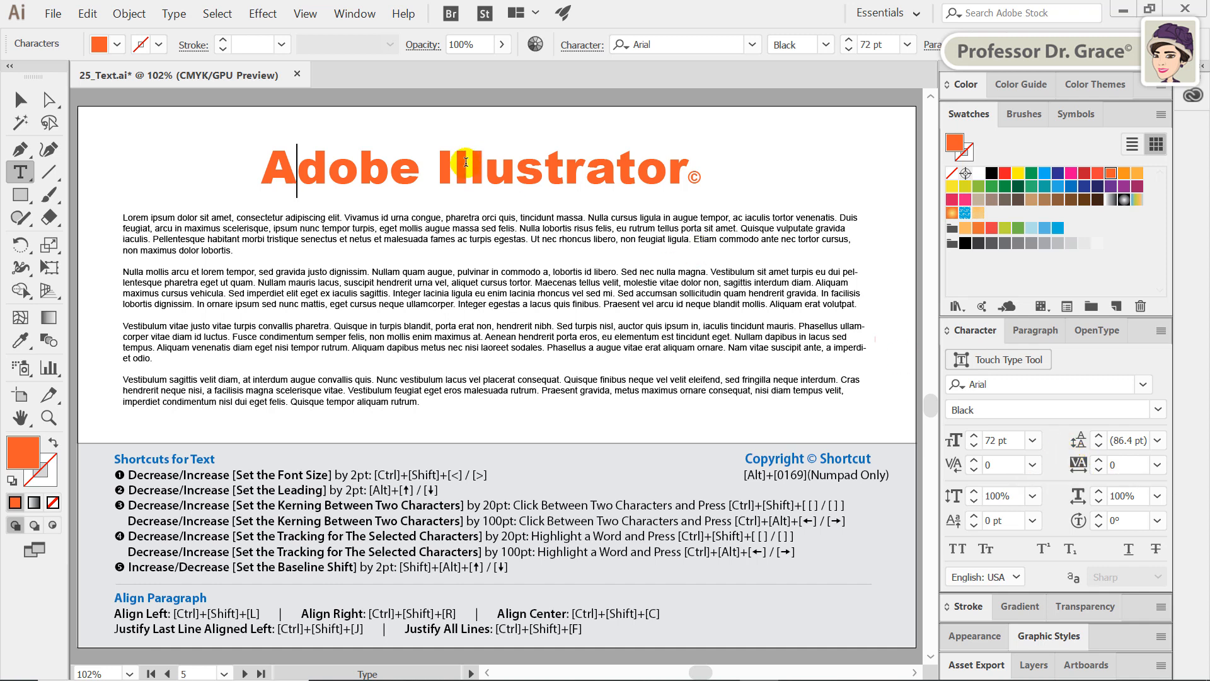
- Select the word Illustrator in the title and try a tracking of -50 before setting it to 50
left_click_drag(435, 167, 680, 187)
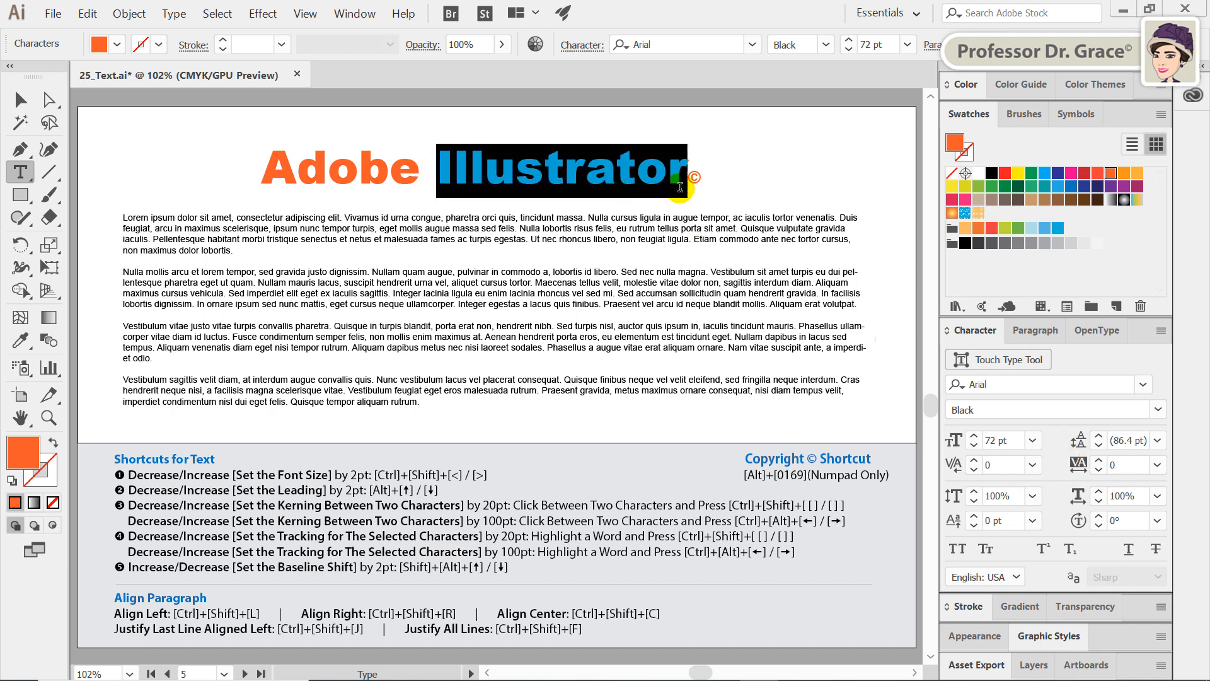
left_click(1158, 465)
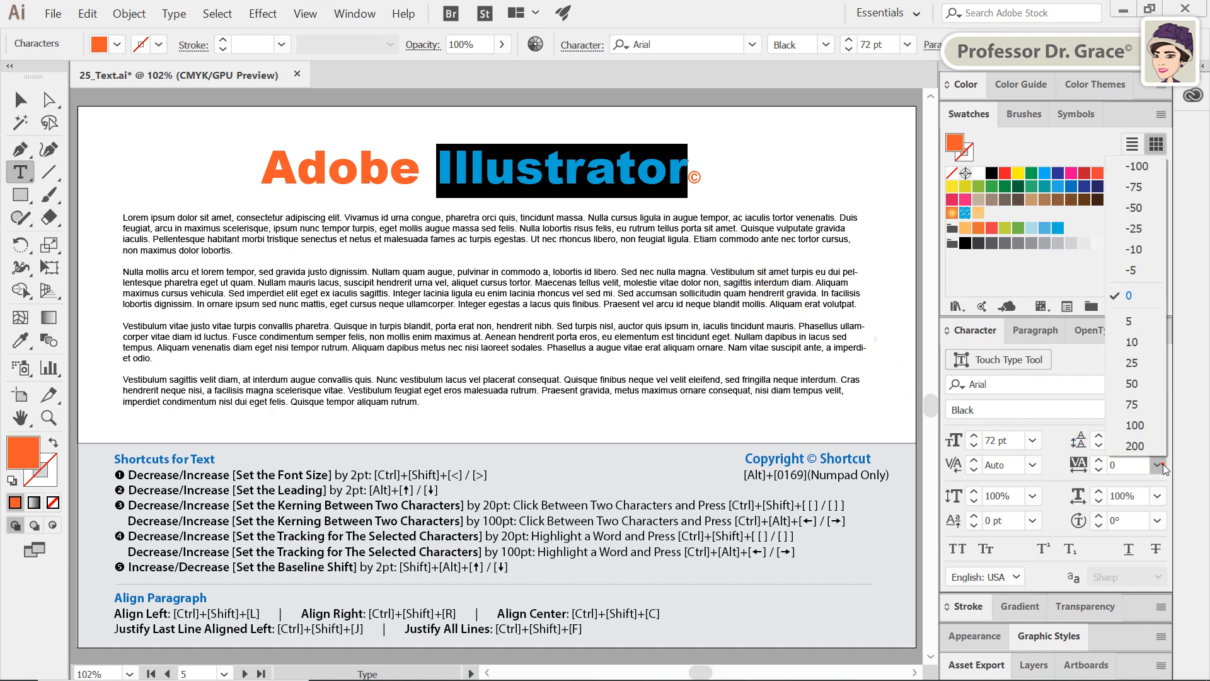
left_click(1140, 209)
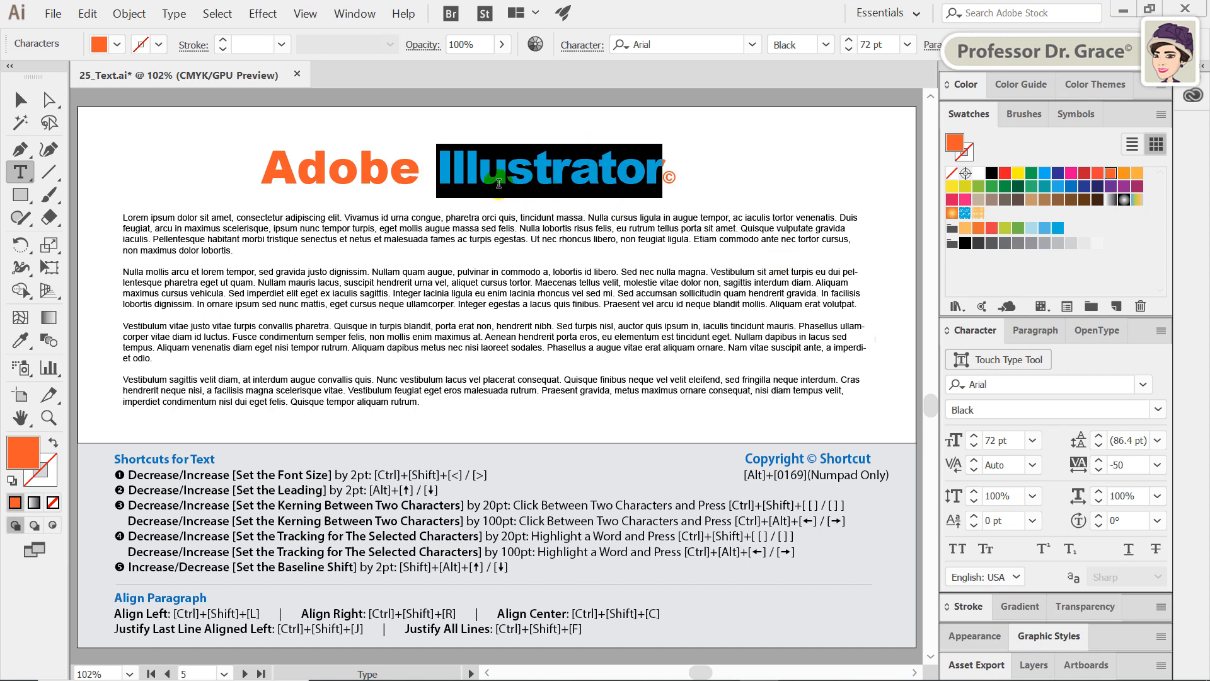
left_click(1158, 465)
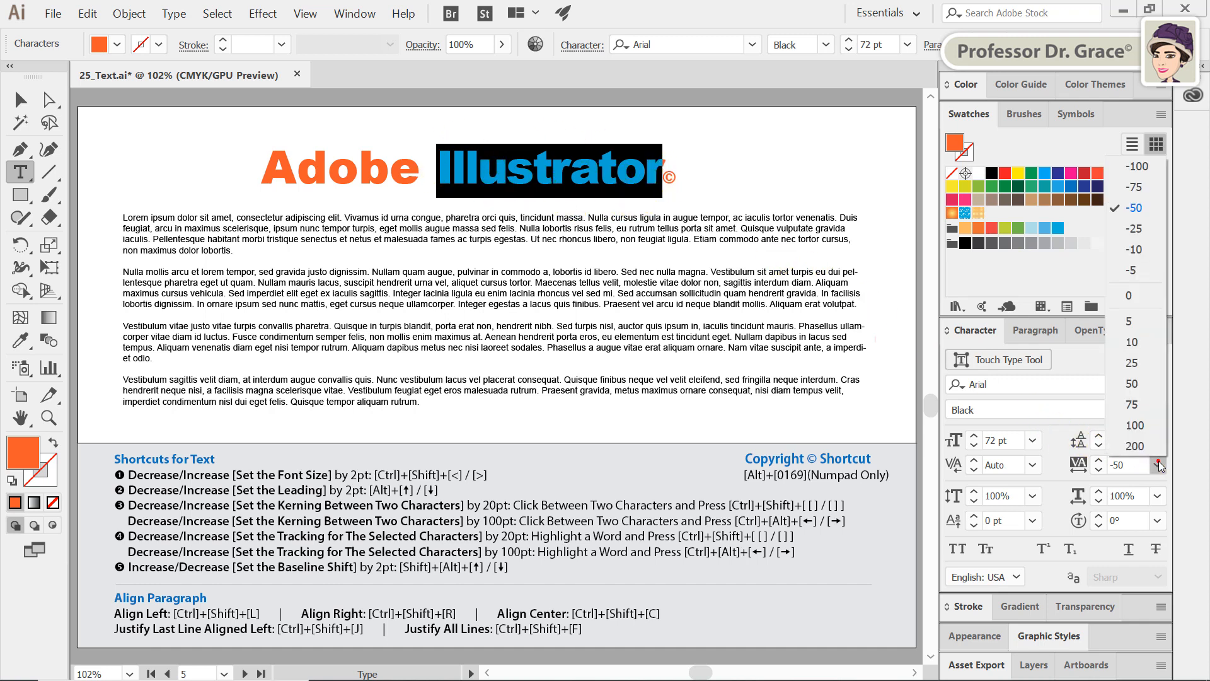
left_click(1143, 385)
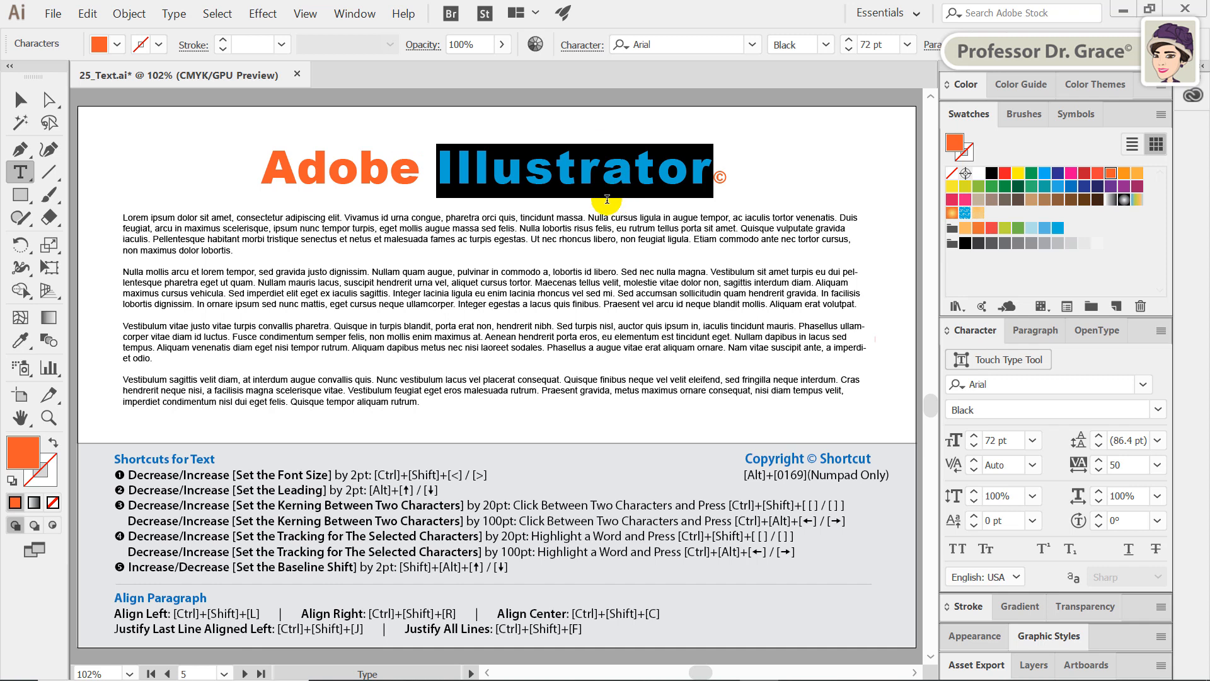
- Decrease the tracking of the word Illustrator in the title in increments of 20 to -50
key("Escape")
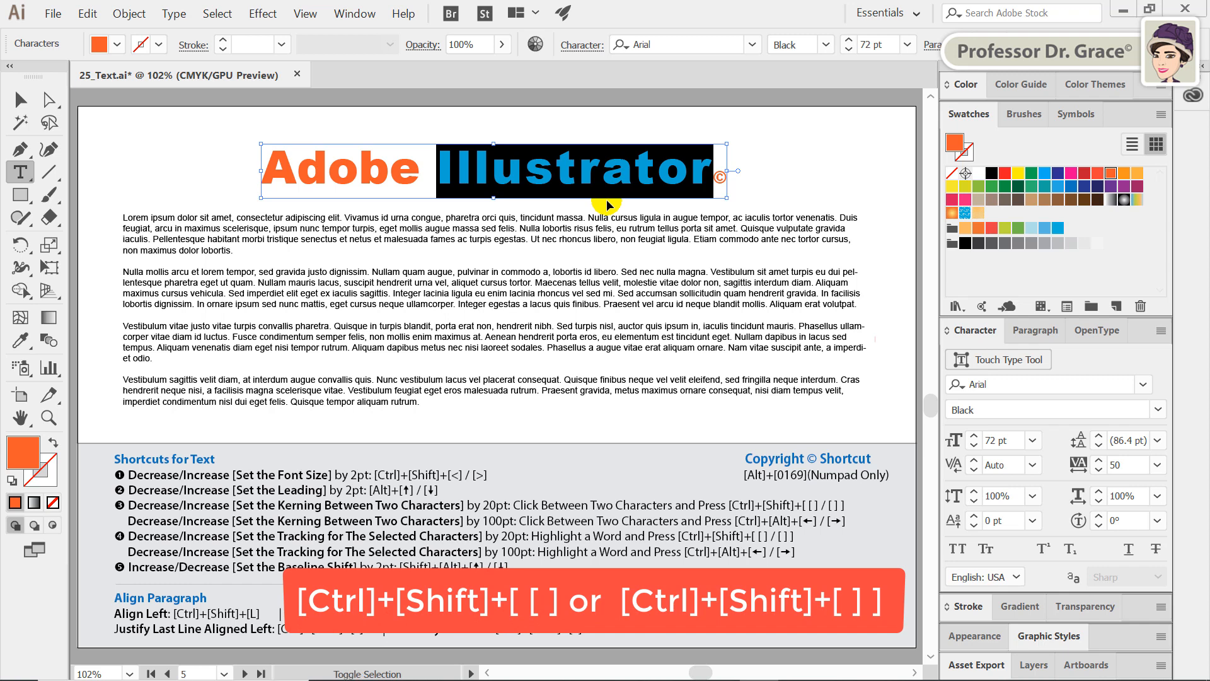
key("ctrl+shift+bracketleft")
key("ctrl+shift+bracketleft")
key("ctrl+shift+bracketleft")
key("ctrl+shift+bracketleft")
key("ctrl+shift+bracketleft")
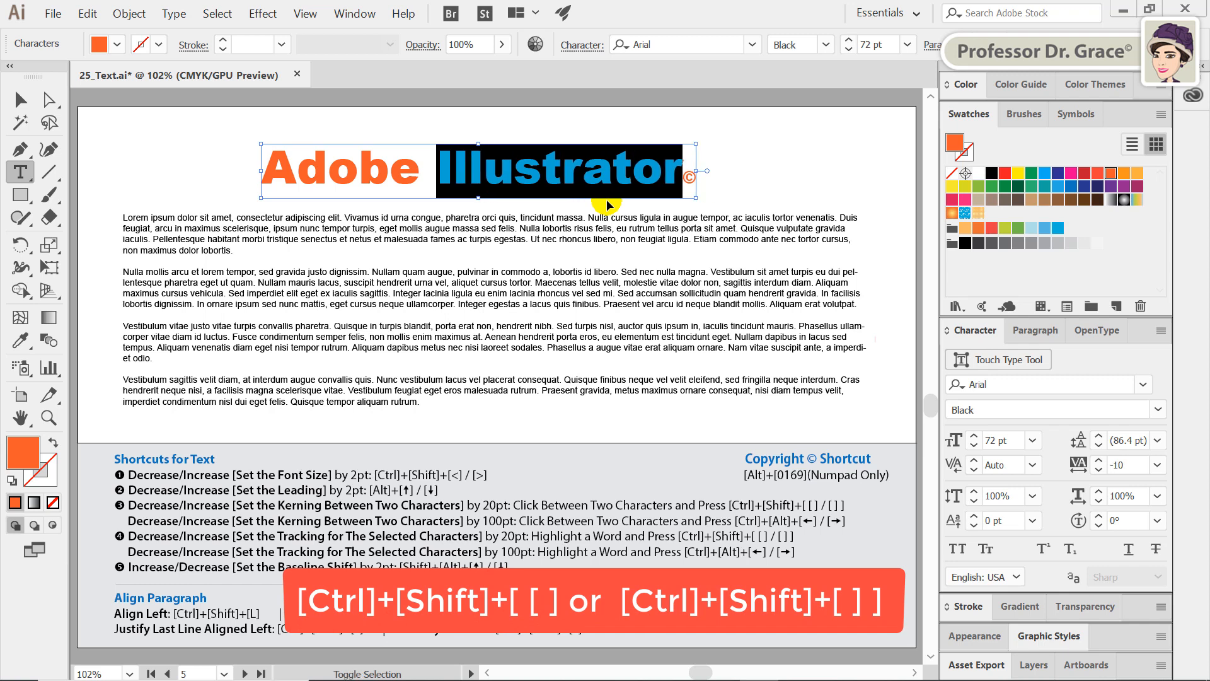
key("ctrl+shift+bracketright")
key("ctrl+shift+bracketright")
key("ctrl+shift+bracketright")
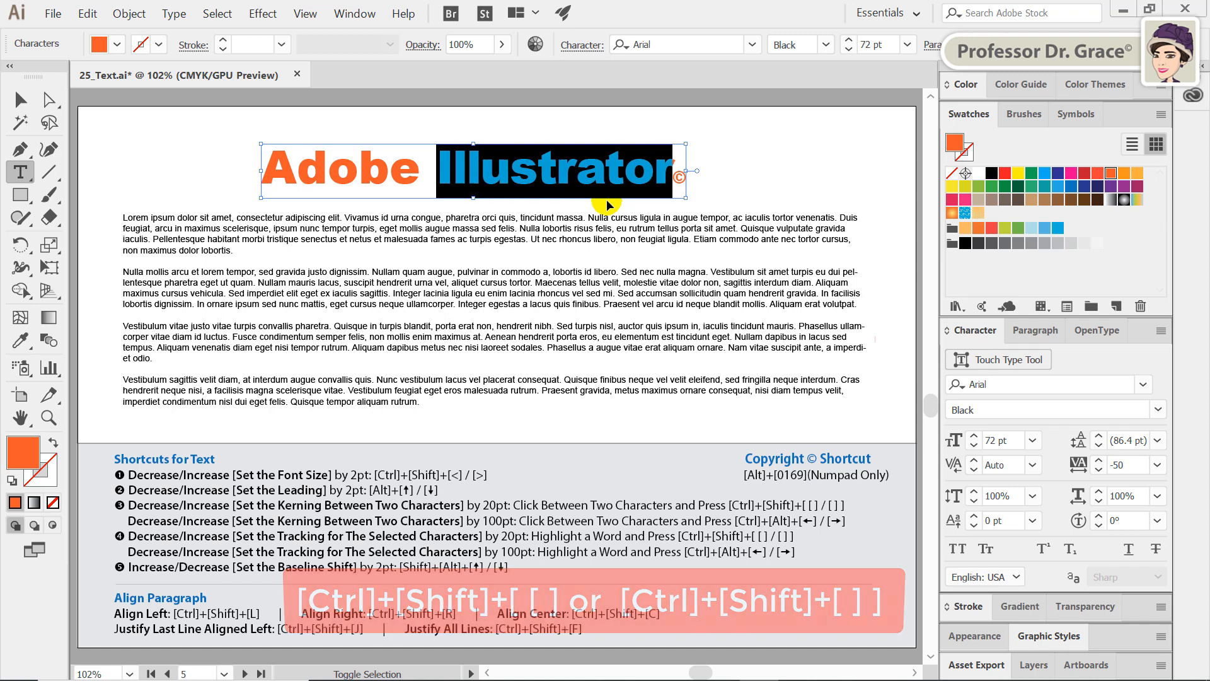
- Raise the tracking of the word Illustrator to 50, and lower it in increments of 20 to -10
key("ctrl+alt+Right")
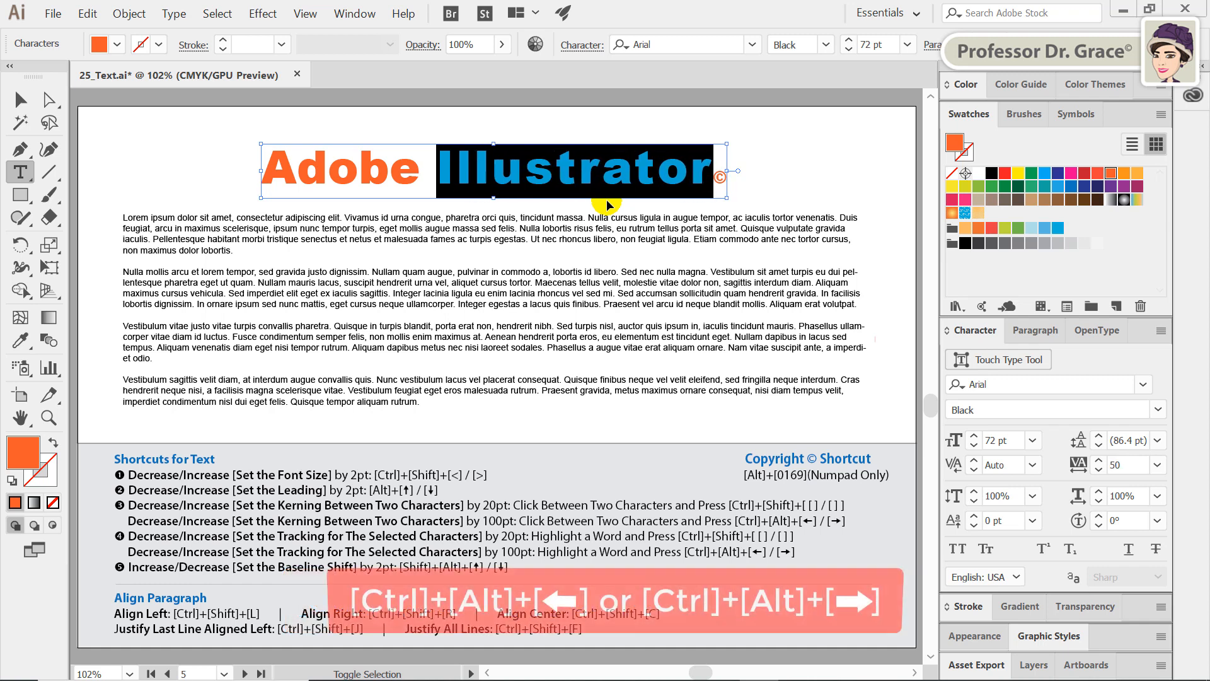
key("ctrl+shift+bracketleft")
key("ctrl+shift+bracketleft")
key("ctrl+shift+bracketleft")
key("ctrl+shift+bracketleft")
key("ctrl+shift+bracketleft")
key("ctrl+shift+bracketleft")
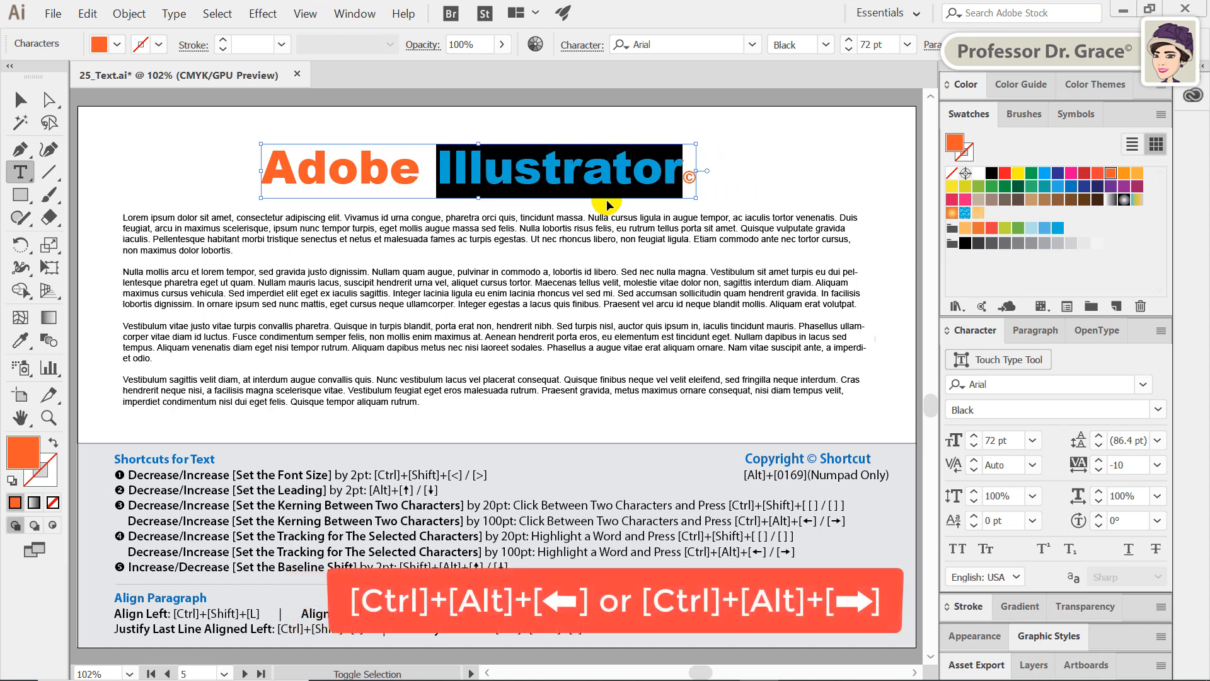
- Raise the tracking of the word Illustrator in increments of 100 to 390 and bring it back to -10
key("ctrl+alt+Right")
key("ctrl+alt+Right")
key("ctrl+alt+Right")
key("ctrl+alt+Right")
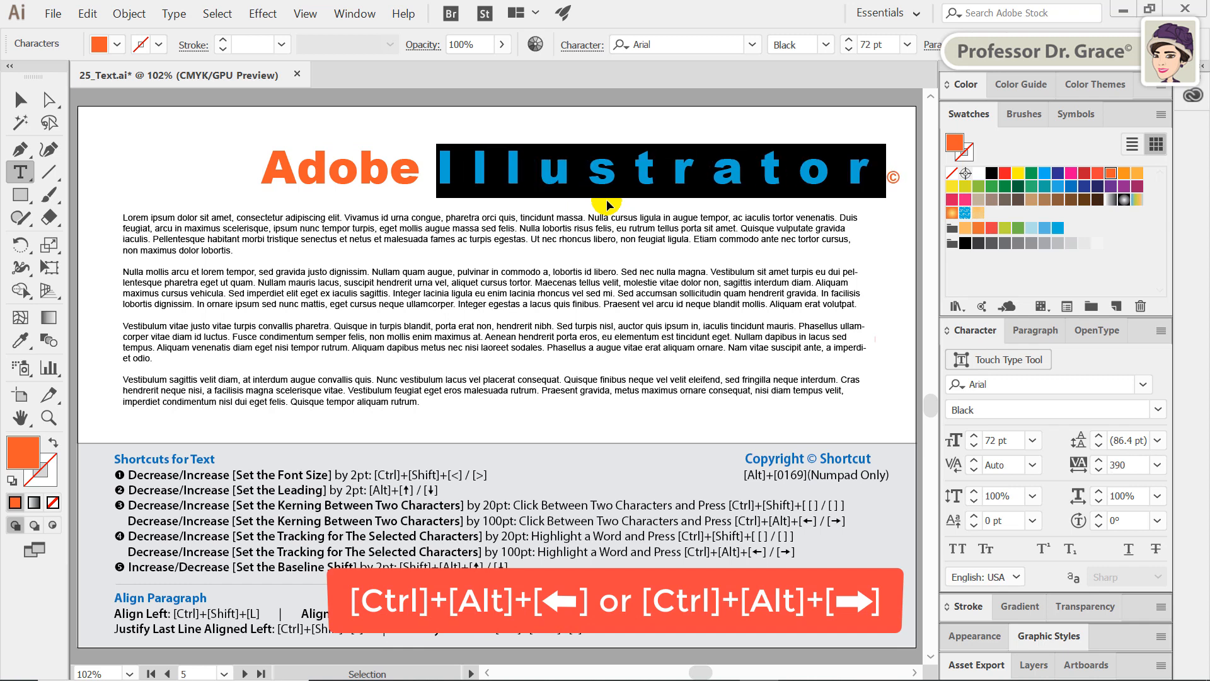
key("ctrl+alt+Left")
key("ctrl+alt+Left")
key("ctrl+alt+Left")
key("ctrl+alt+Left")
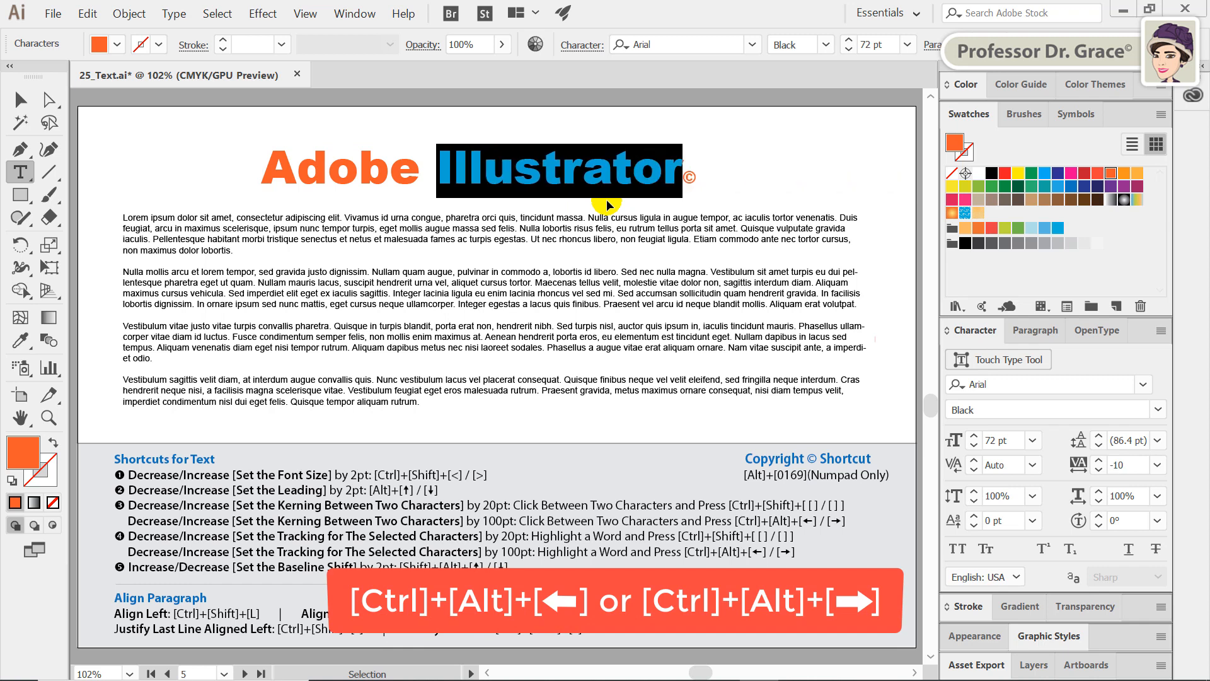
left_click(612, 190)
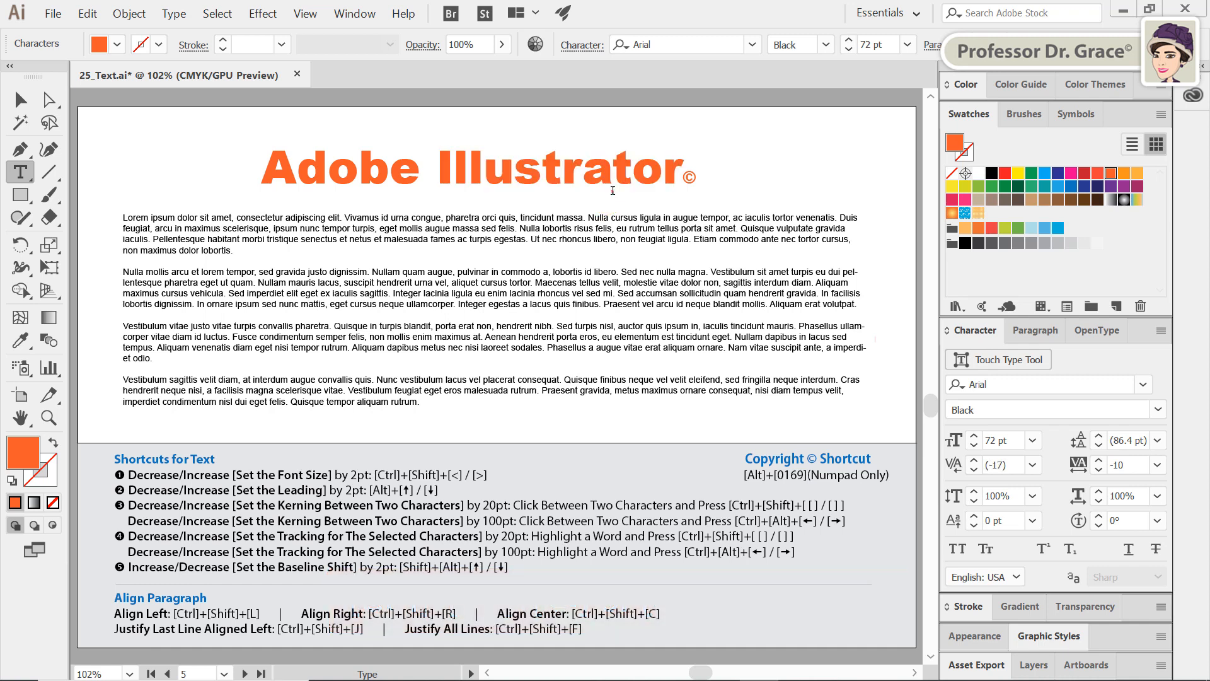
left_click(671, 188)
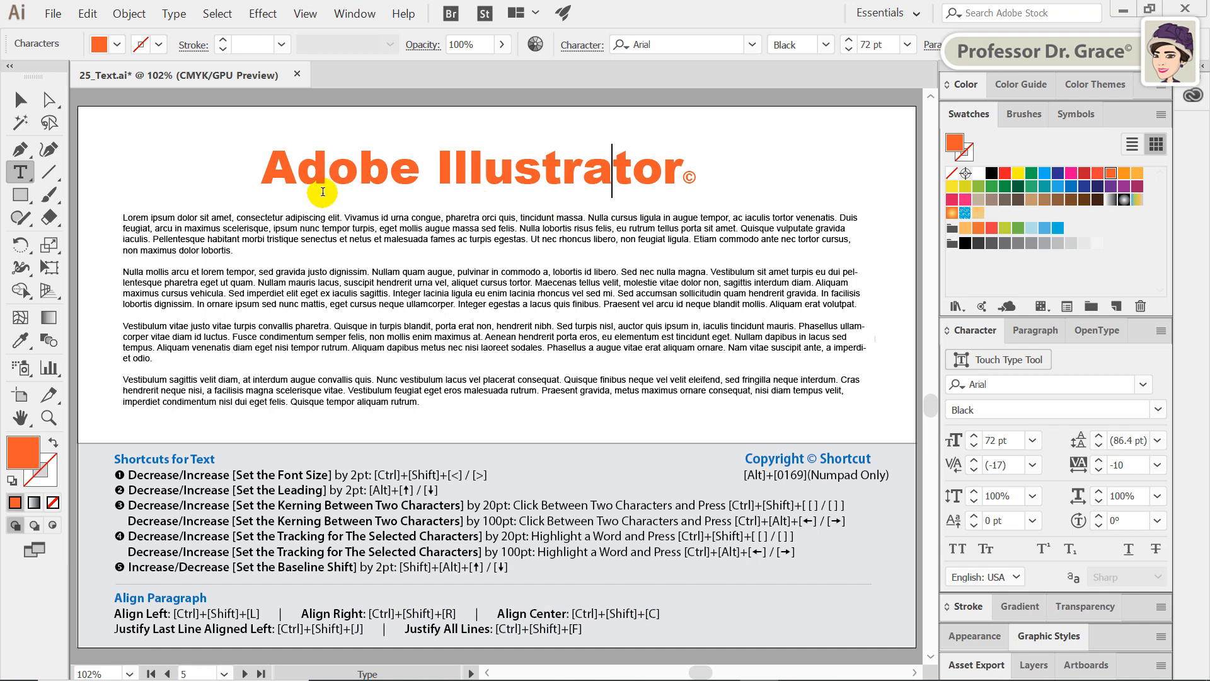
- Increase the kerning between the A and d of the title in increments of 20 to 40
left_click(291, 169)
left_click(293, 168)
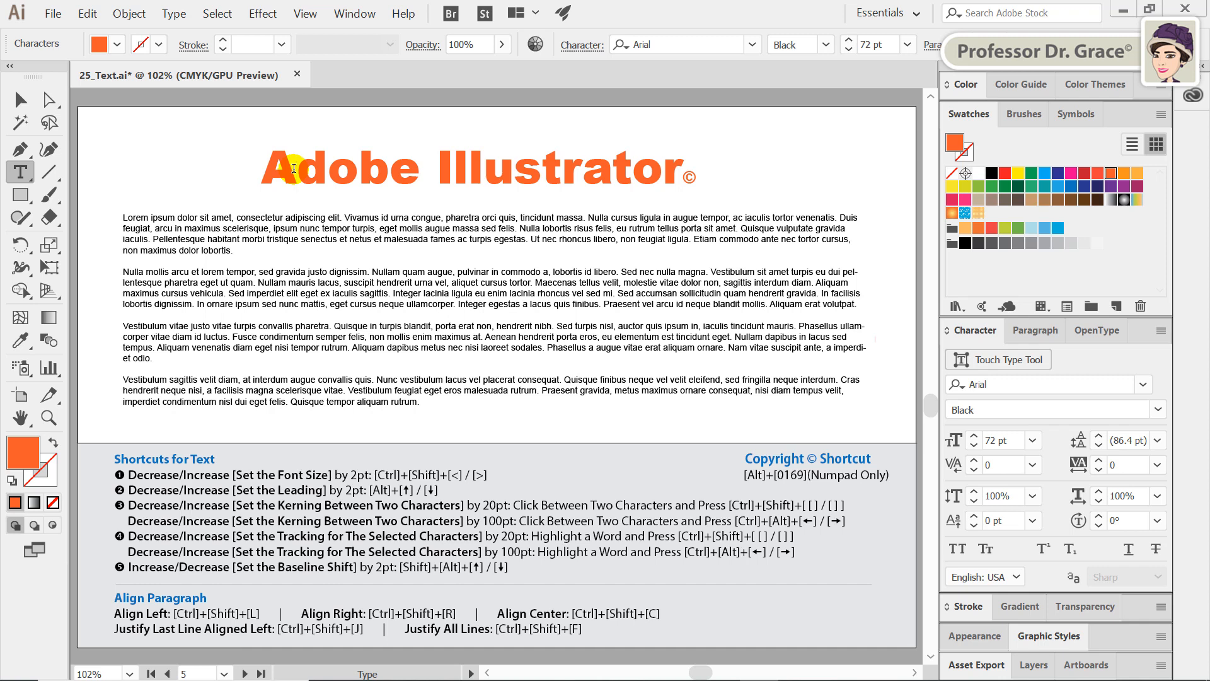
key("ctrl")
key("ctrl+shift+bracketright")
key("ctrl+shift+bracketright")
key("ctrl+shift+bracketright")
key("ctrl+shift+bracketright")
key("ctrl+shift+bracketright")
key("ctrl+shift+bracketright")
key("ctrl+shift+bracketright")
key("ctrl+shift+bracketright")
key("ctrl+shift+bracketright")
key("ctrl+shift+bracketright")
key("ctrl+shift+bracketright")
key("ctrl+shift+bracketright")
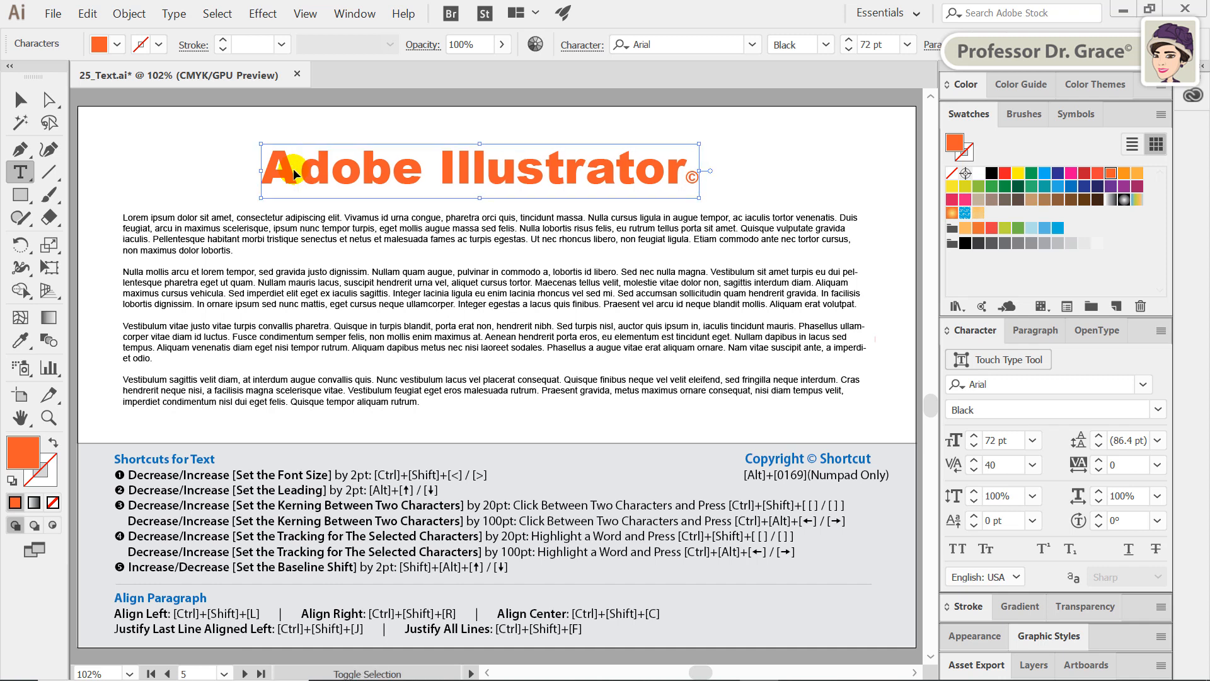
- Bring the kerning between the A and d of the title back to 0 in increments of 20
key("ctrl+shift+bracketleft")
key("ctrl+shift+bracketleft")
key("ctrl+shift+bracketleft")
key("ctrl+shift+bracketleft")
key("ctrl+shift+bracketleft")
key("ctrl+shift+bracketleft")
key("ctrl+shift+bracketleft")
key("ctrl+shift+bracketleft")
key("ctrl+shift+bracketleft")
key("ctrl+shift+bracketleft")
key("ctrl+shift+bracketleft")
key("ctrl+shift+bracketleft")
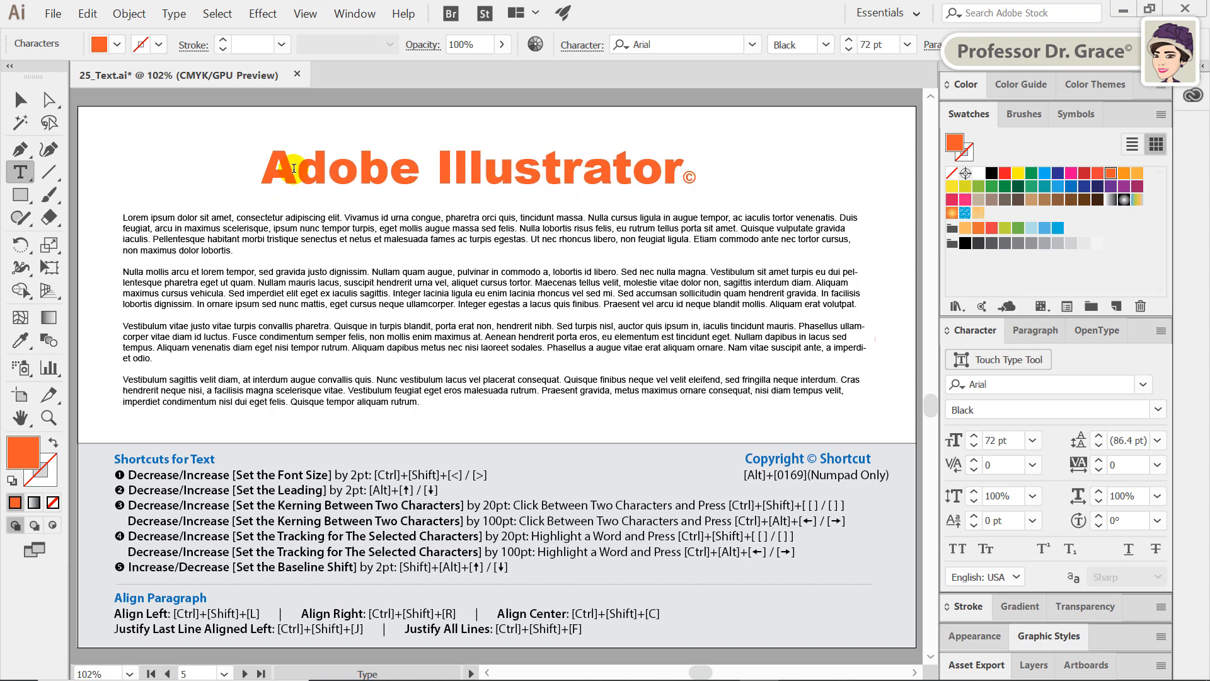
- Select the word Illustrator in the title and increase its tracking to 10
left_click(439, 171)
left_click_drag(446, 174, 686, 189)
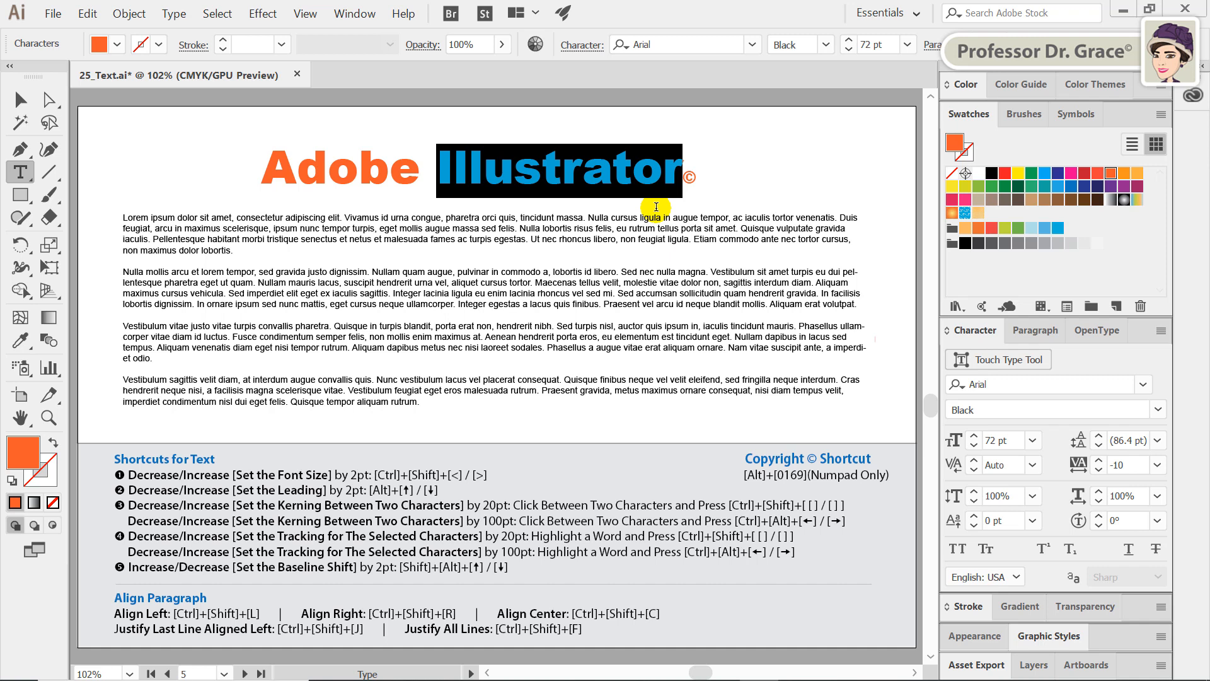
key("ctrl+shift+bracketright")
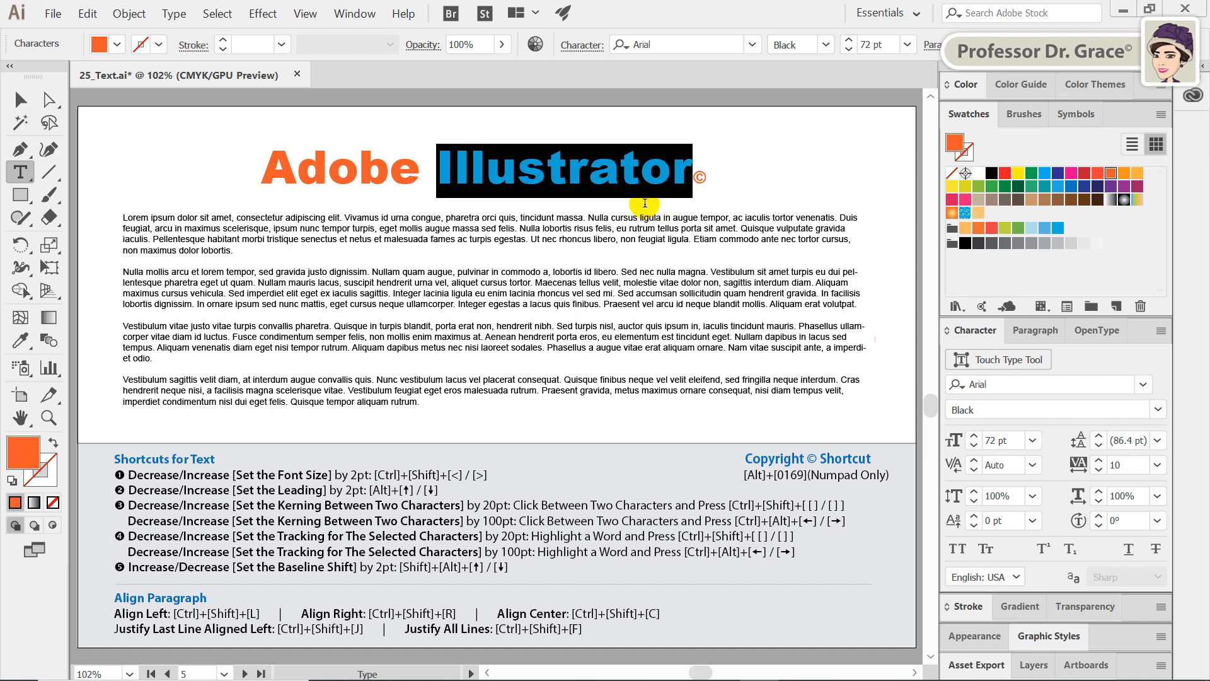
- Set the vertical scale of the initial I of Illustrator in the title to 200%
left_click(640, 169)
left_click_drag(450, 163, 438, 166)
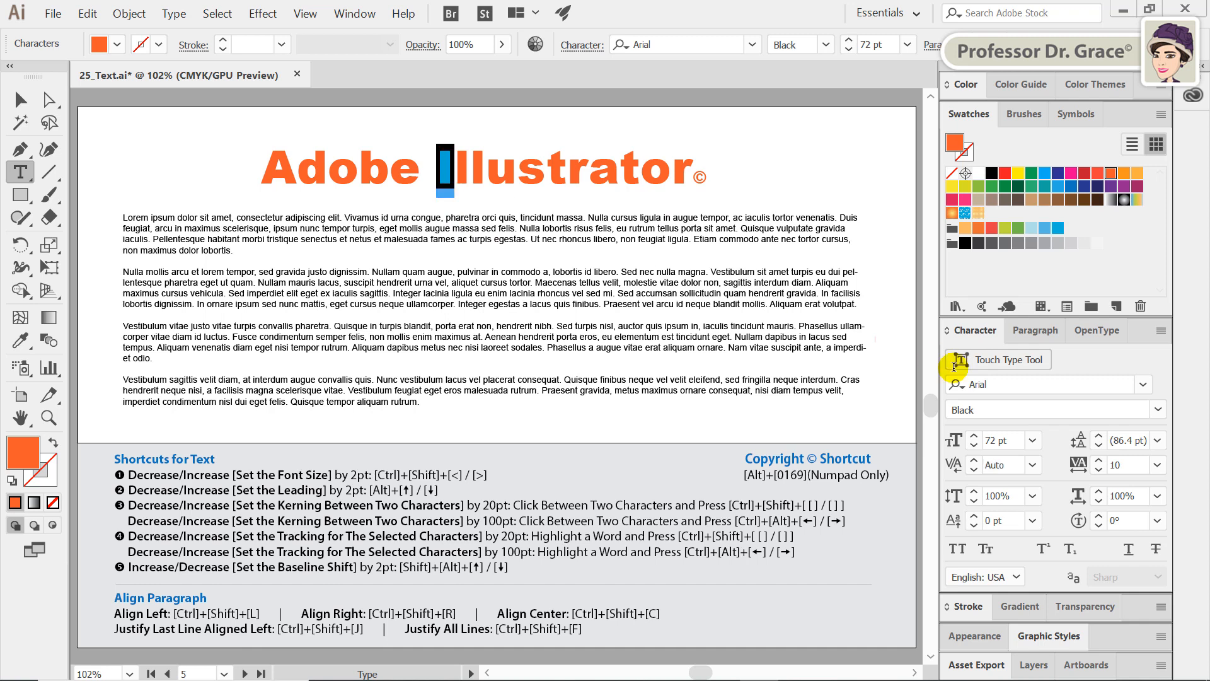
left_click(1033, 498)
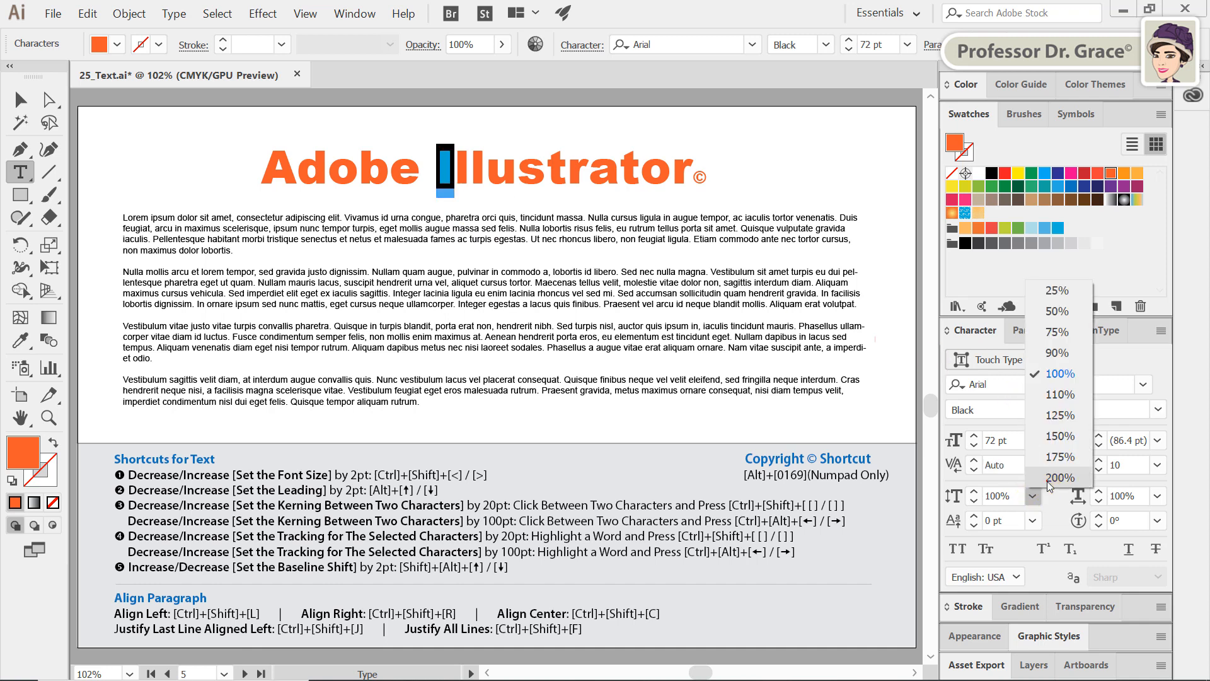
left_click(1043, 480)
left_click(452, 215)
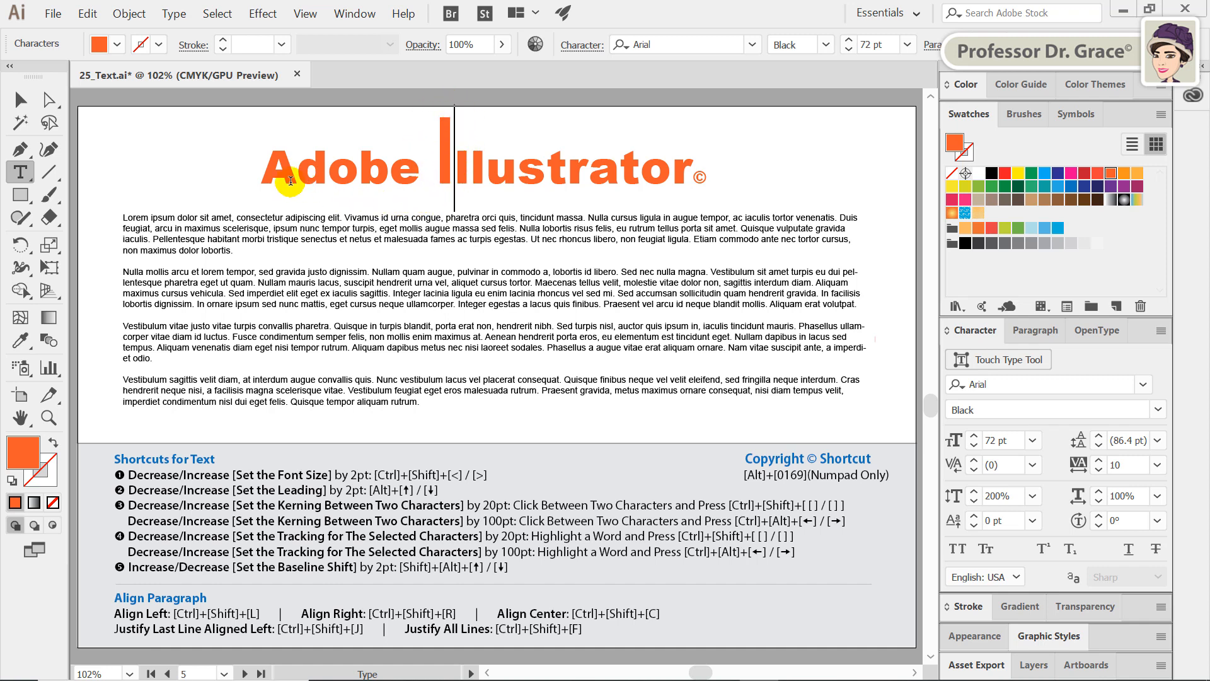
- Set the horizontal scale of the A of Adobe in the title to 200% and deselect the text
left_click_drag(263, 165, 297, 165)
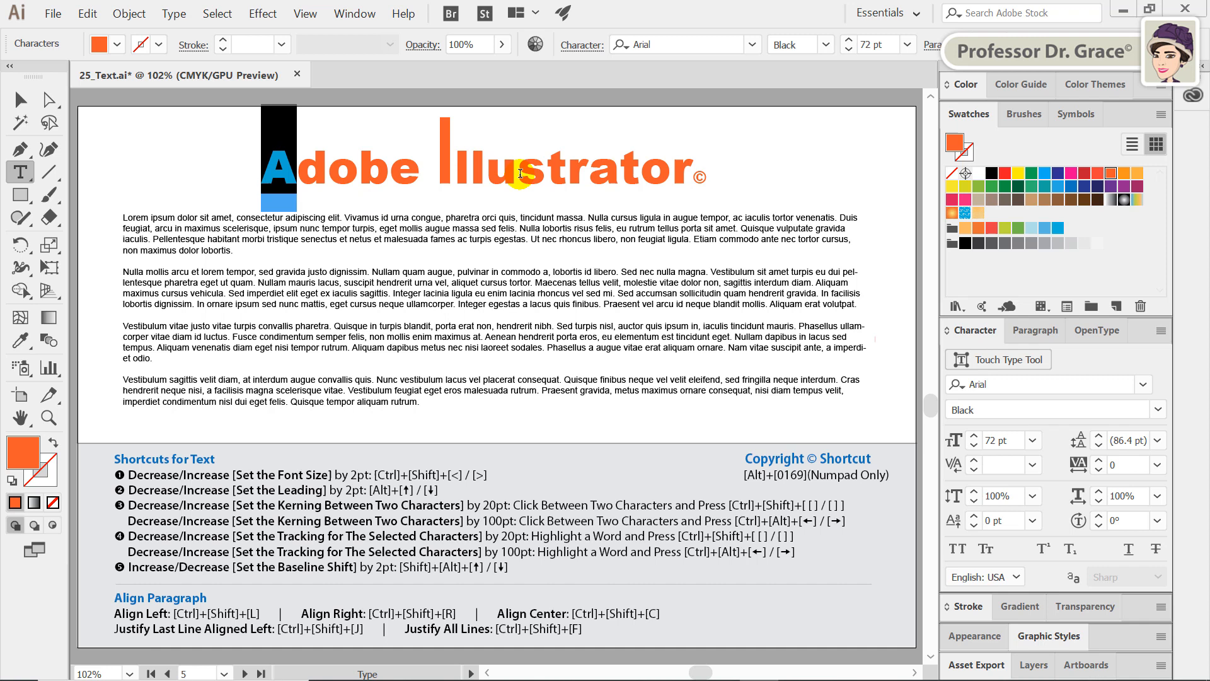
left_click(1158, 498)
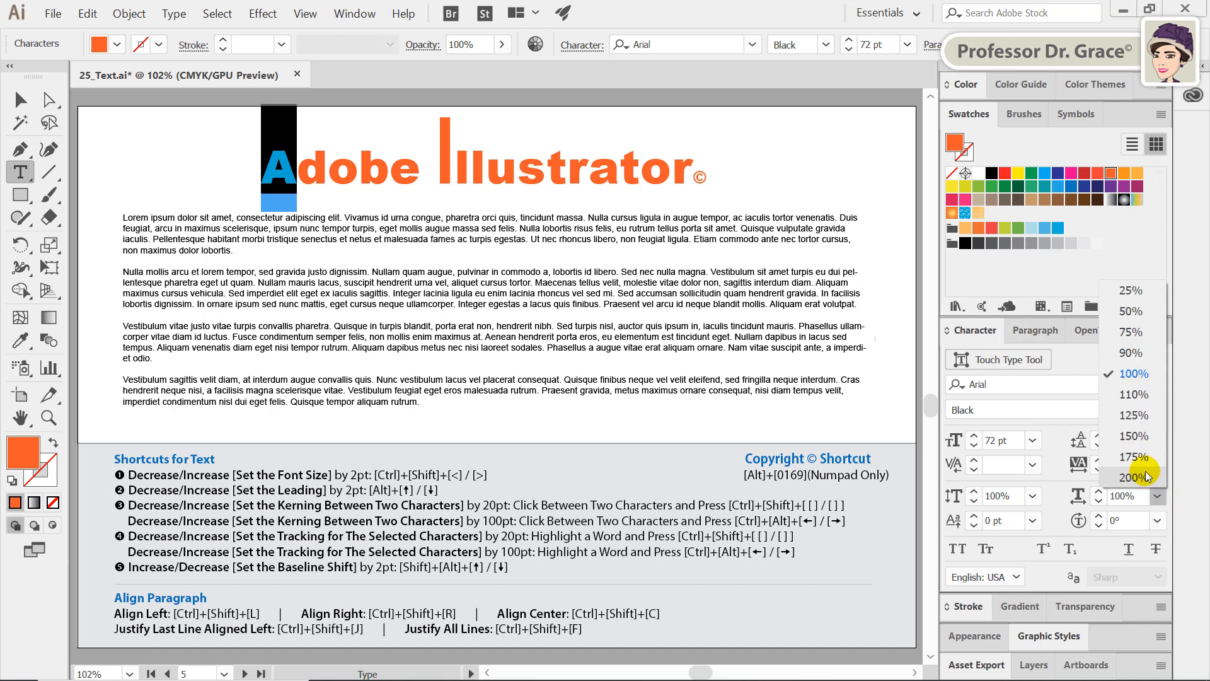
left_click(1146, 477)
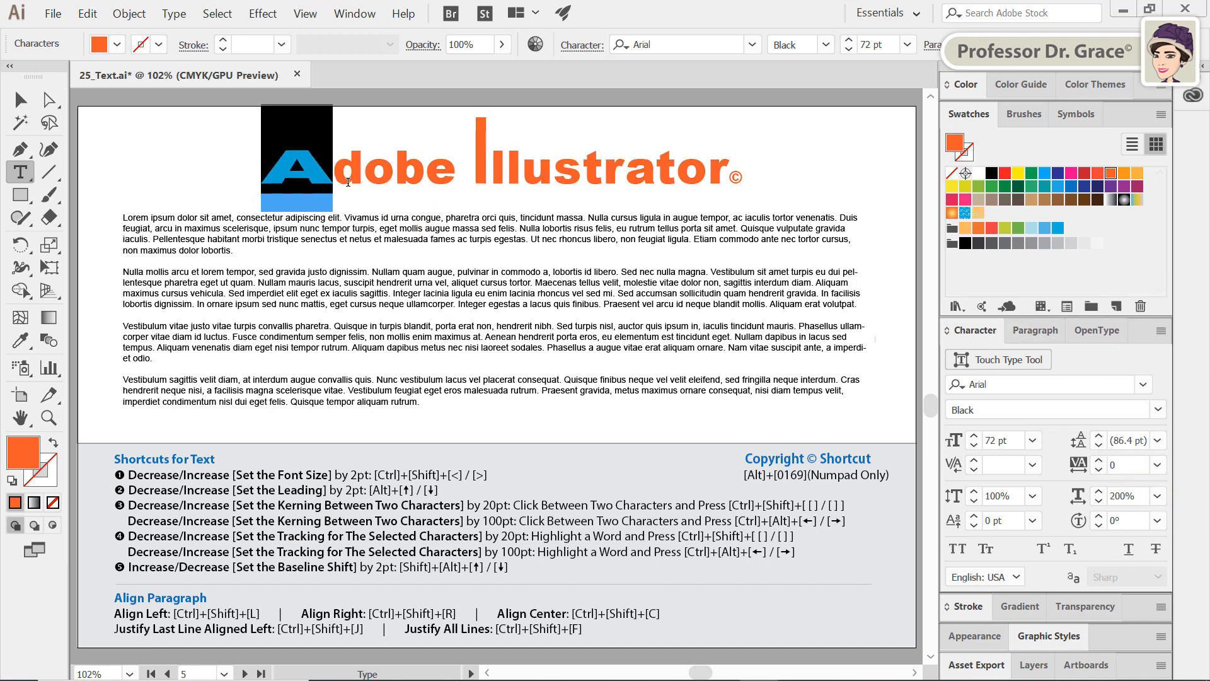
left_click(334, 183)
left_click(18, 109)
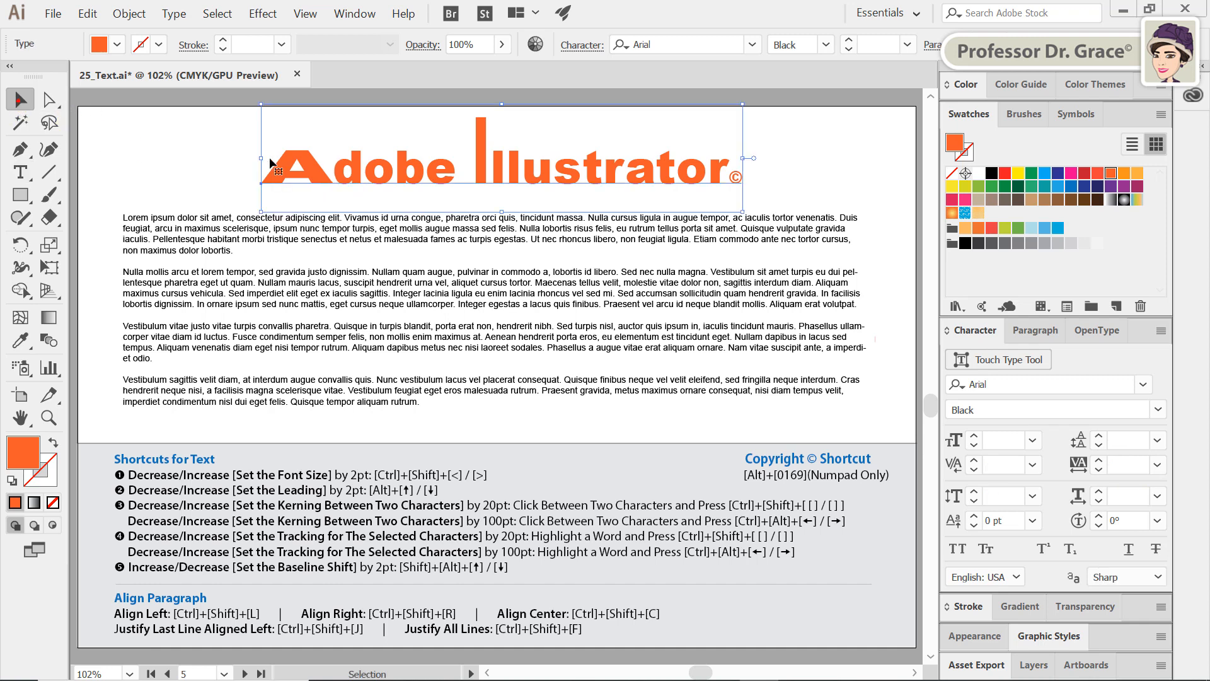
left_click(233, 164)
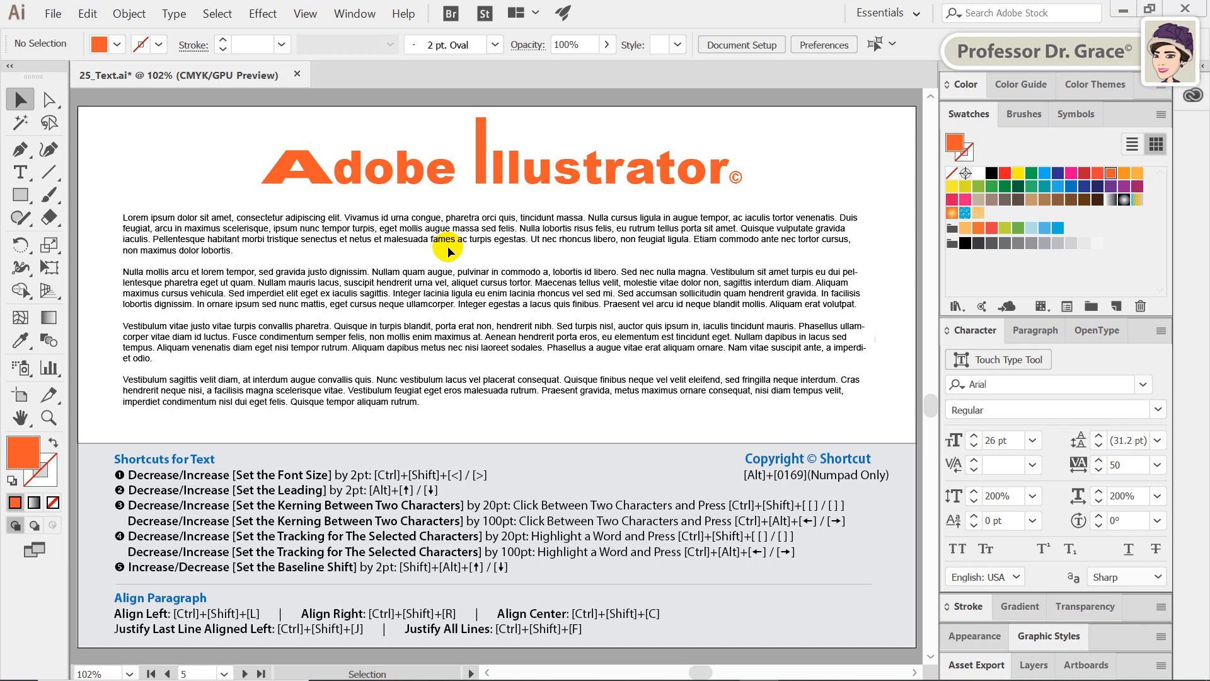
- Undo the scaling of the letters A and I in the title and deselect the text
key("ctrl+z")
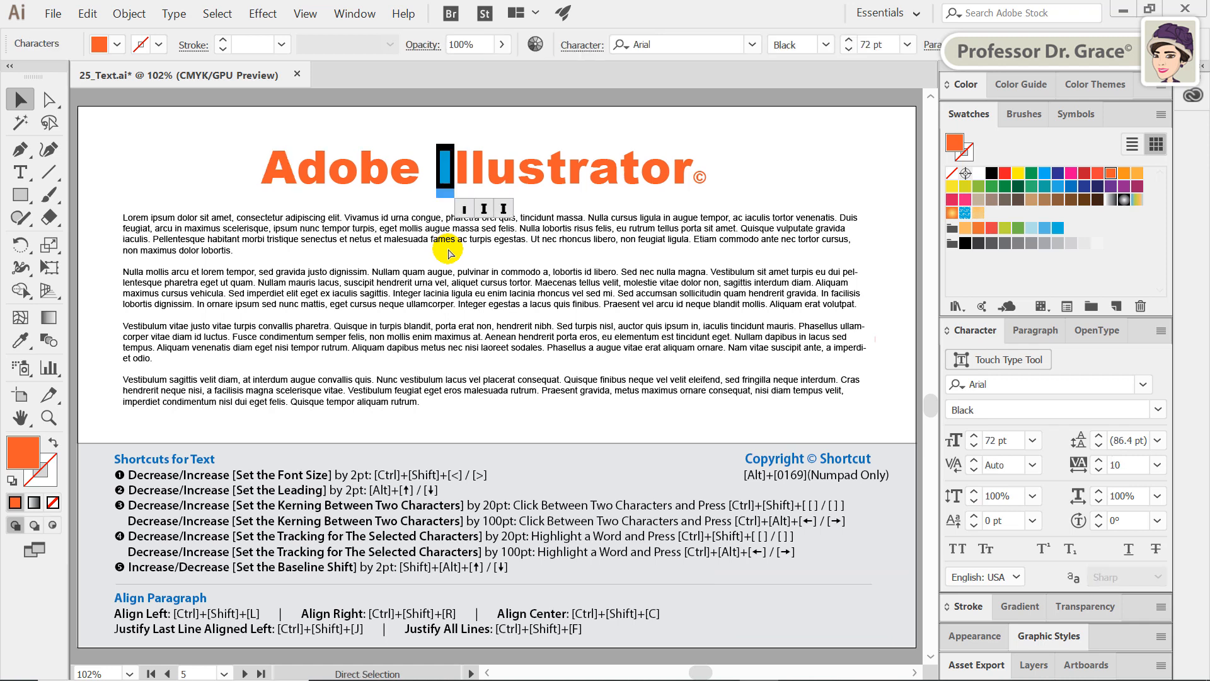
left_click(240, 186)
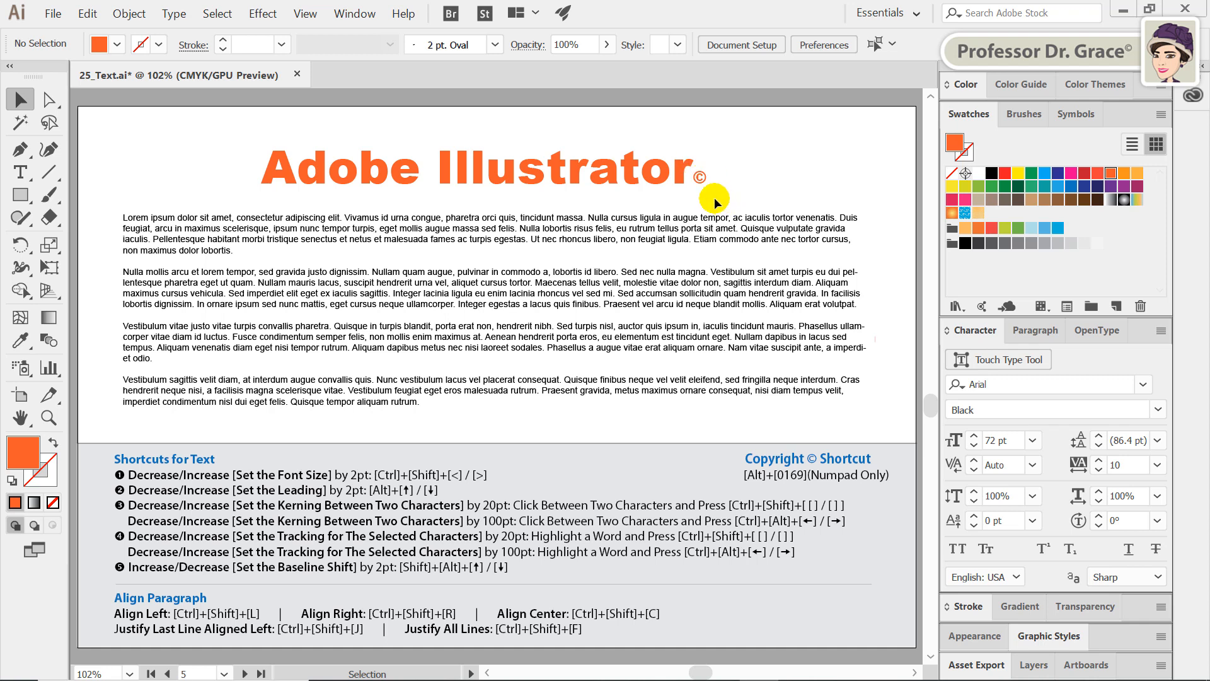
- Select the © symbol after the title and try a baseline shift of -12 pt before setting it to 12 pt
double_click(698, 180)
left_click_drag(695, 179, 706, 179)
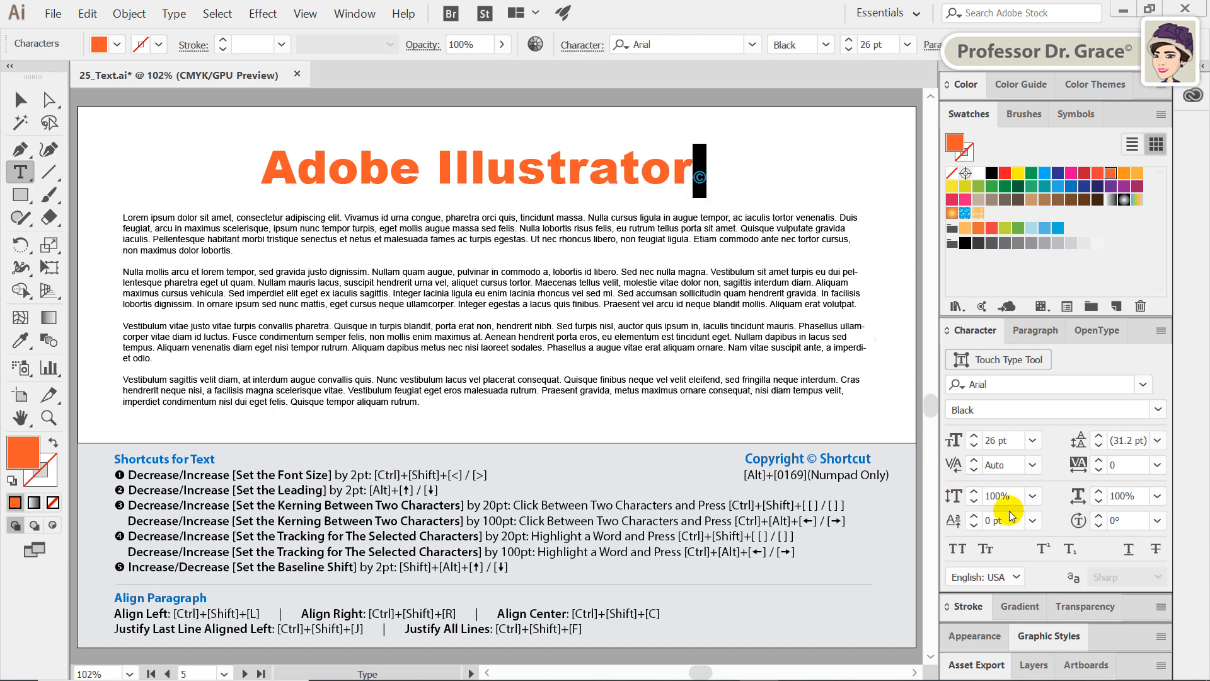
left_click(1032, 521)
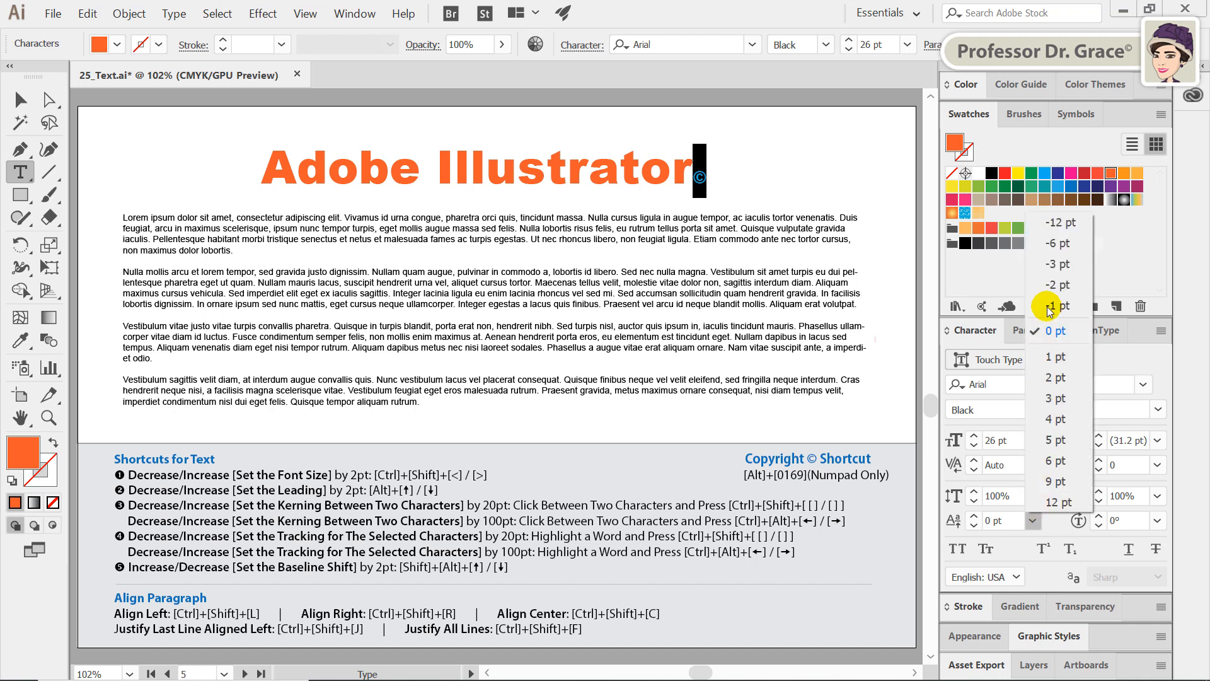
left_click(1054, 233)
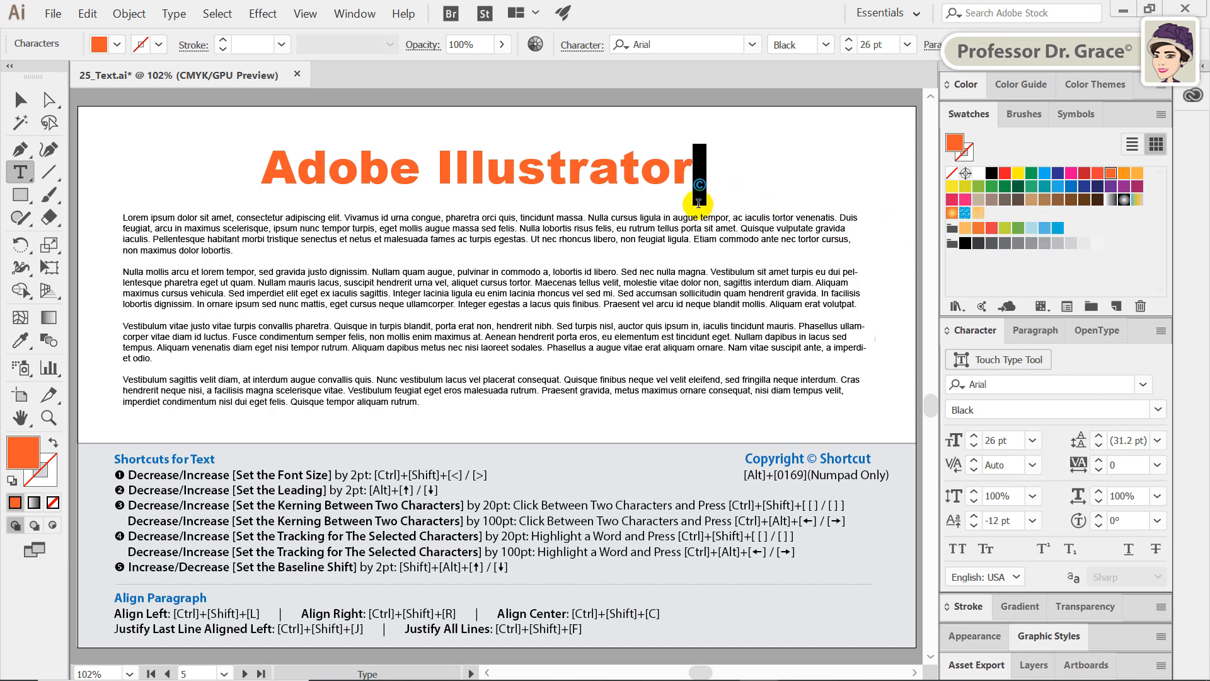
left_click(1032, 522)
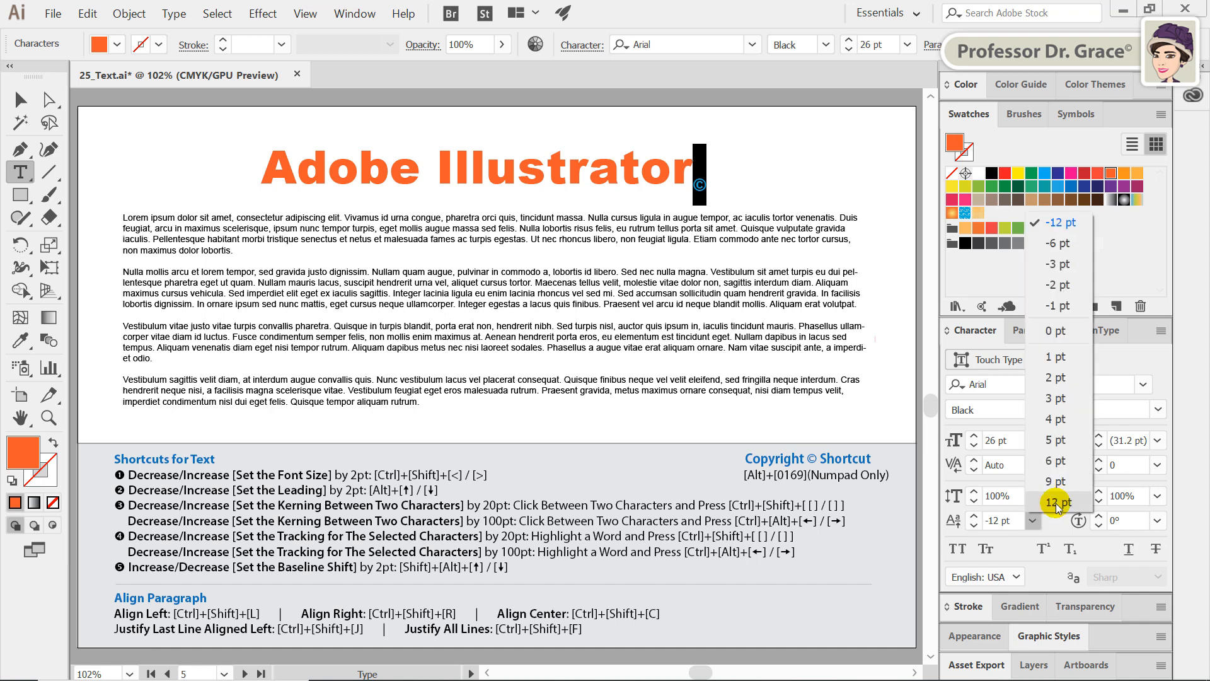
left_click(1057, 503)
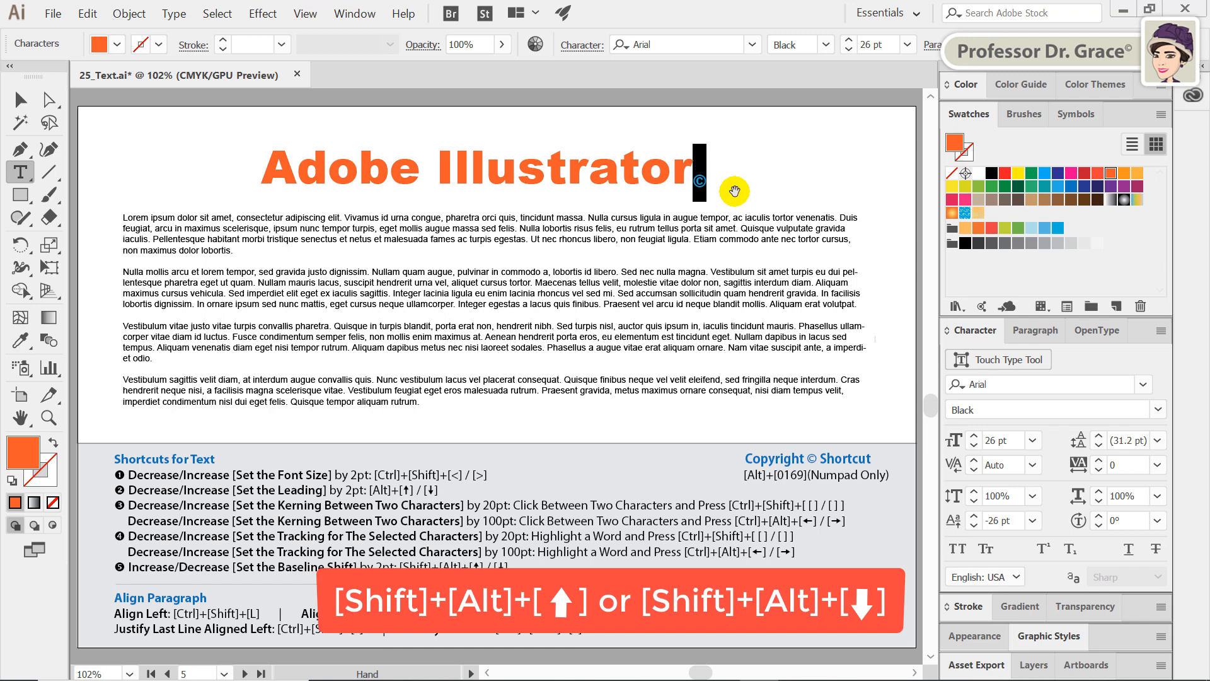
- Raise the baseline shift of the © symbol in increments of 2 pt to 18 pt
key("shift+alt+Up")
key("shift+alt+Up")
key("shift+alt+Up")
key("shift+alt+Up")
key("shift+alt+Up")
key("shift+alt+Up")
key("shift+alt+Up")
key("shift+alt+Up")
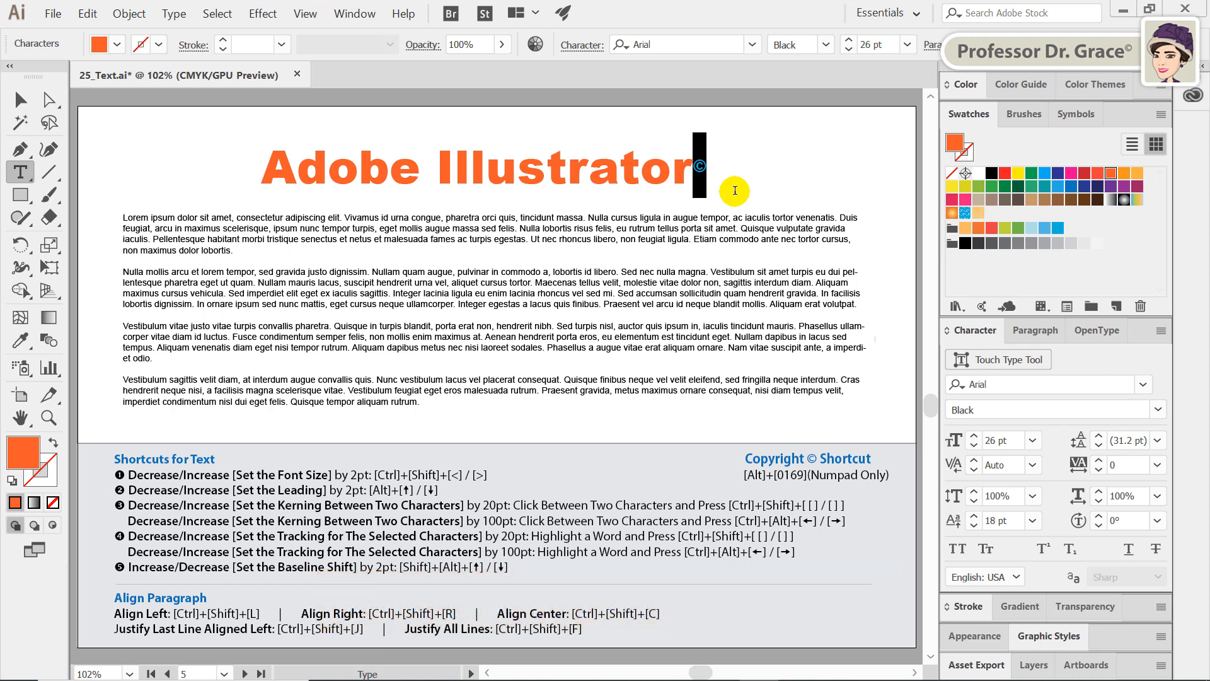
- Select the word Illustrator in the title and set its character rotation to -45°
double_click(683, 170)
left_click(457, 156)
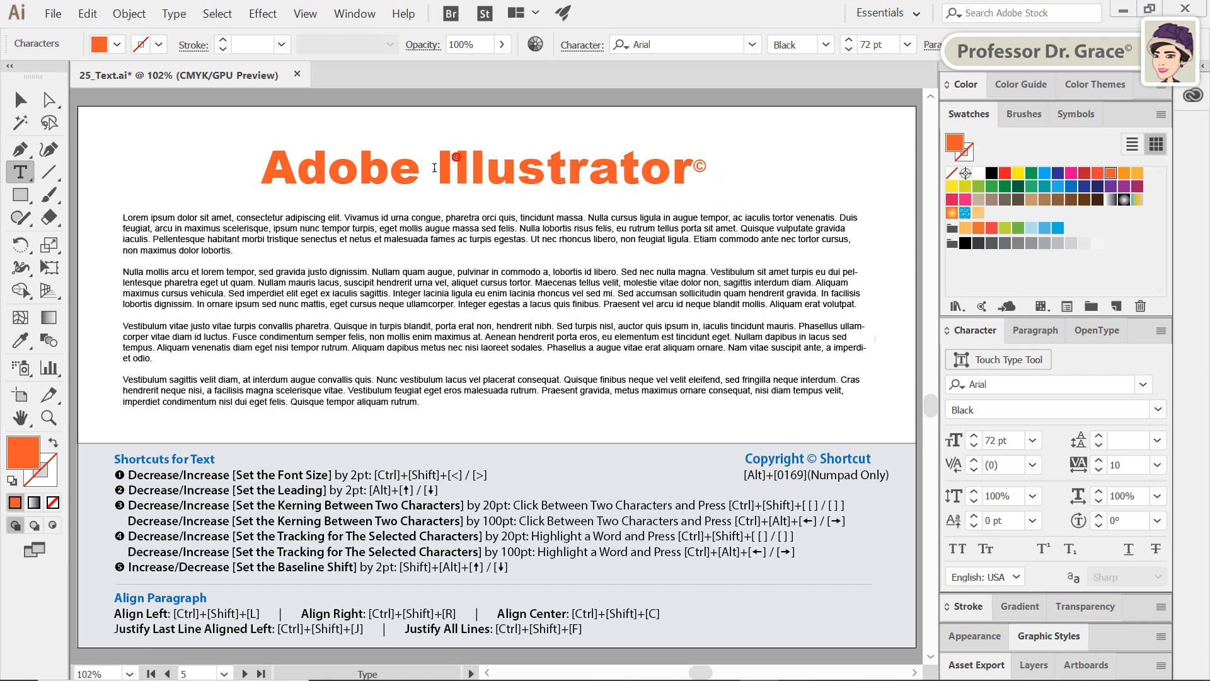
left_click_drag(436, 167, 688, 167)
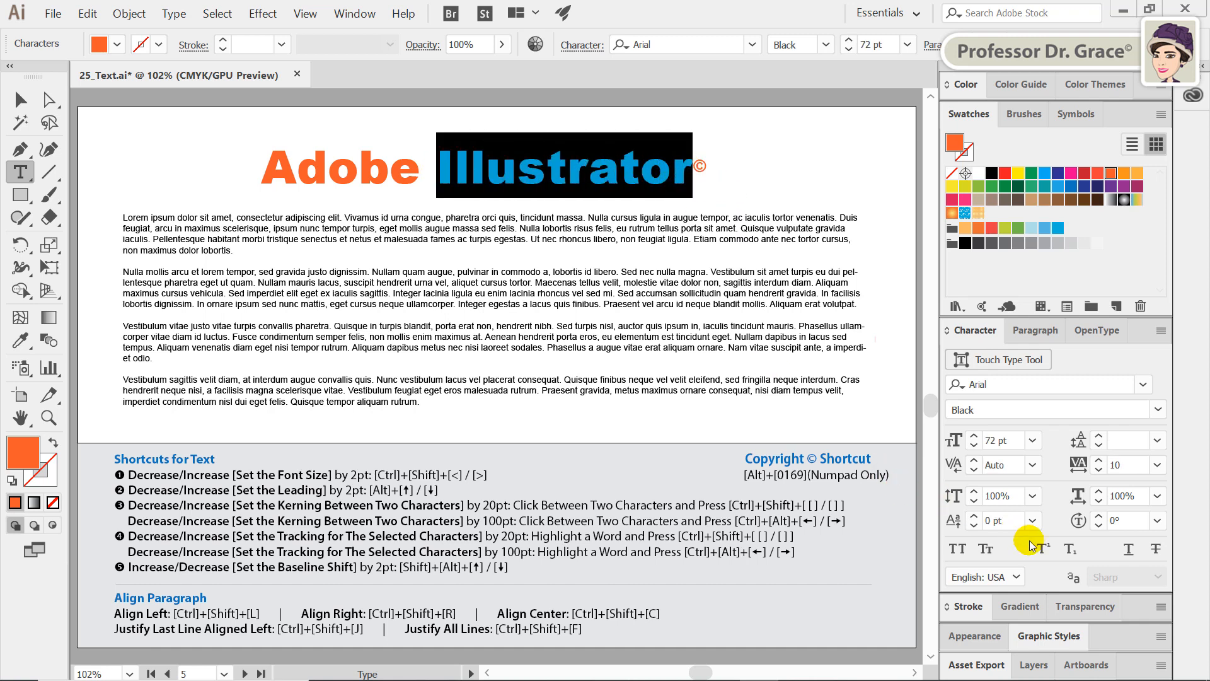
left_click(1157, 521)
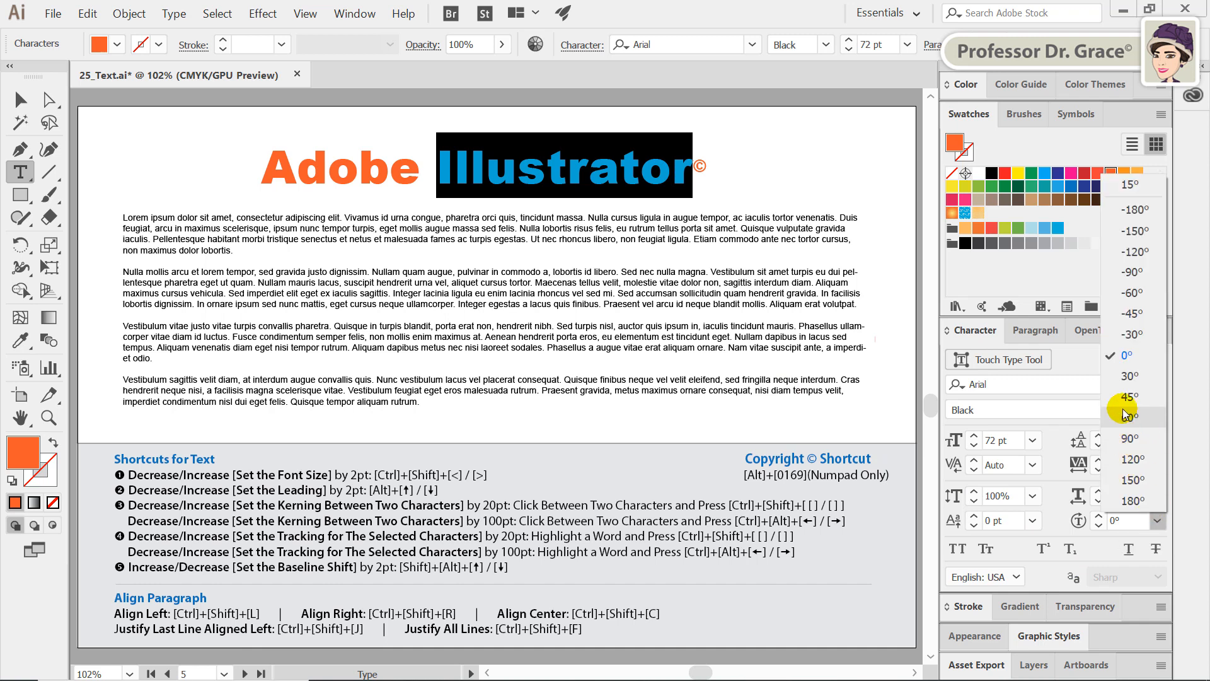
left_click(1134, 313)
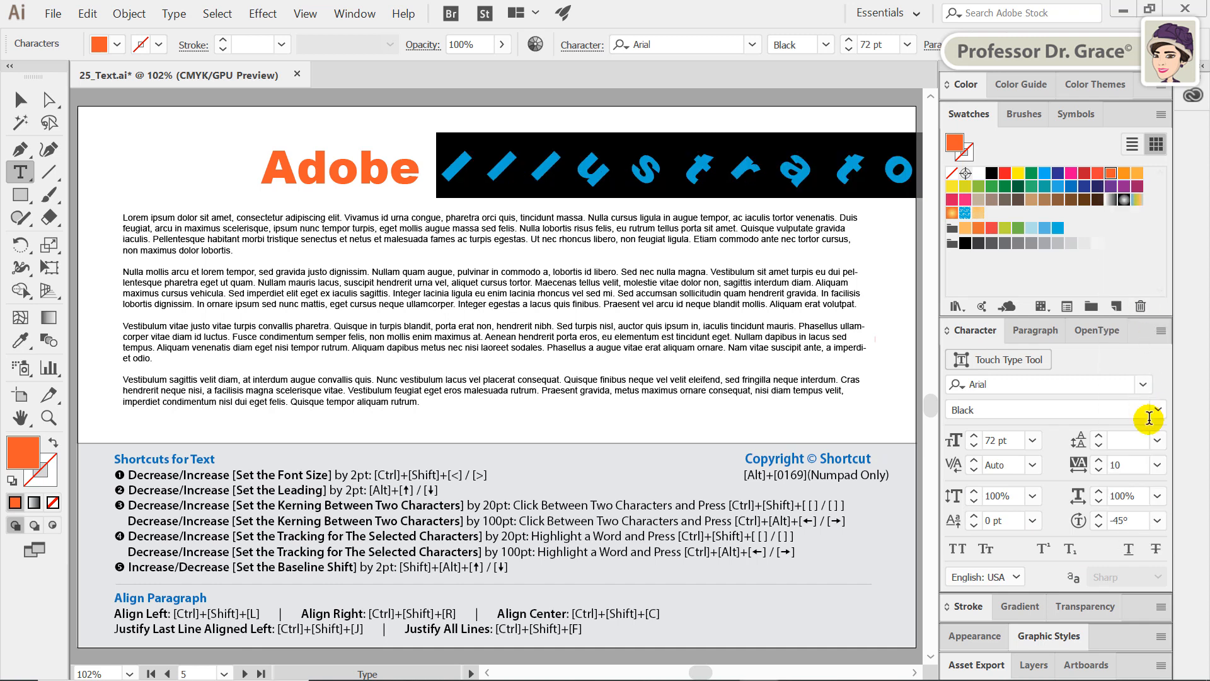
- Set the character rotation of the word Illustrator to 45° and shift the title left so it fits on the artboard
left_click(1158, 521)
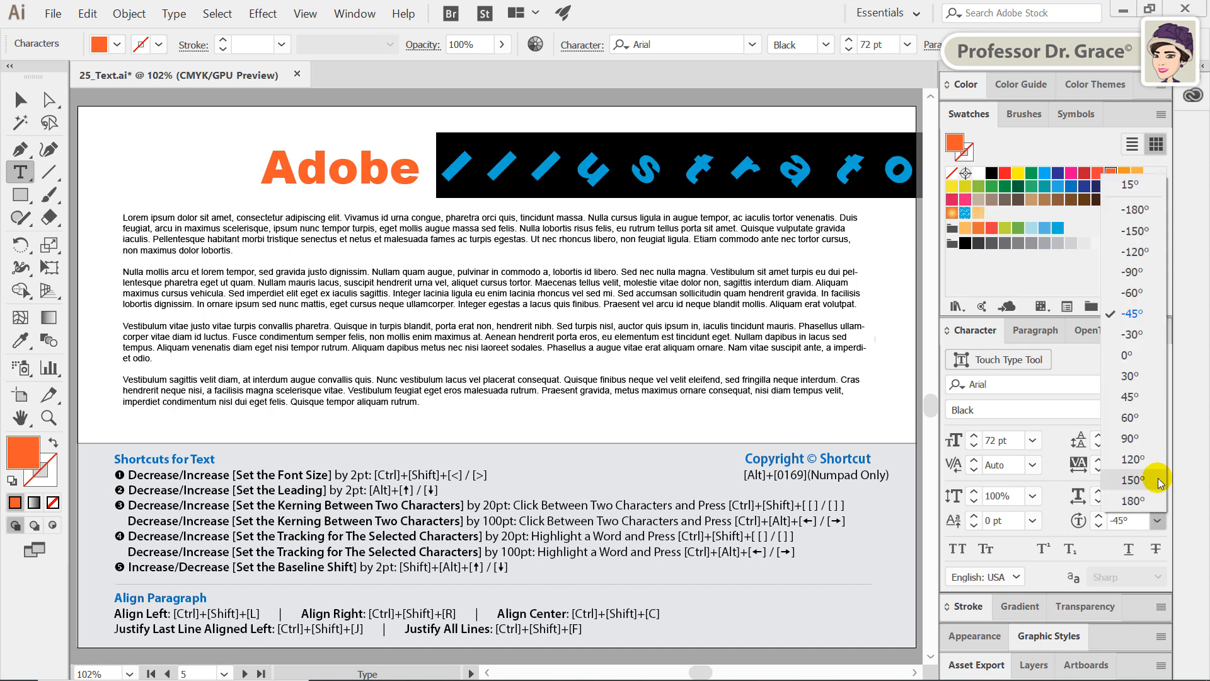
left_click(1147, 396)
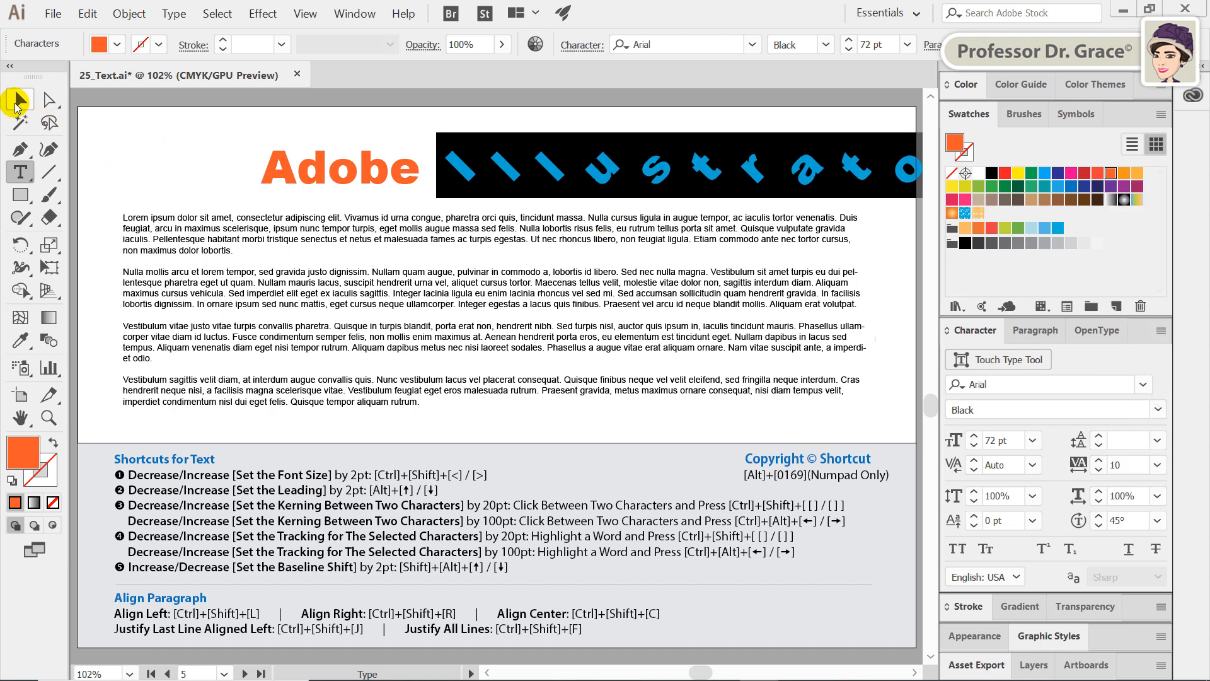
left_click(20, 100)
left_click_drag(347, 180, 201, 178)
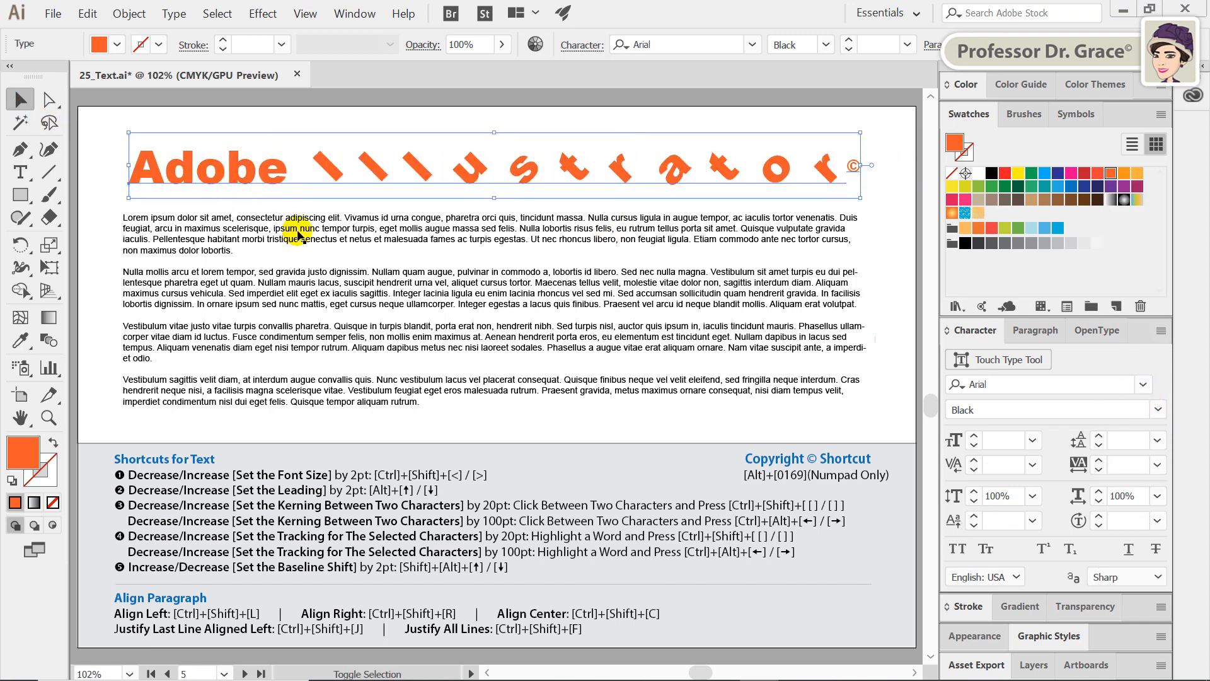
- Select the first Lorem Ipsum paragraph, apply All Caps to it and remove All Caps again
key("t")
left_click(356, 234)
triple_click(356, 230)
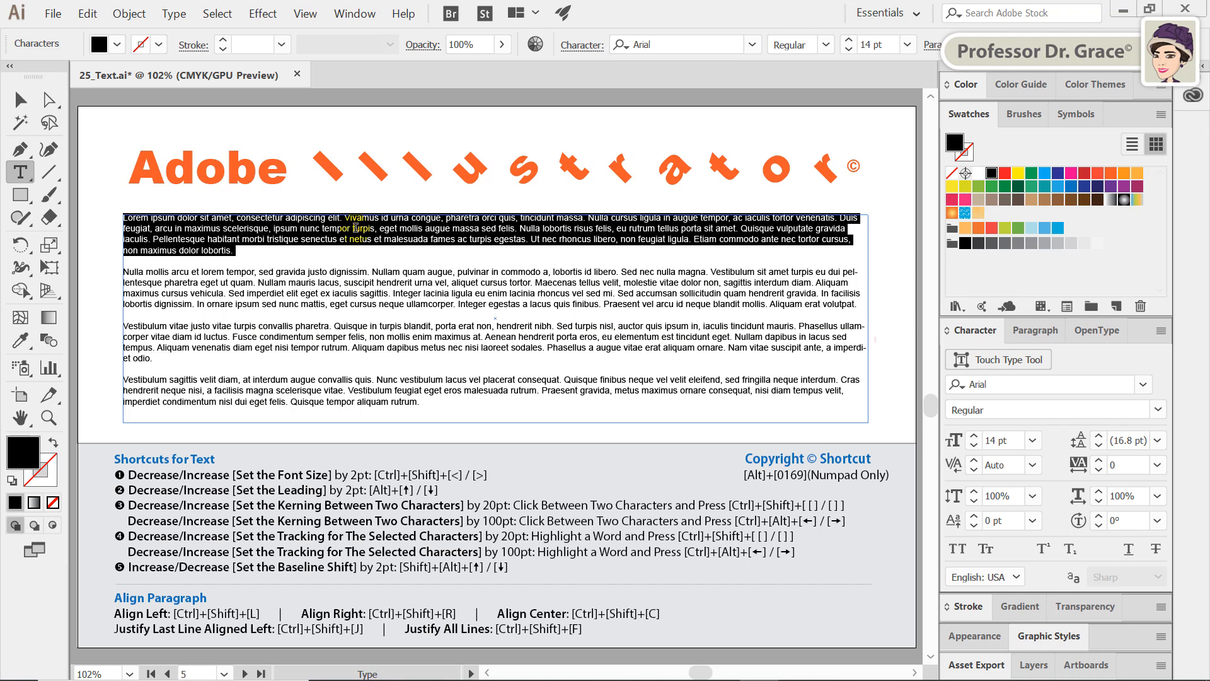
left_click(956, 550)
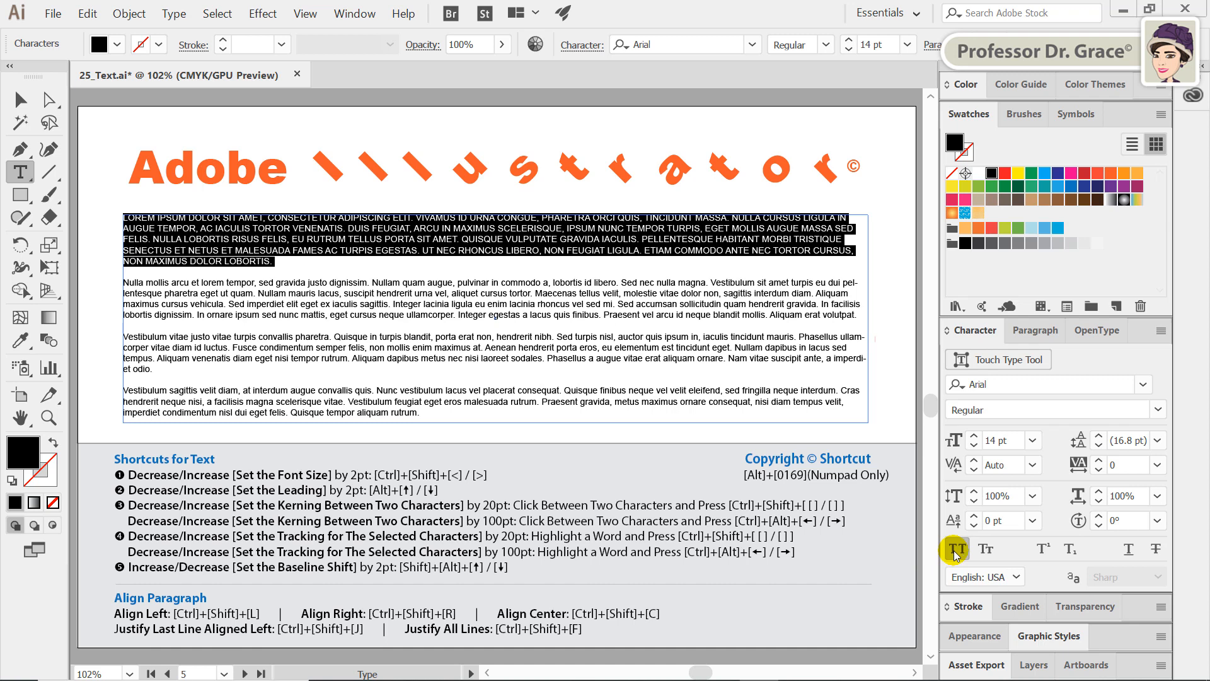
left_click(955, 551)
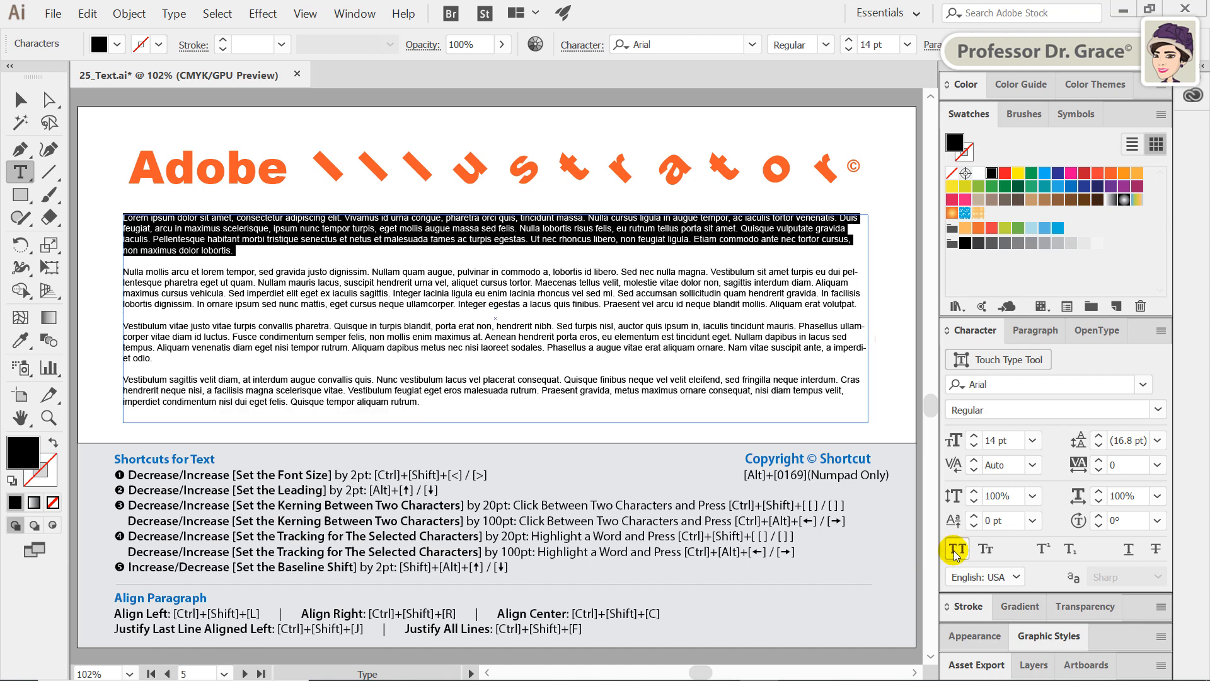
- Apply Small Caps to the first paragraph, look at it closely, remove the formatting and leave text editing
left_click(987, 553)
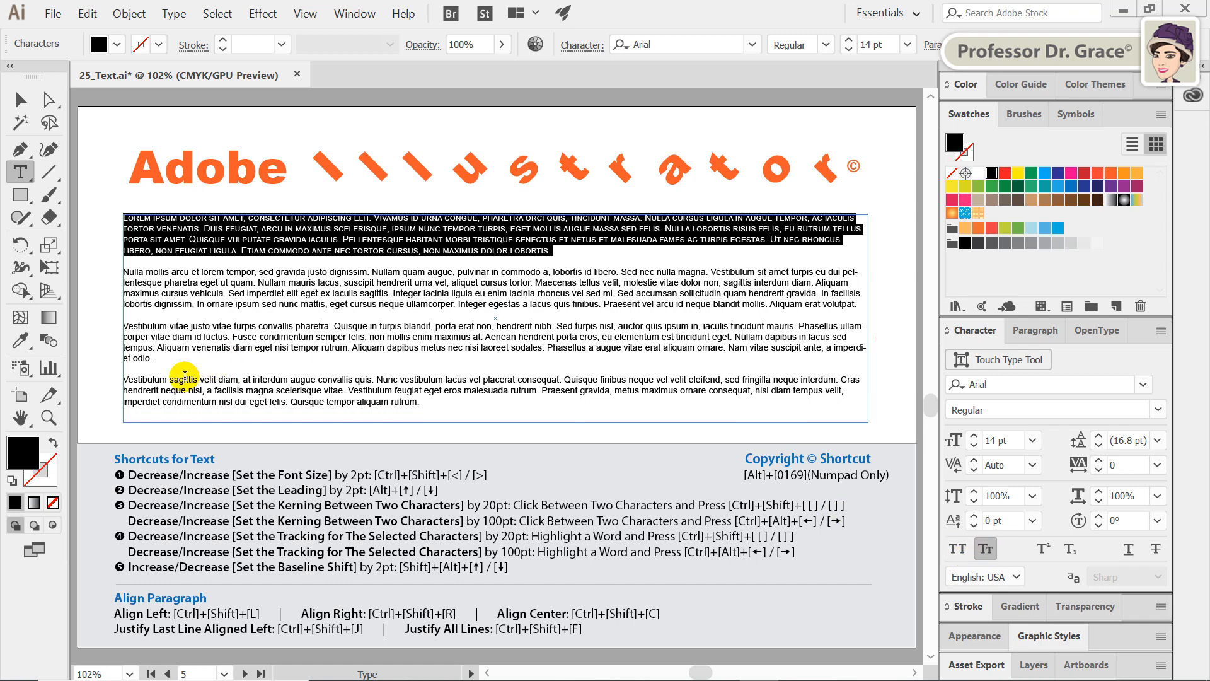
left_click(46, 417)
left_click_drag(531, 225, 655, 397)
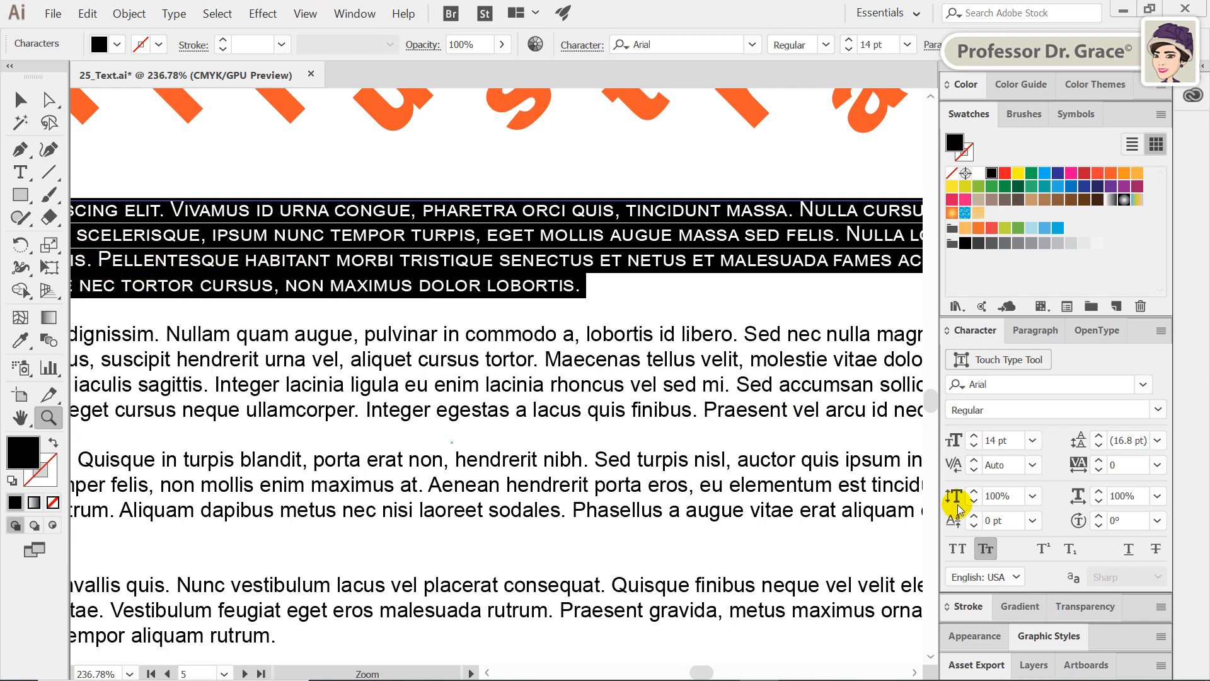
left_click(988, 547)
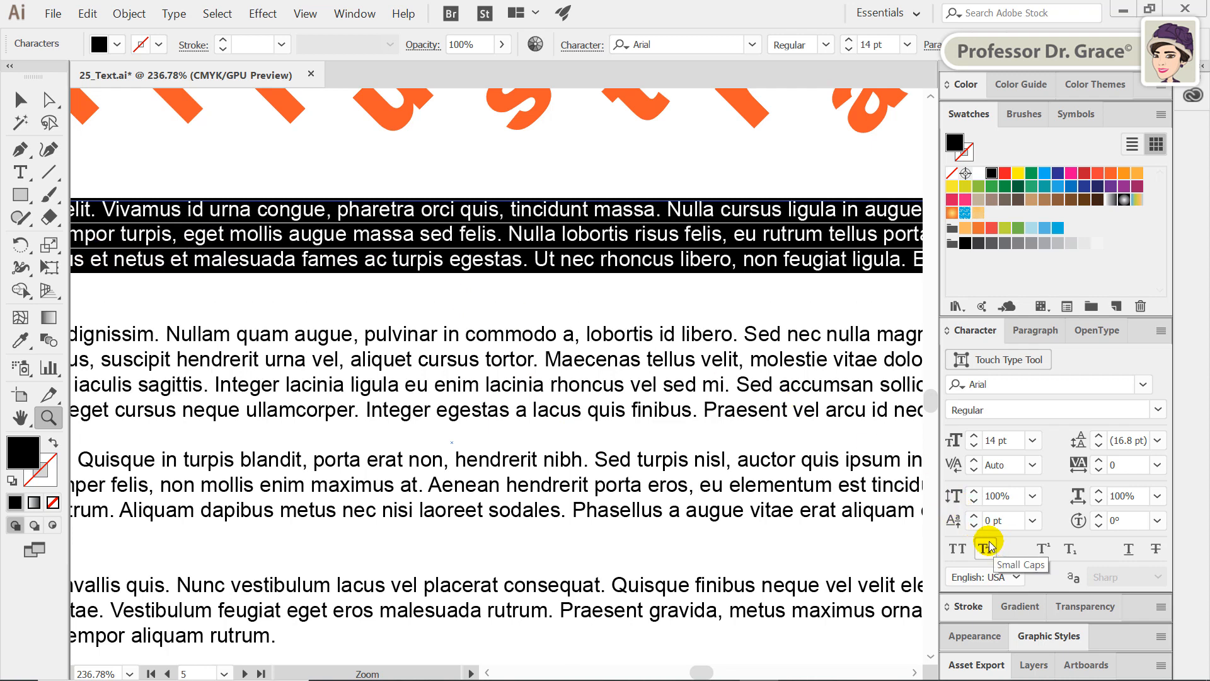
left_click(22, 104)
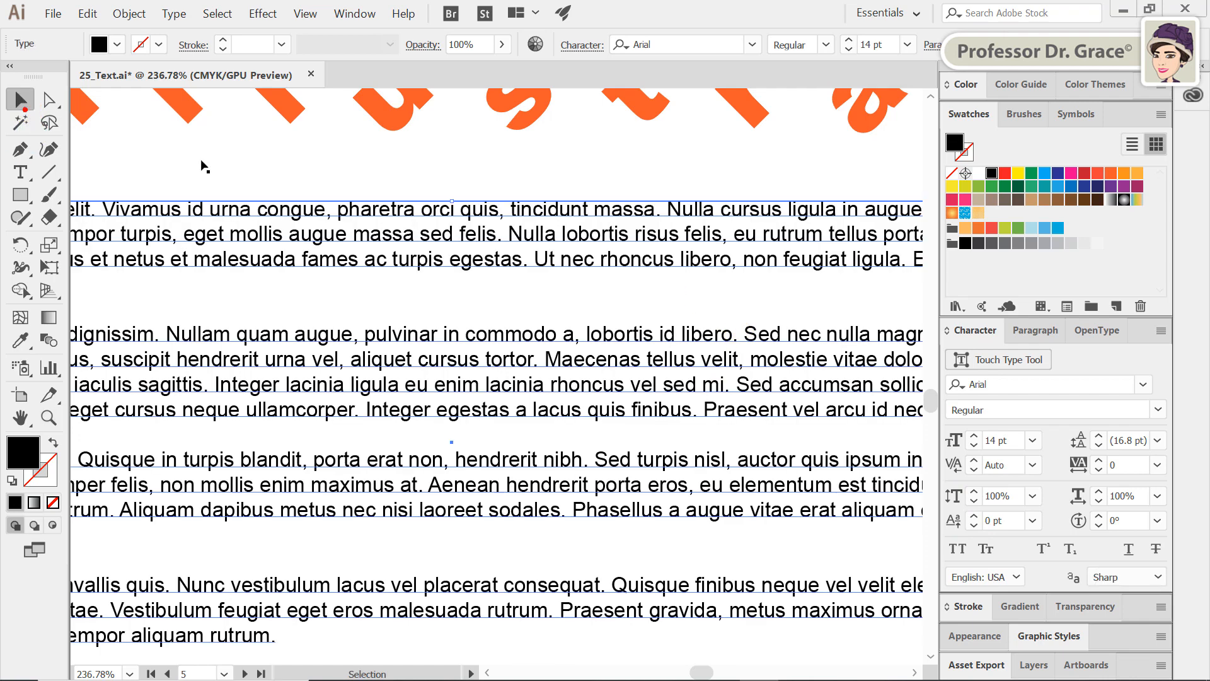
left_click(204, 167)
- Add a 1 directly after "lobortis." at the end of the first paragraph and select that character
key("space")
left_click_drag(680, 284, 221, 280)
left_click_drag(337, 297, 404, 299)
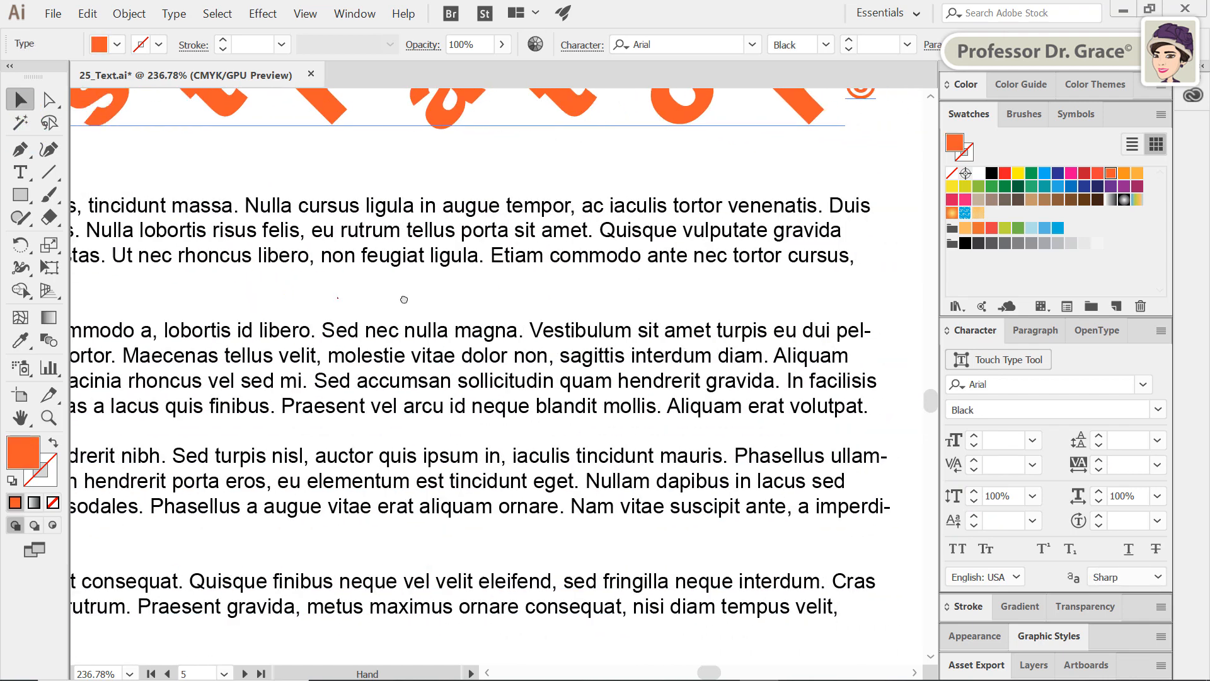
scroll(404, 299, "left", 10)
left_click(21, 170)
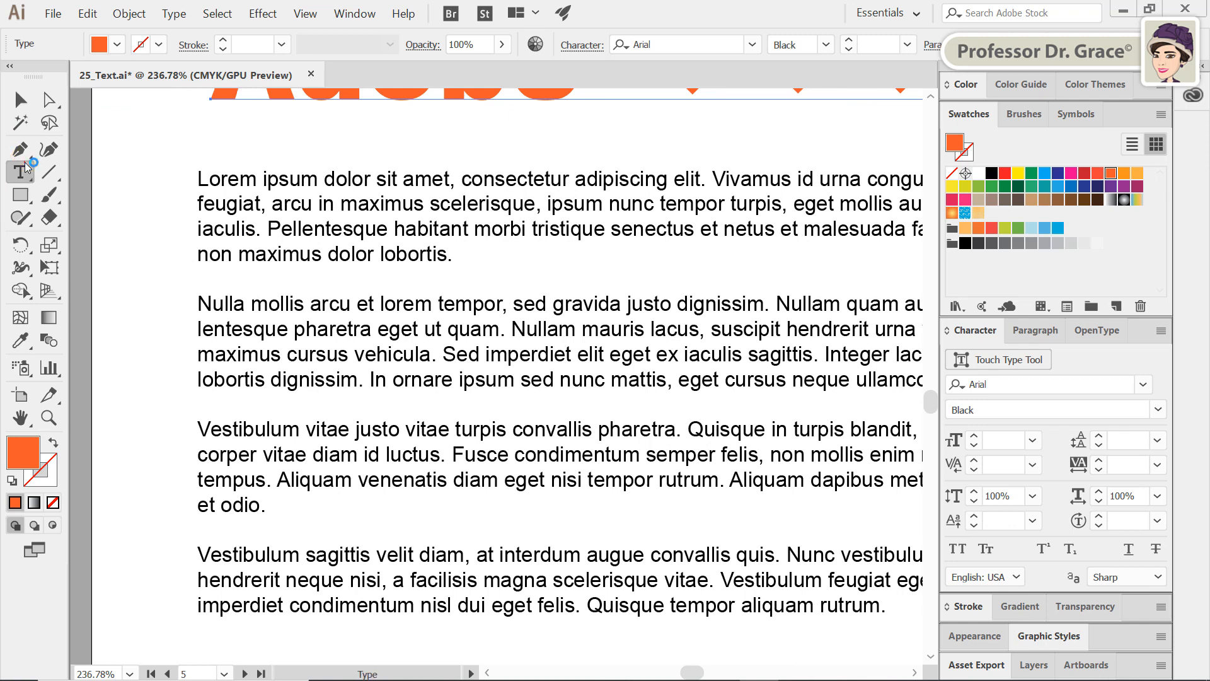
left_click(458, 257)
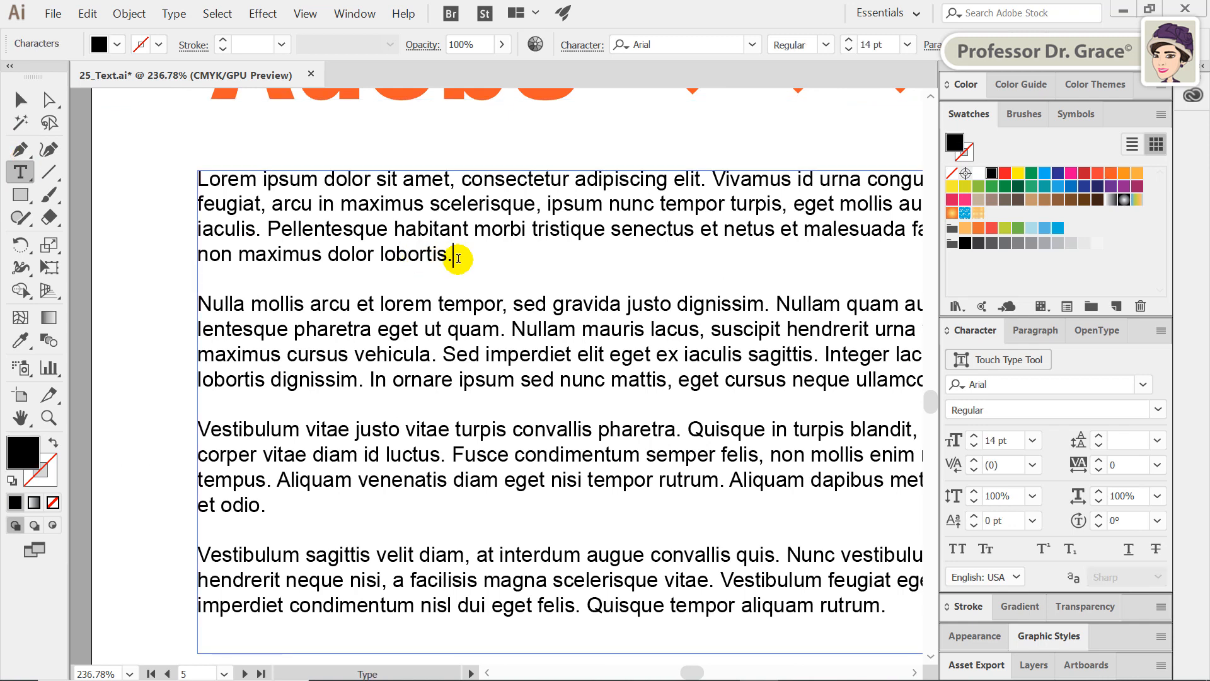
type("1")
key("shift+Left")
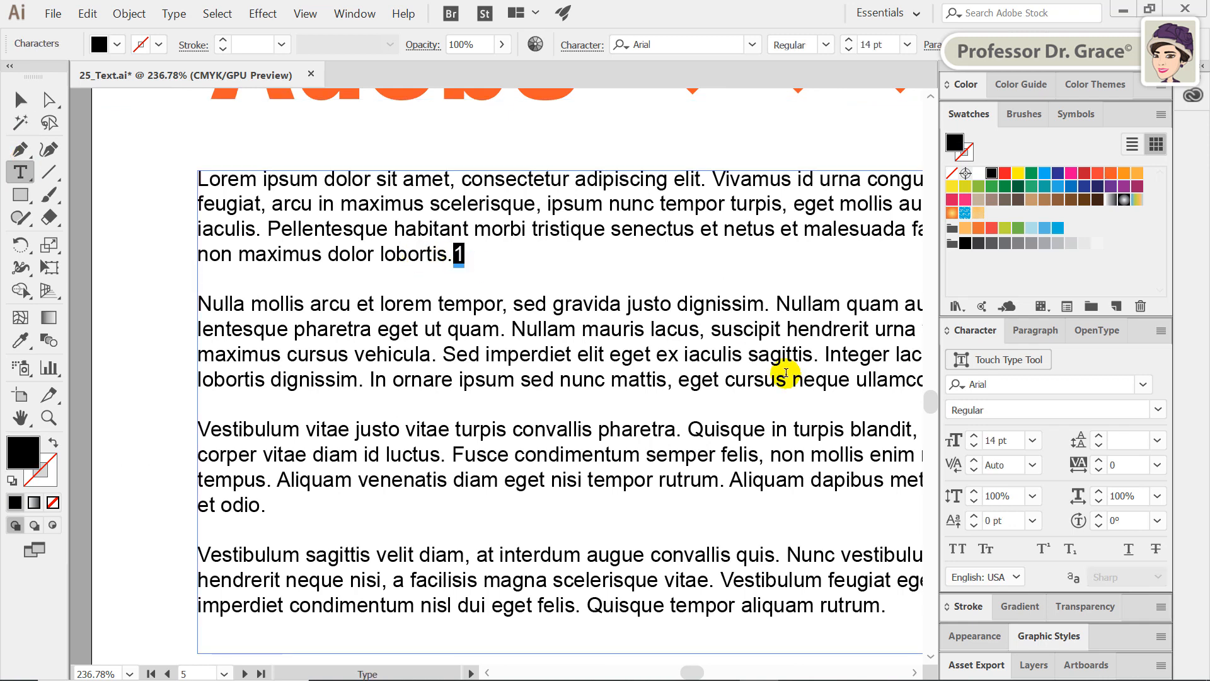
- Format the 1 as superscript, switch it to subscript, then remove the subscript and deselect the text
left_click(1044, 553)
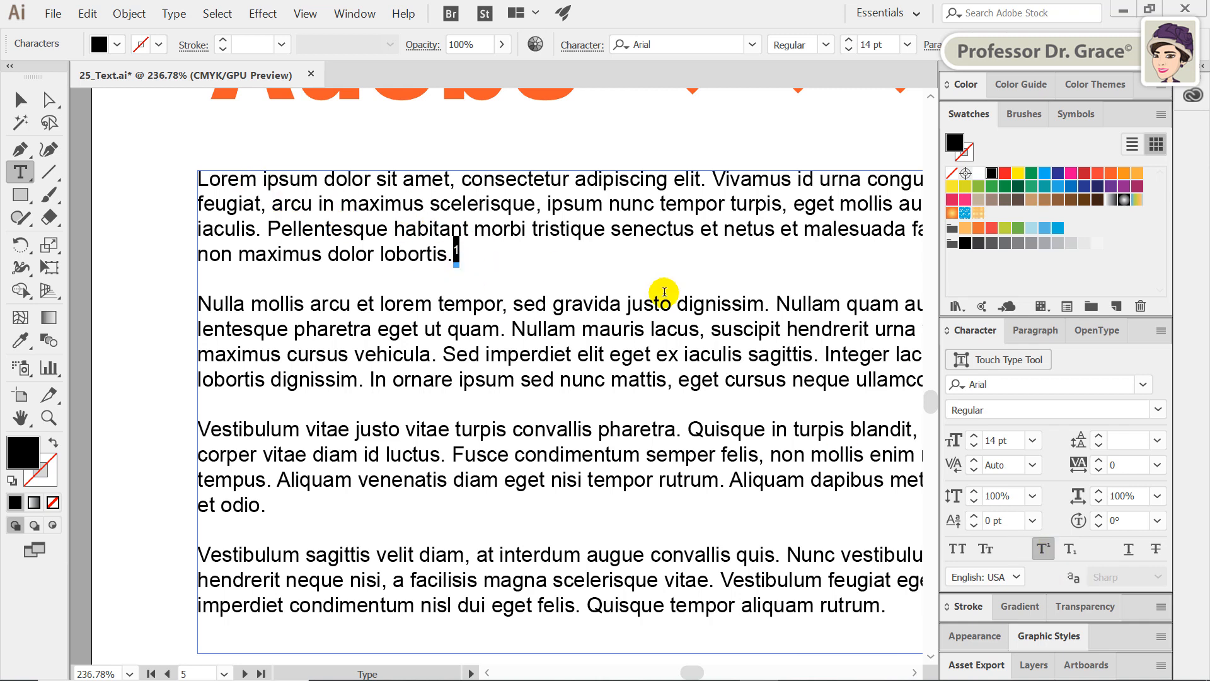
left_click(1079, 553)
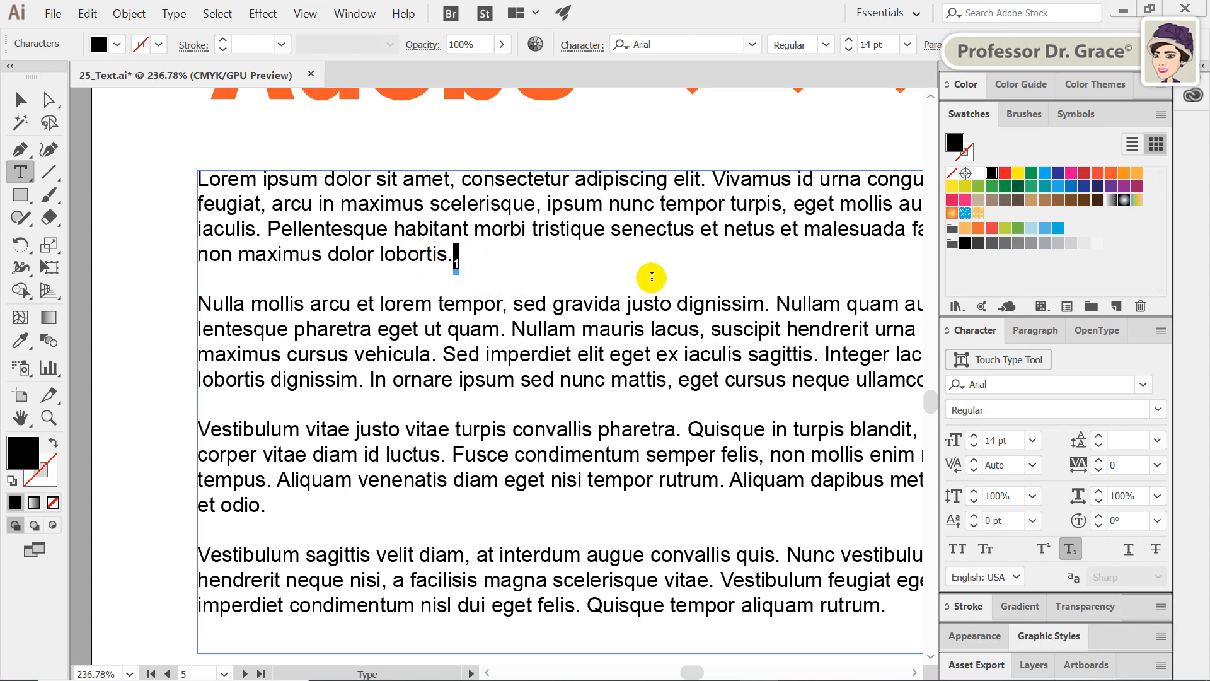
left_click(1071, 548)
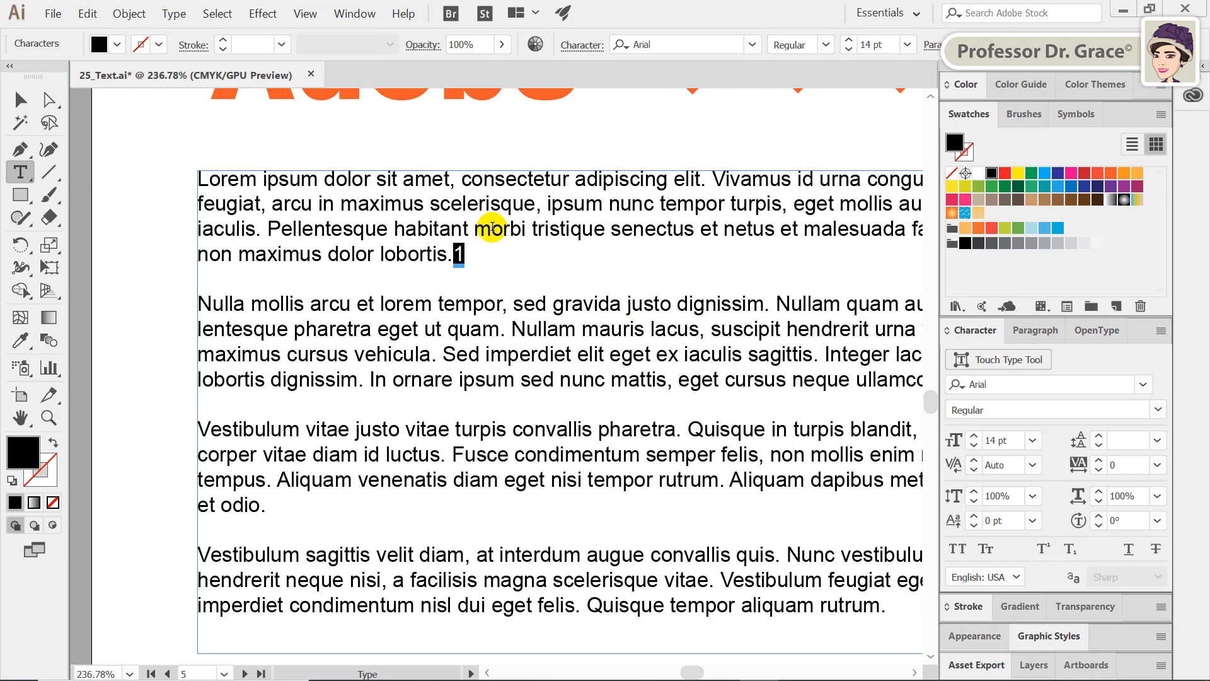
left_click(20, 99)
left_click(122, 144)
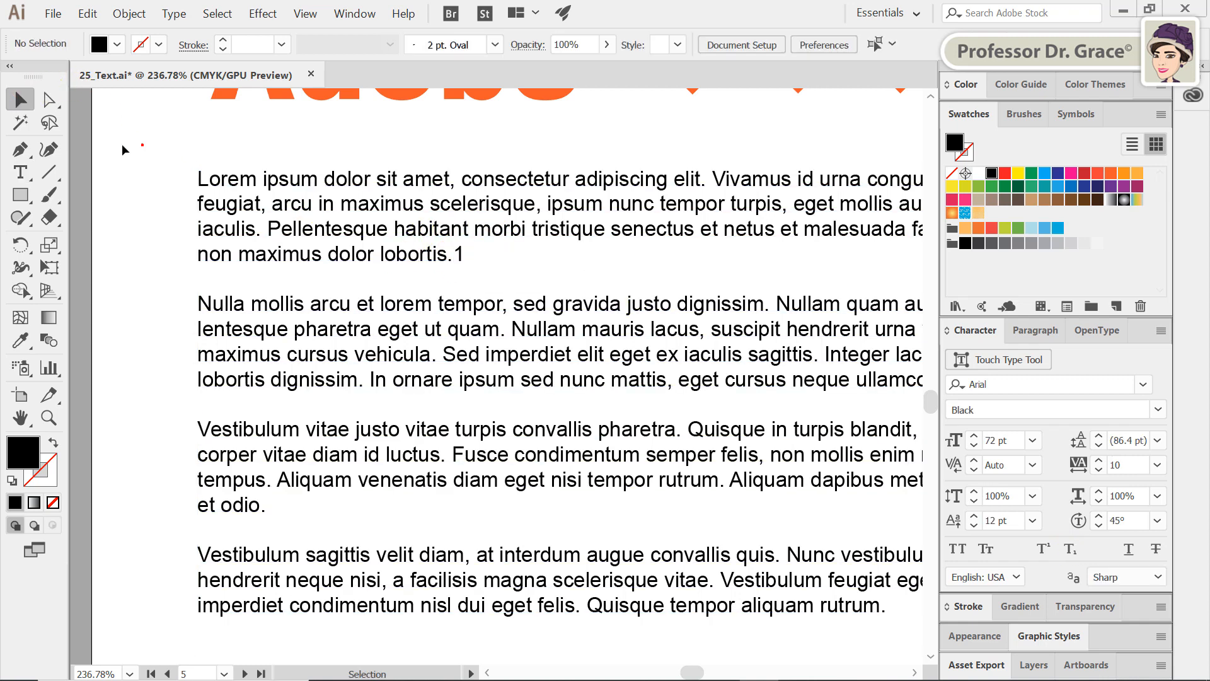
- Underline the second paragraph, starting with "Nulla mollis arcu", and remove the underline again
key("ctrl+0")
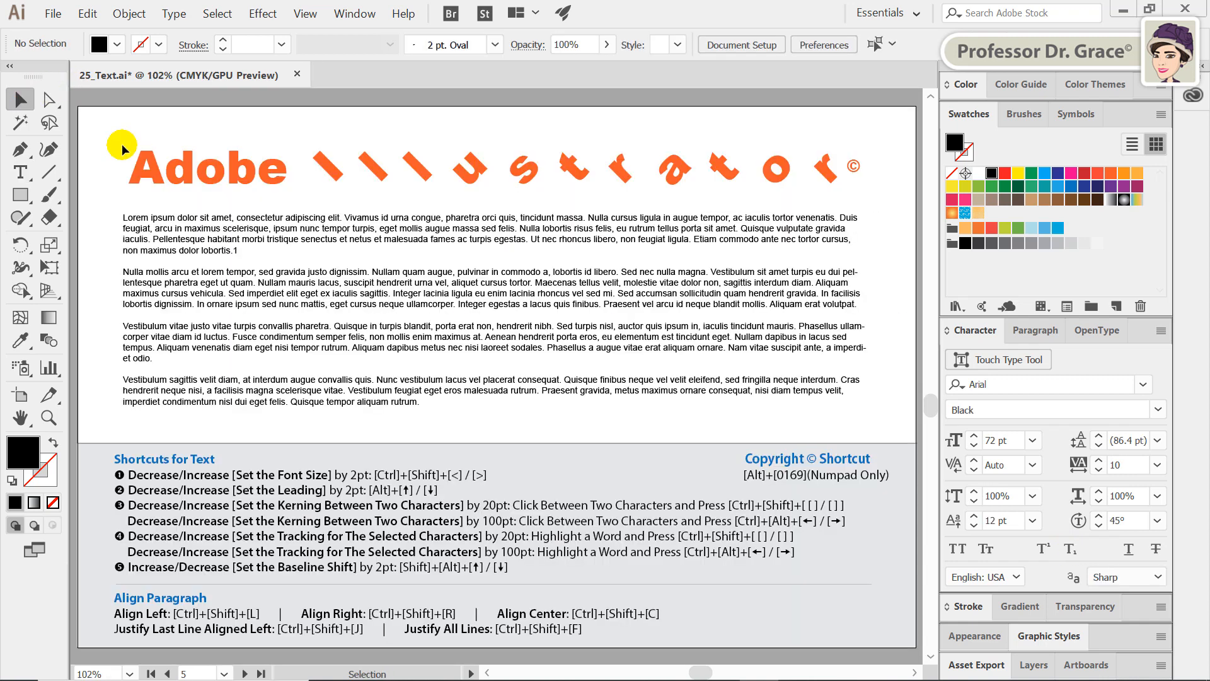
triple_click(273, 285)
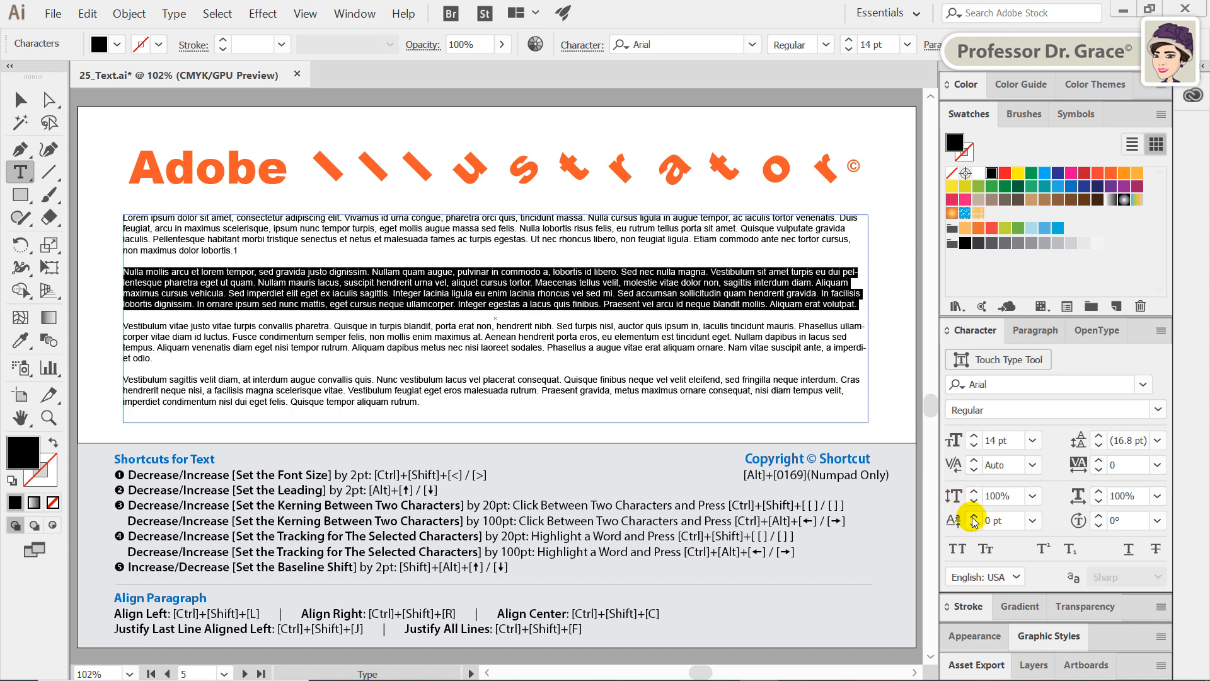
left_click(1129, 549)
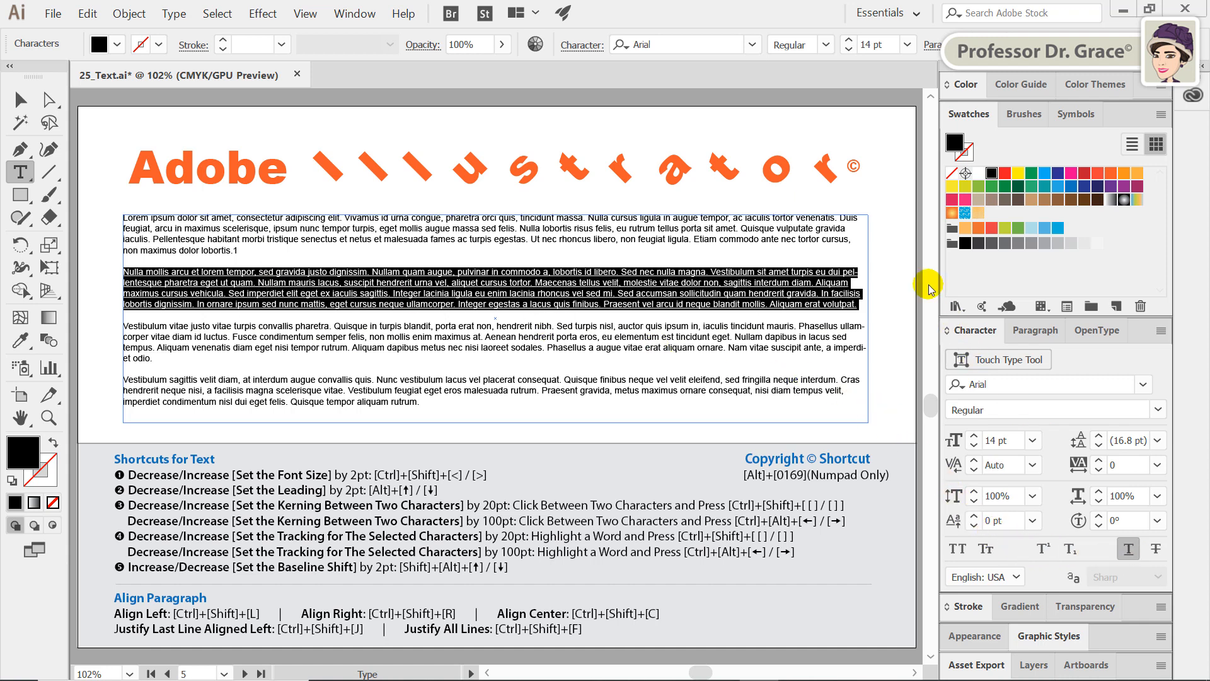
left_click(896, 286)
triple_click(759, 286)
left_click(1136, 549)
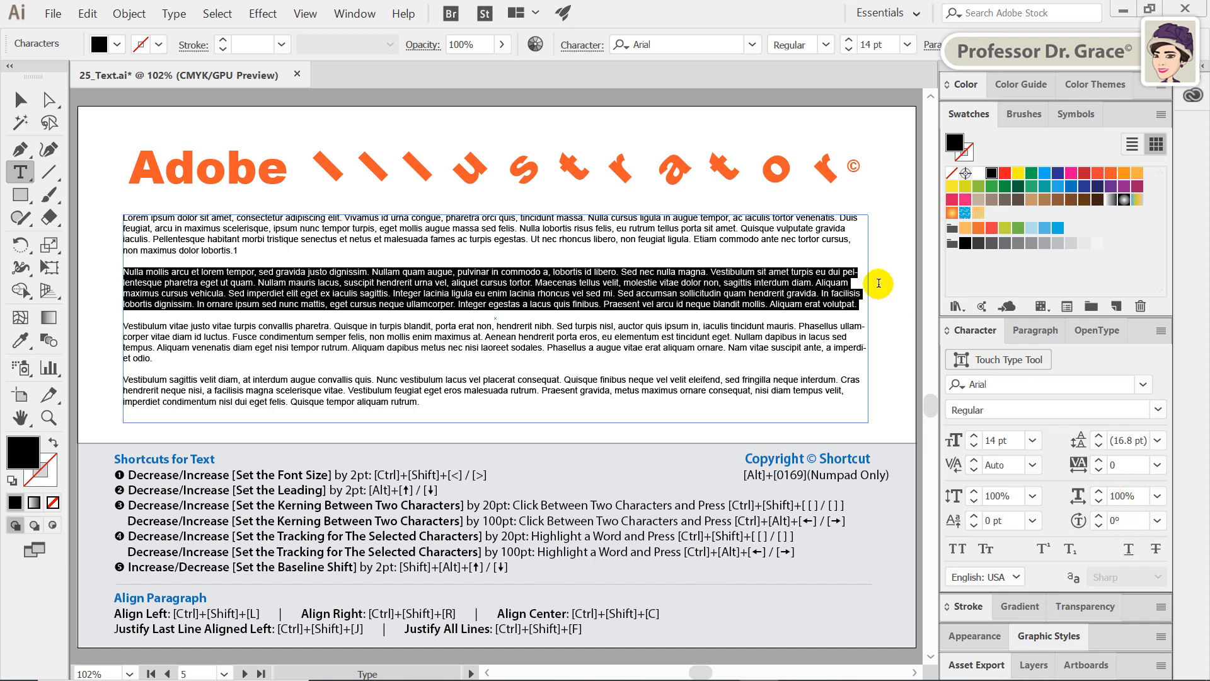
- Apply strikethrough to the second paragraph, remove it again and leave text editing
left_click(1151, 547)
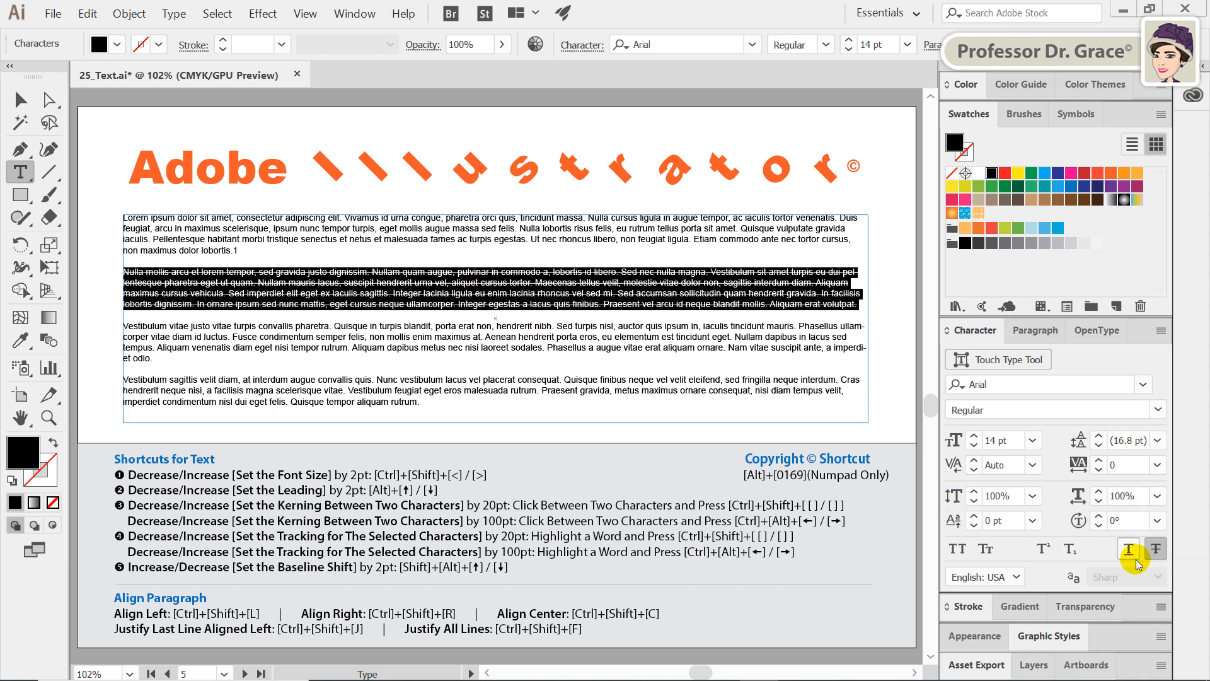
left_click(1157, 551)
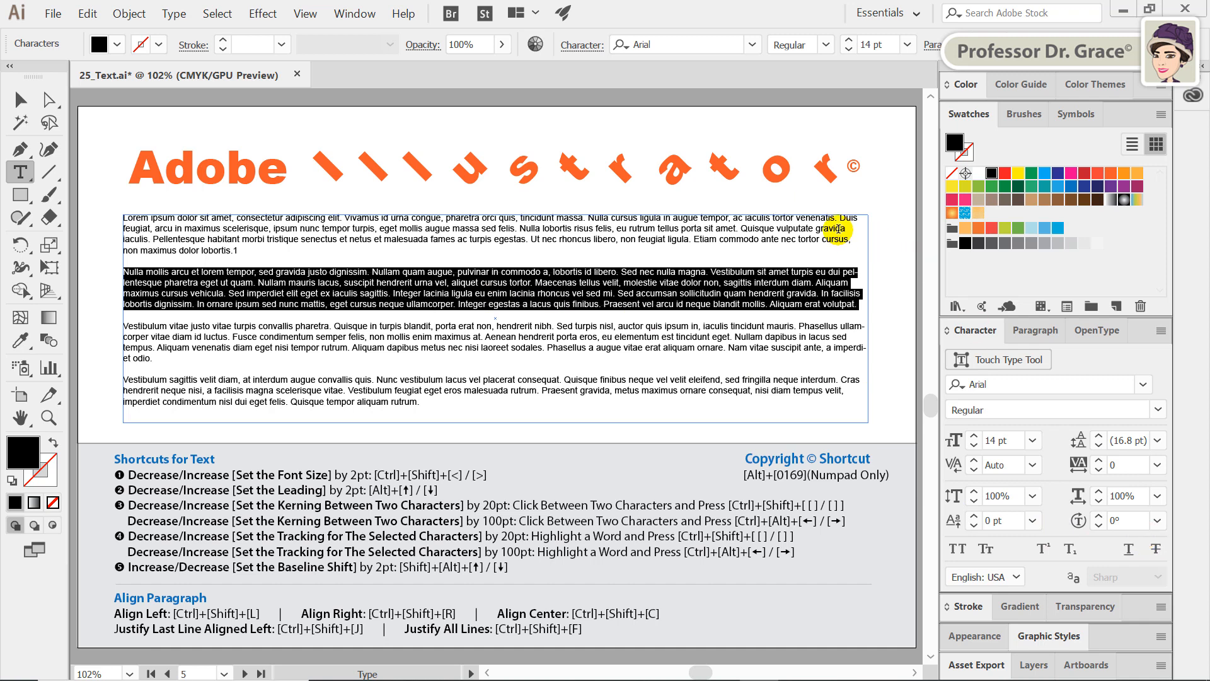
left_click(886, 262)
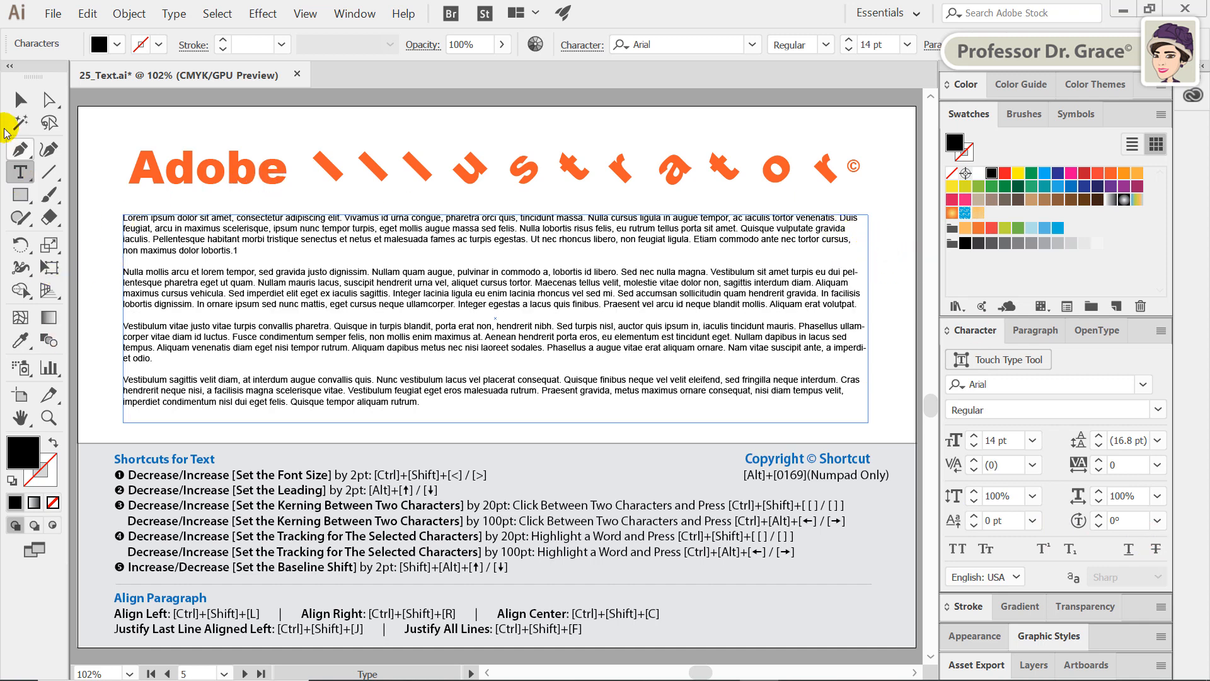
left_click(17, 100)
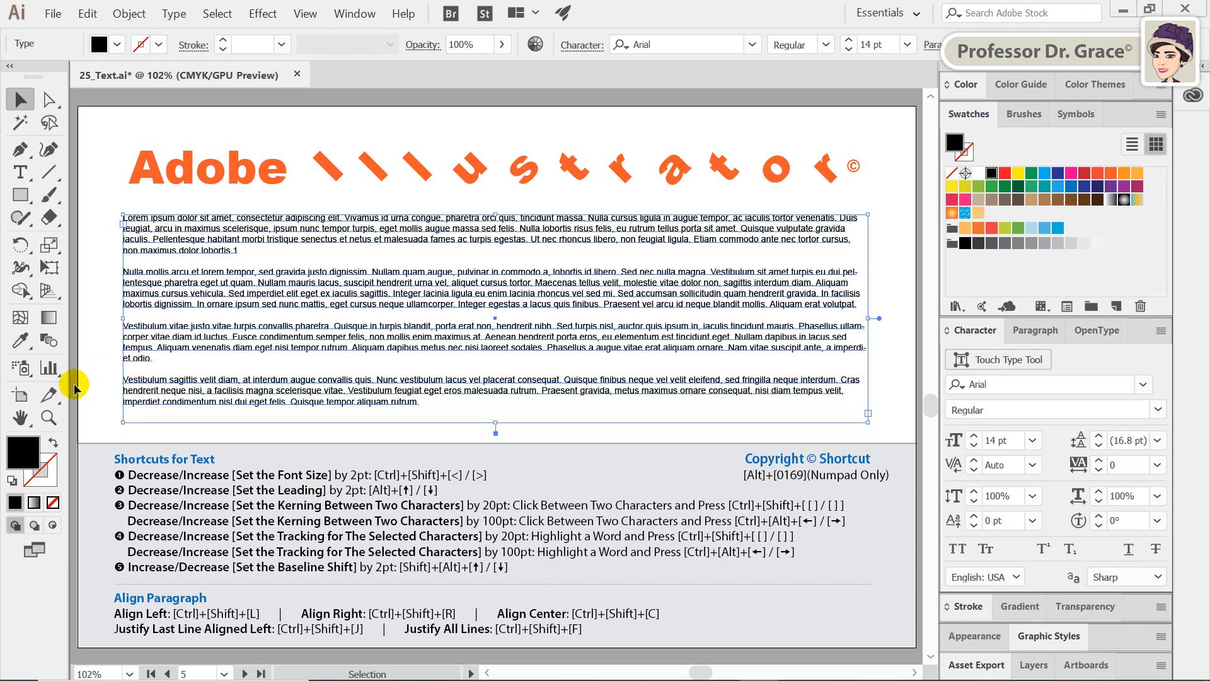
- Select the Adobe Illustrator title and set its anti-aliasing method to None, inspecting the letters "Ado" up close
left_click(49, 417)
left_click_drag(121, 141, 508, 276)
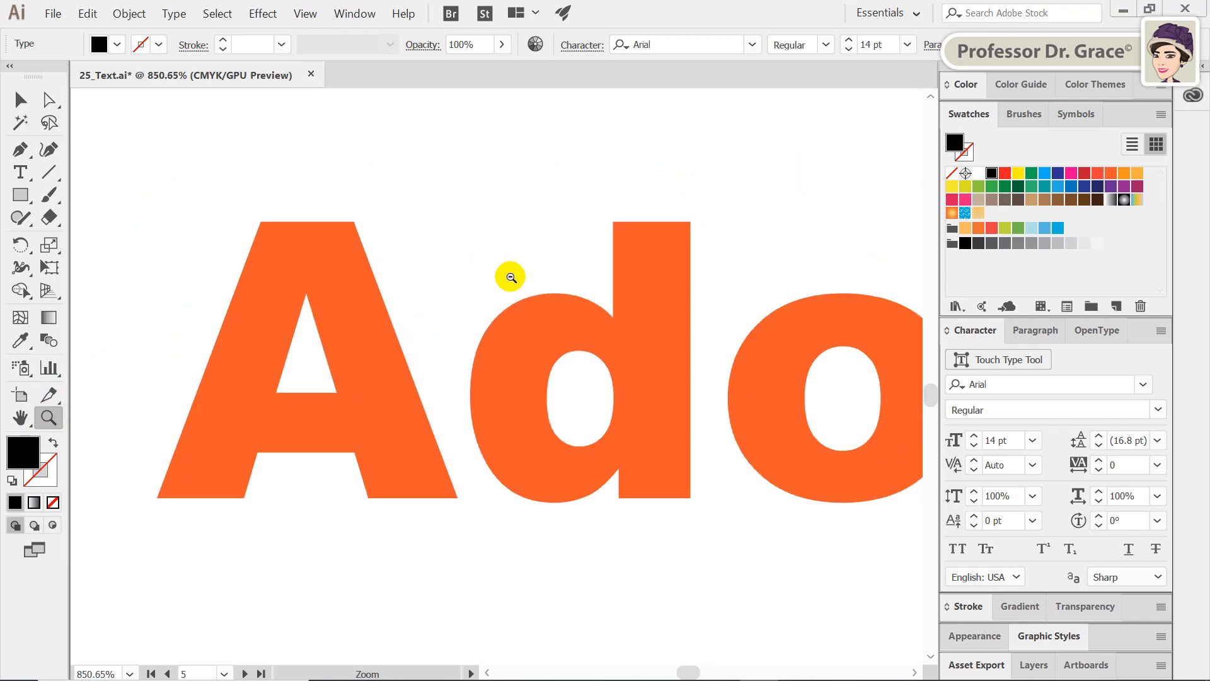
key("v")
left_click(347, 315)
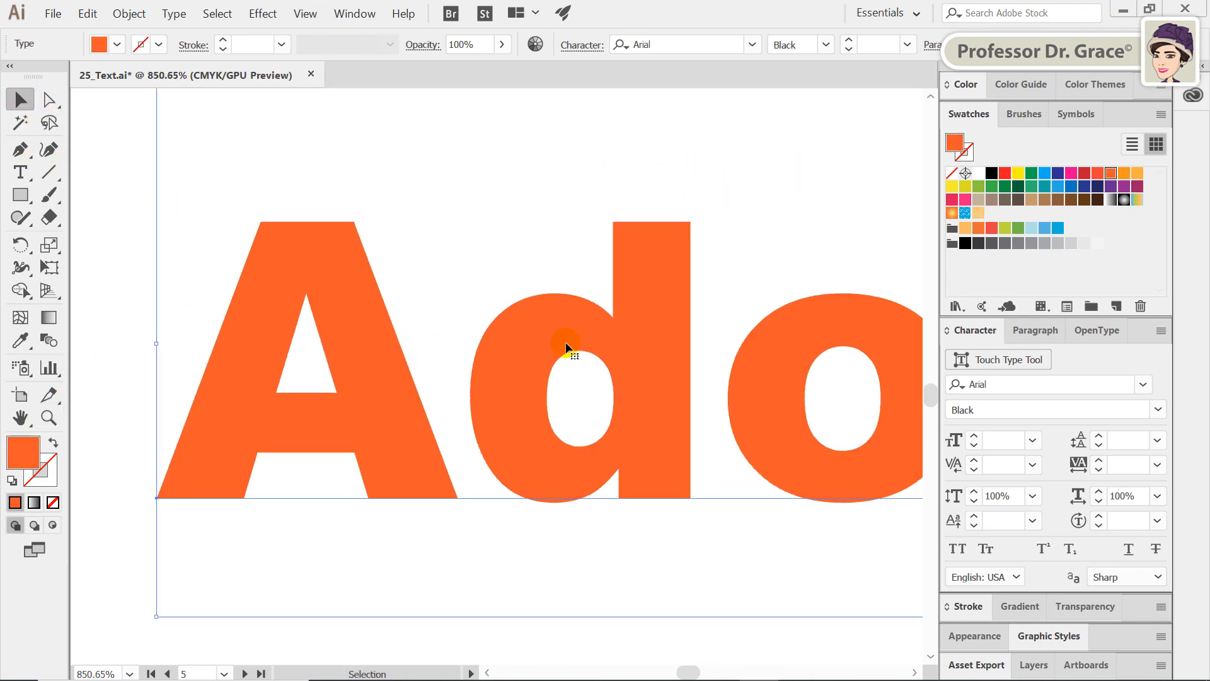
left_click_drag(668, 407, 589, 405)
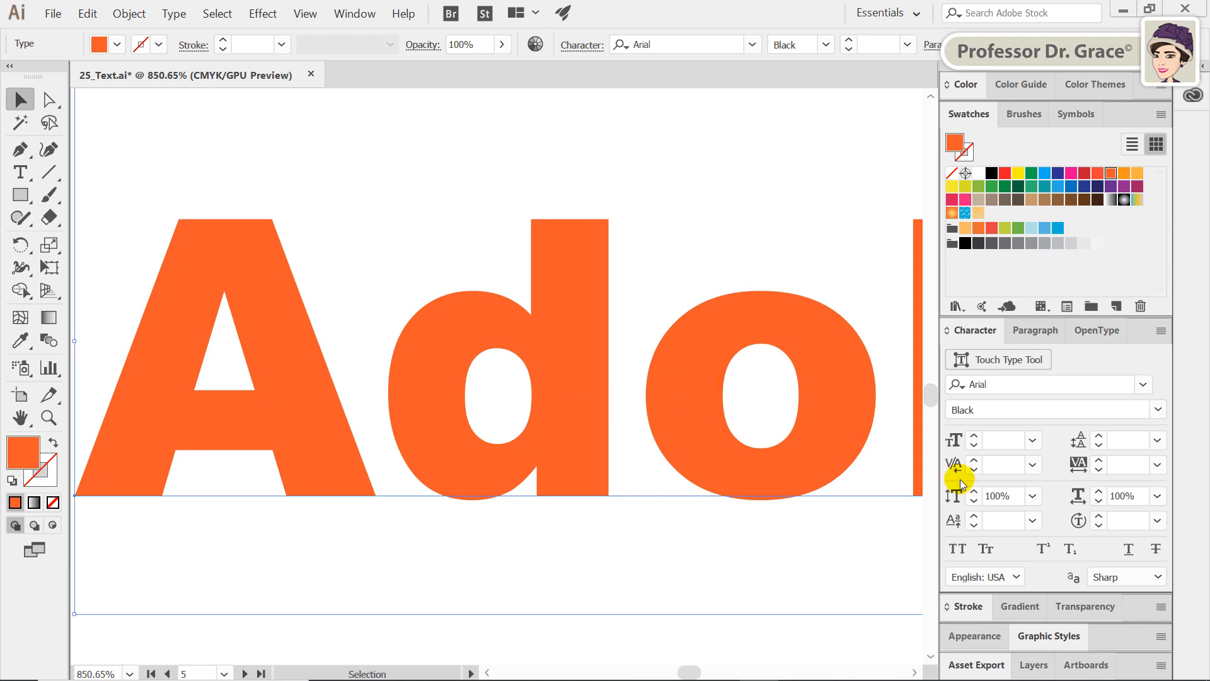
left_click(1163, 575)
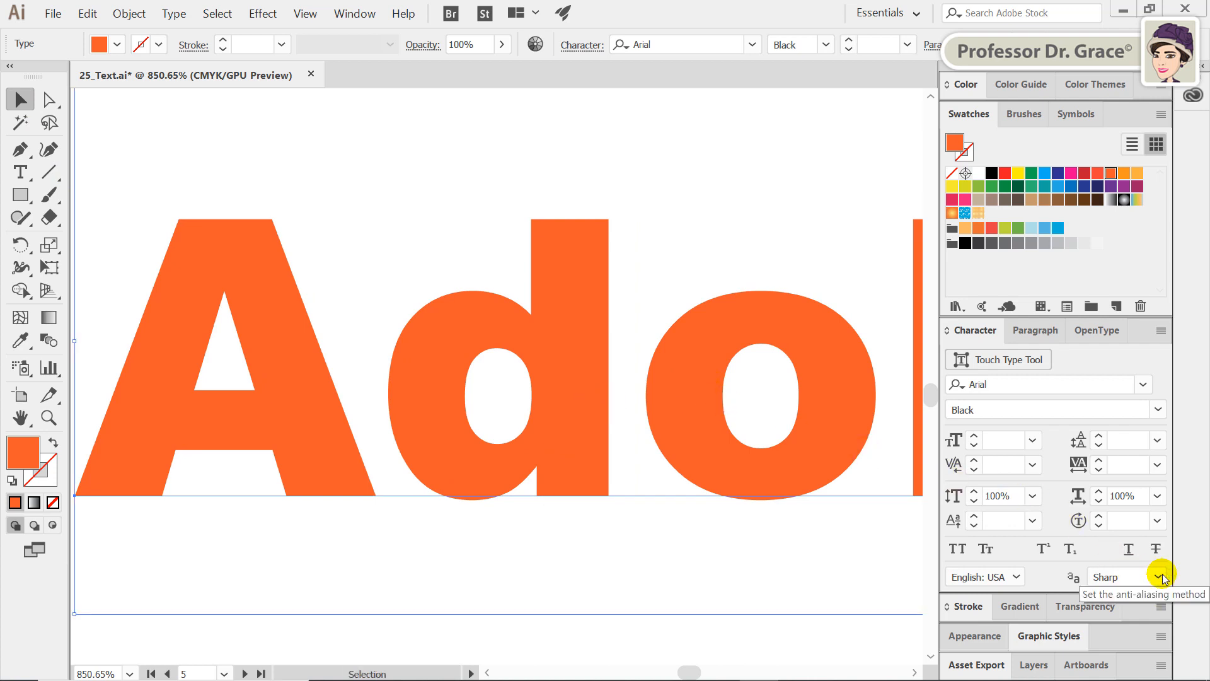
left_click(1162, 575)
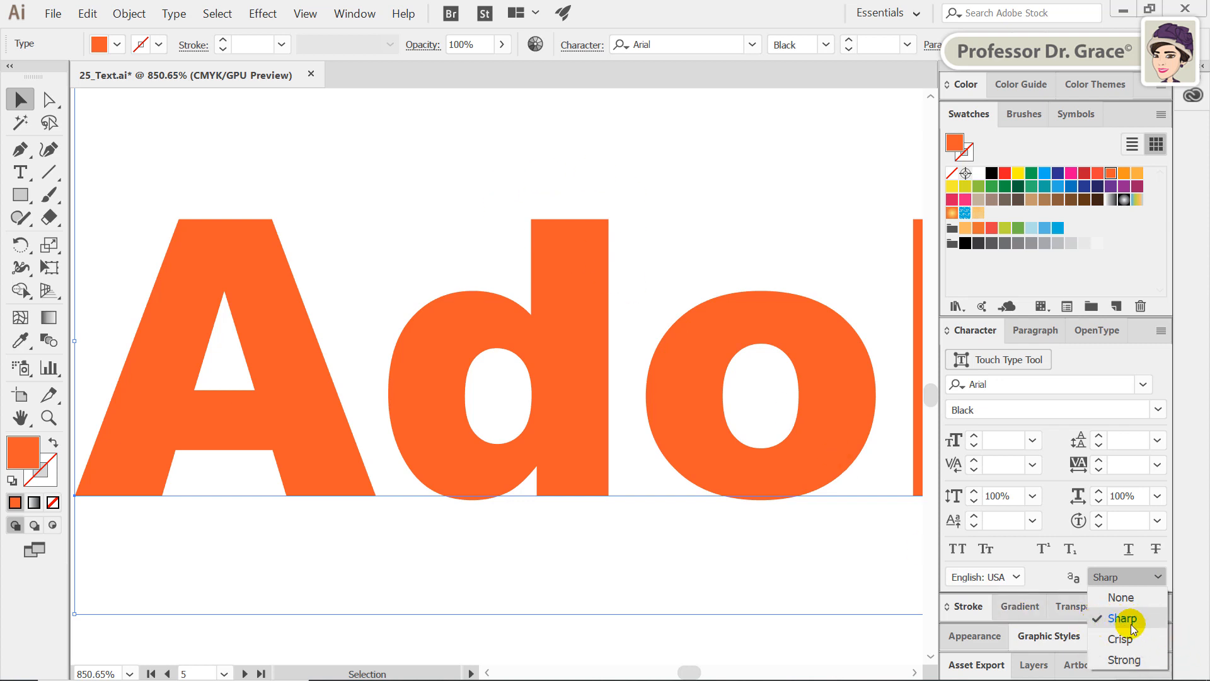
left_click(1132, 602)
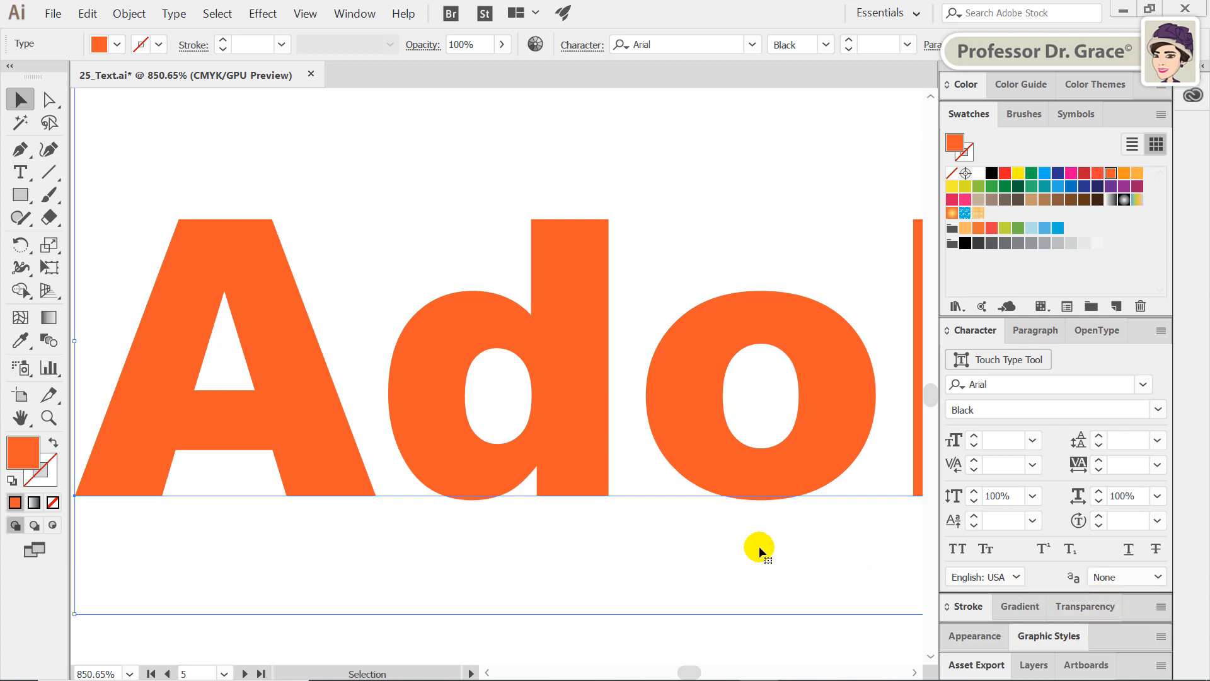
- Try the Crisp and Strong anti-aliasing methods on the title, restore Sharp and return to the full artboard view
left_click(1158, 576)
left_click(1158, 576)
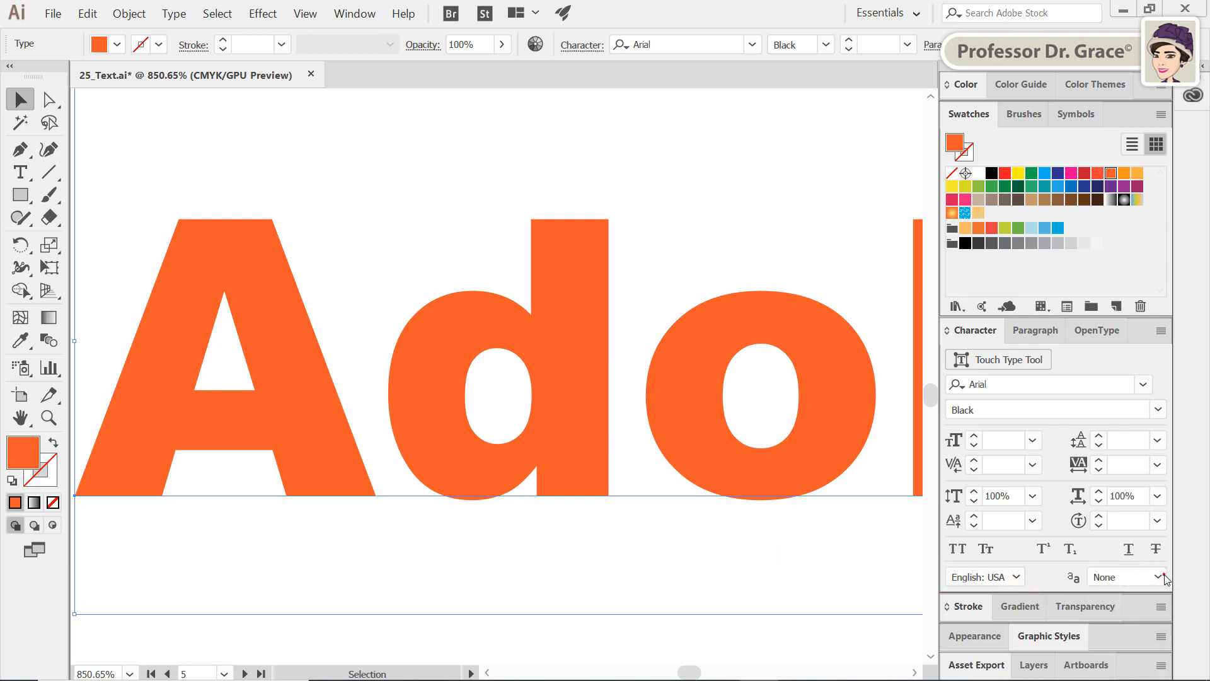
left_click(1159, 577)
left_click(1144, 633)
left_click(1158, 577)
left_click(1128, 660)
left_click(1156, 575)
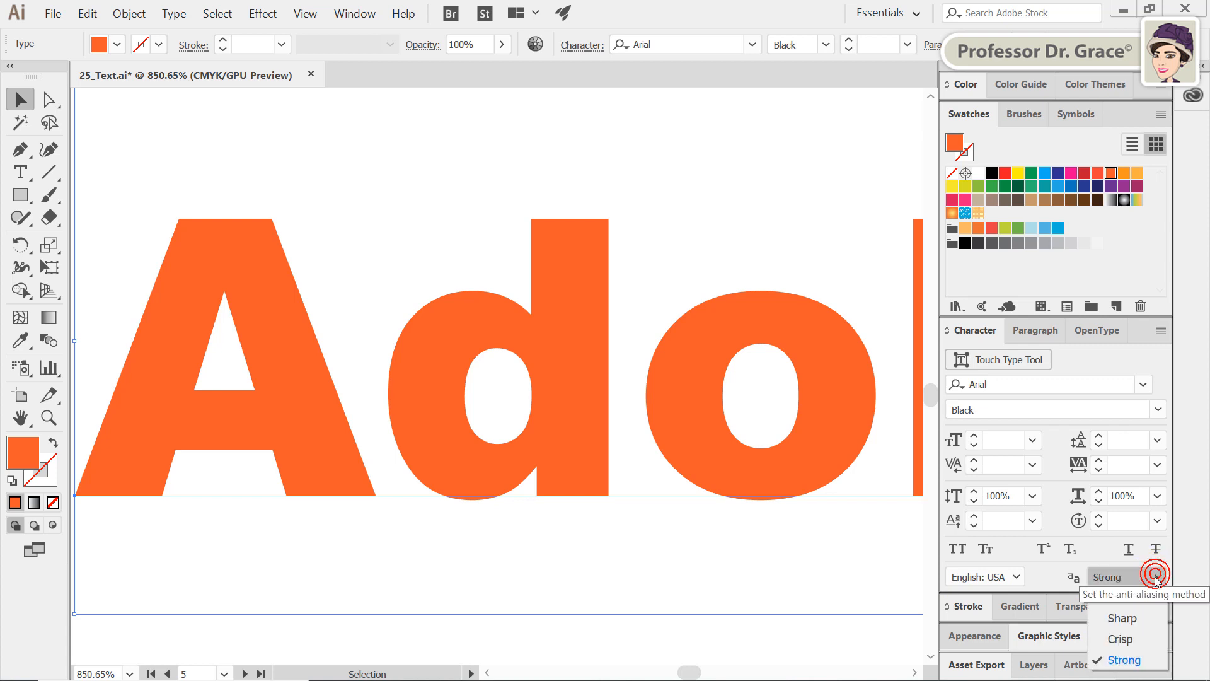
left_click(1144, 613)
left_click(764, 575)
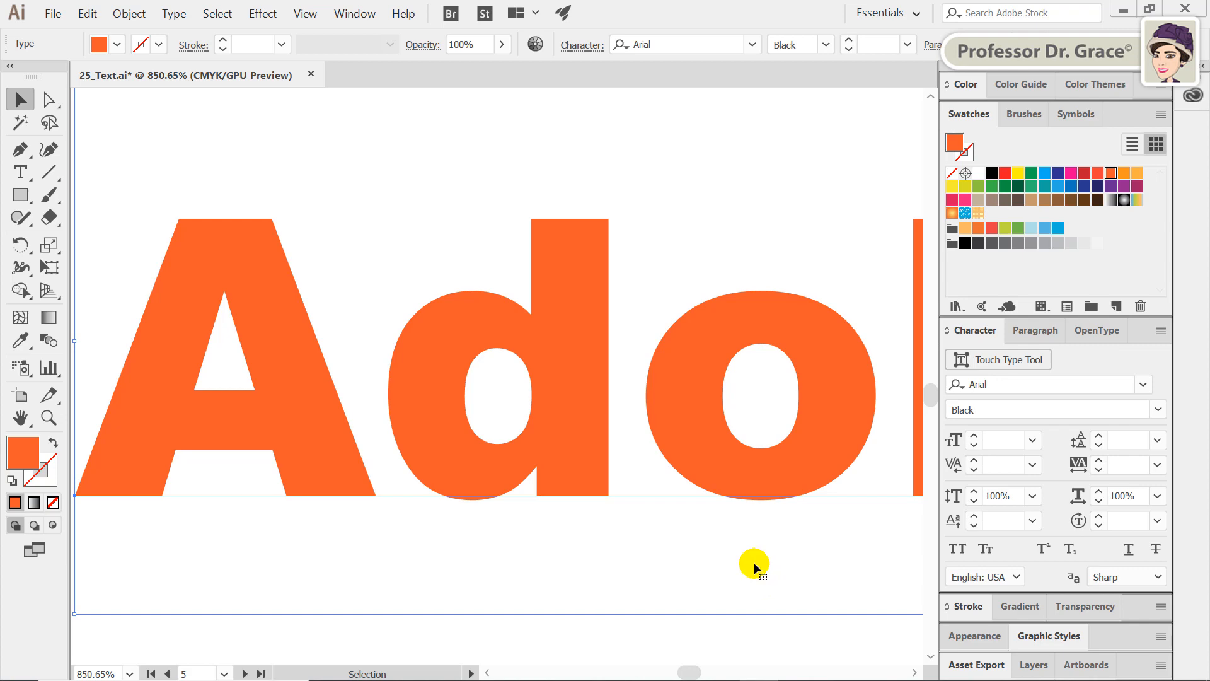
key("ctrl+0")
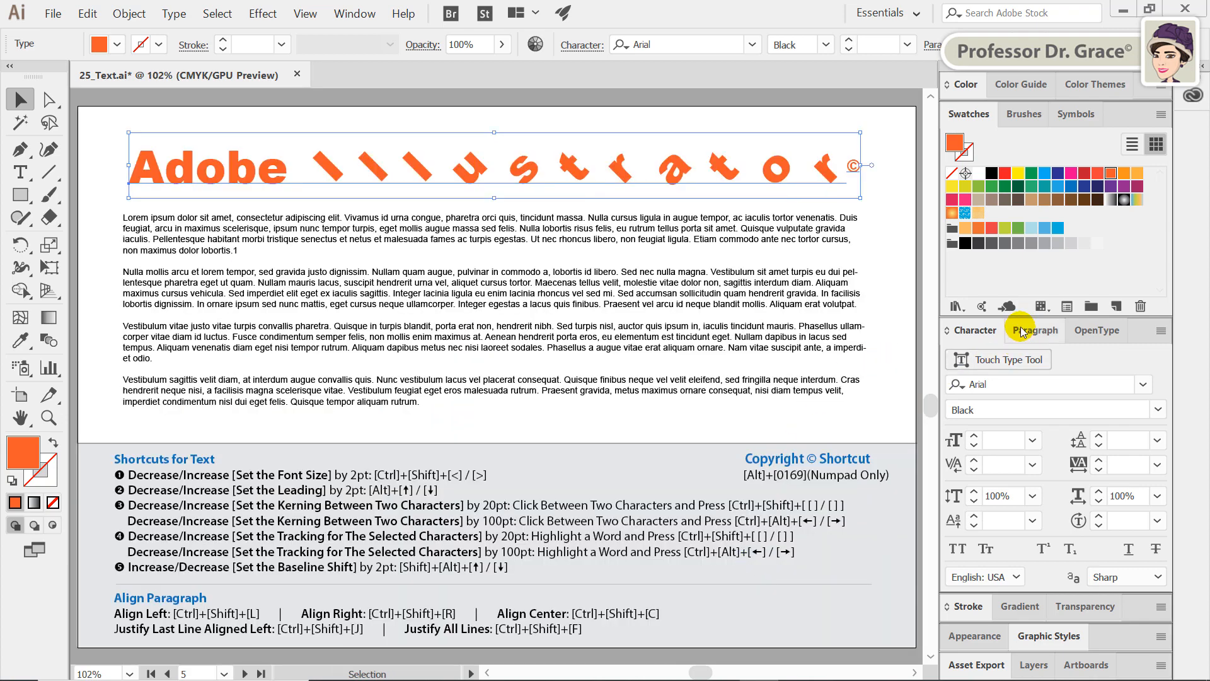
- Show the paragraph settings and select all the text in the Lorem Ipsum frame
left_click(1022, 330)
left_click(627, 300)
triple_click(627, 300)
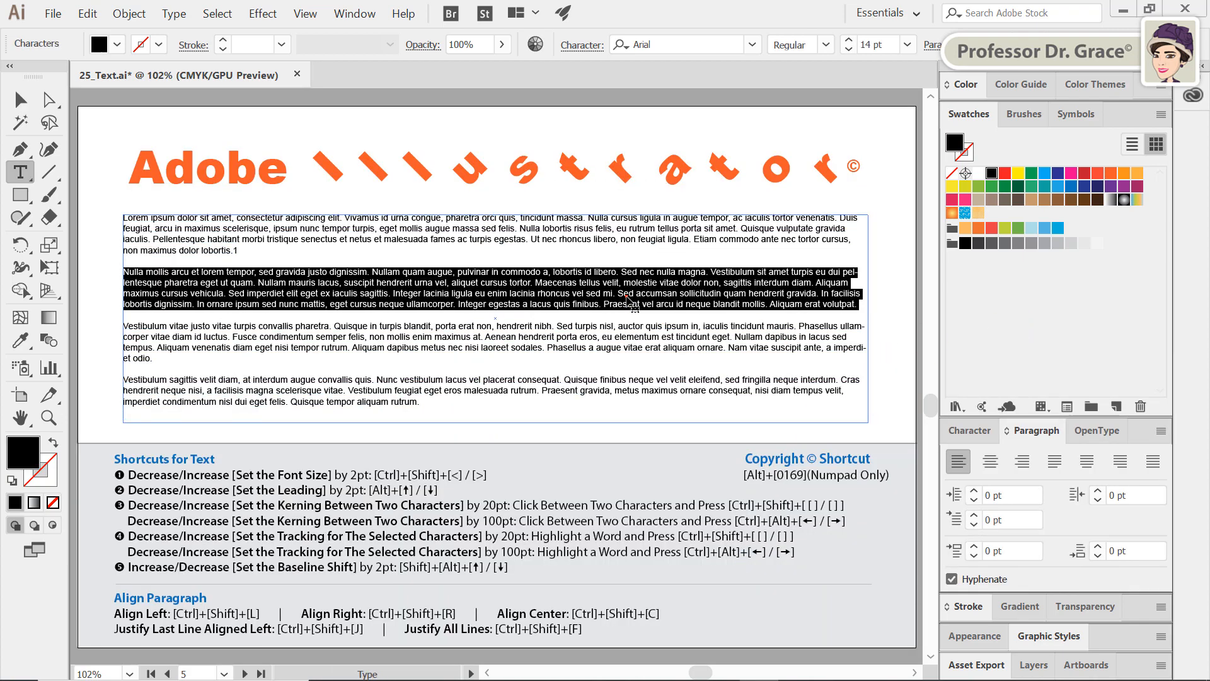
key("ctrl+a")
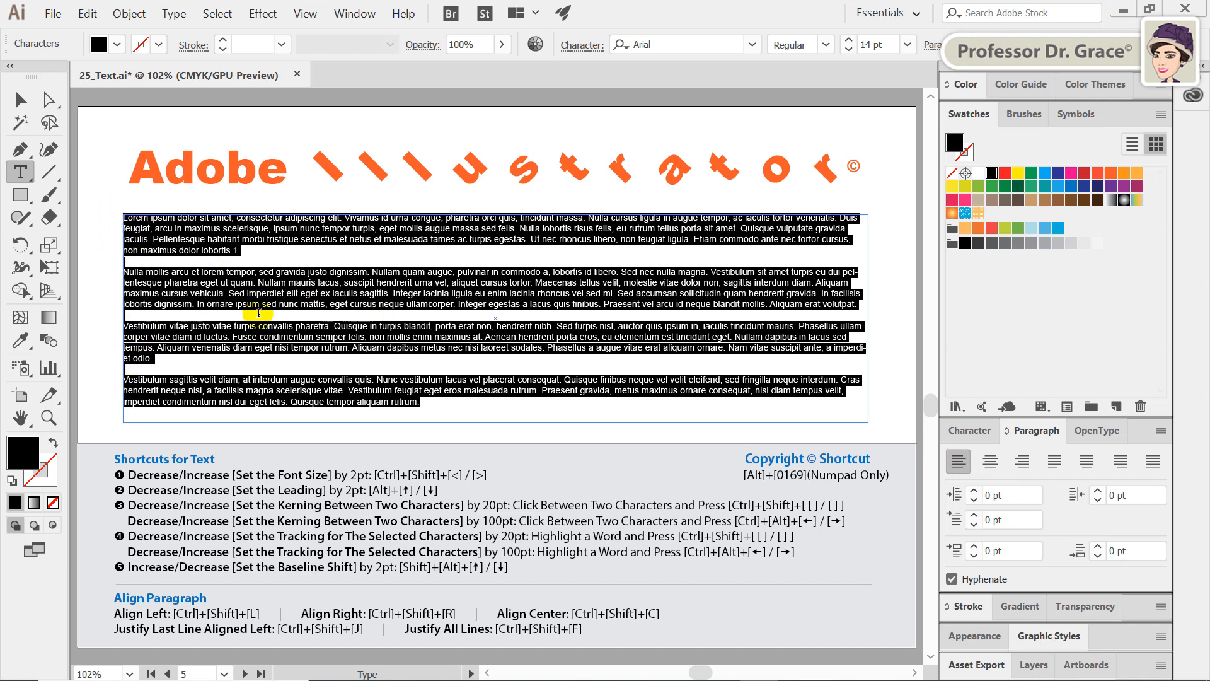
- Try center and right alignment on the selected paragraphs, followed by the justify options up to Justify all lines
left_click(989, 464)
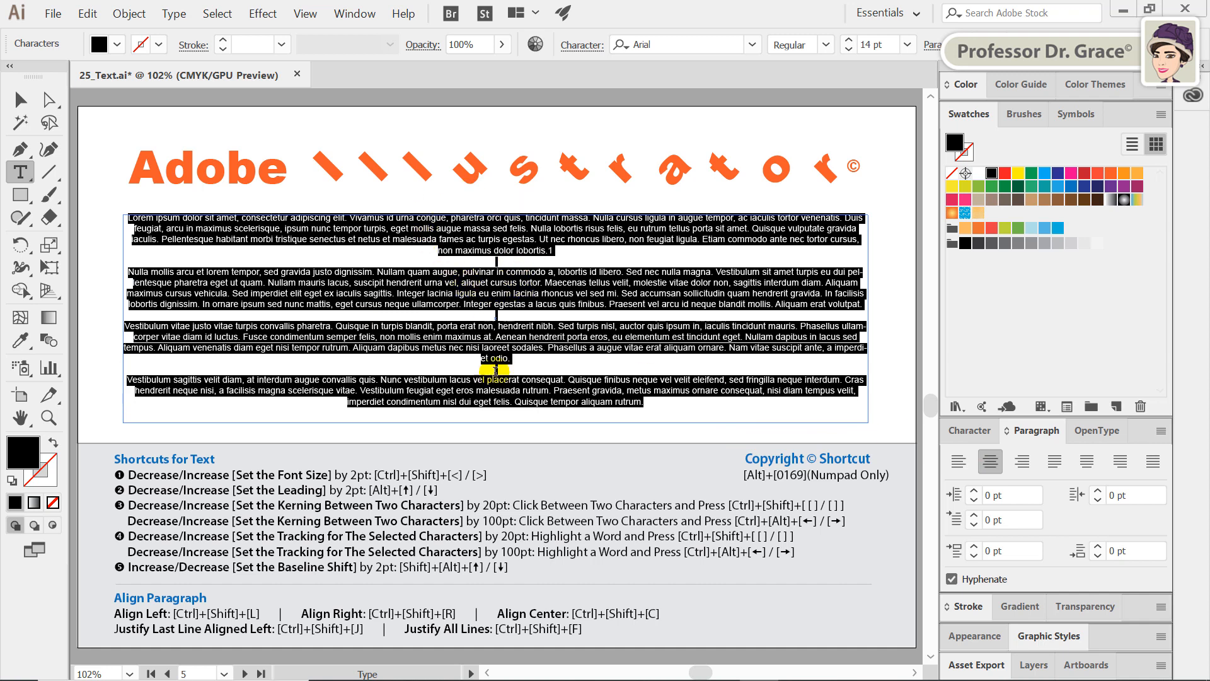
left_click(1022, 462)
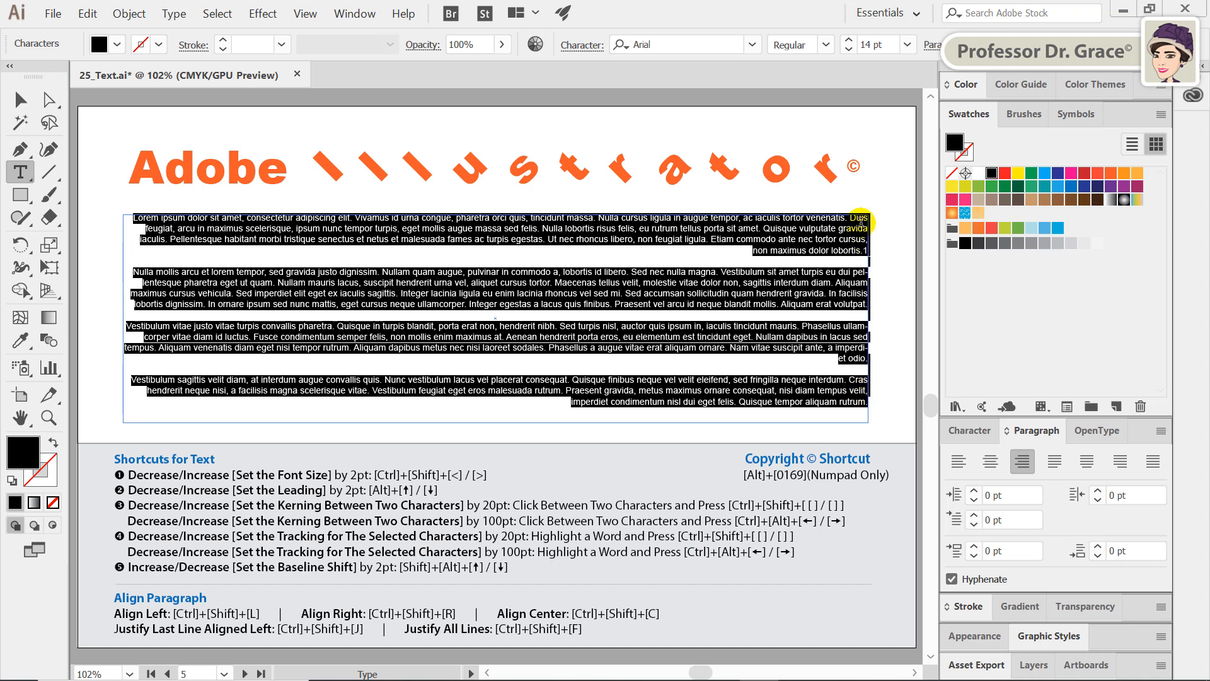
left_click(1051, 464)
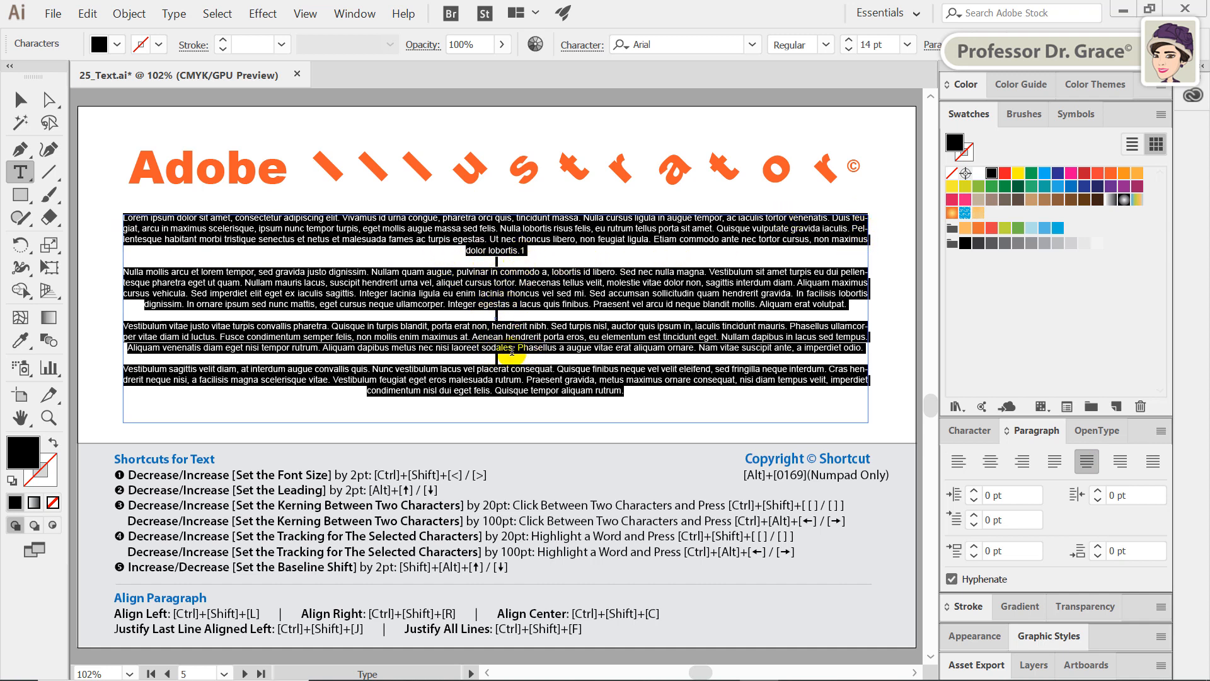
left_click(1115, 462)
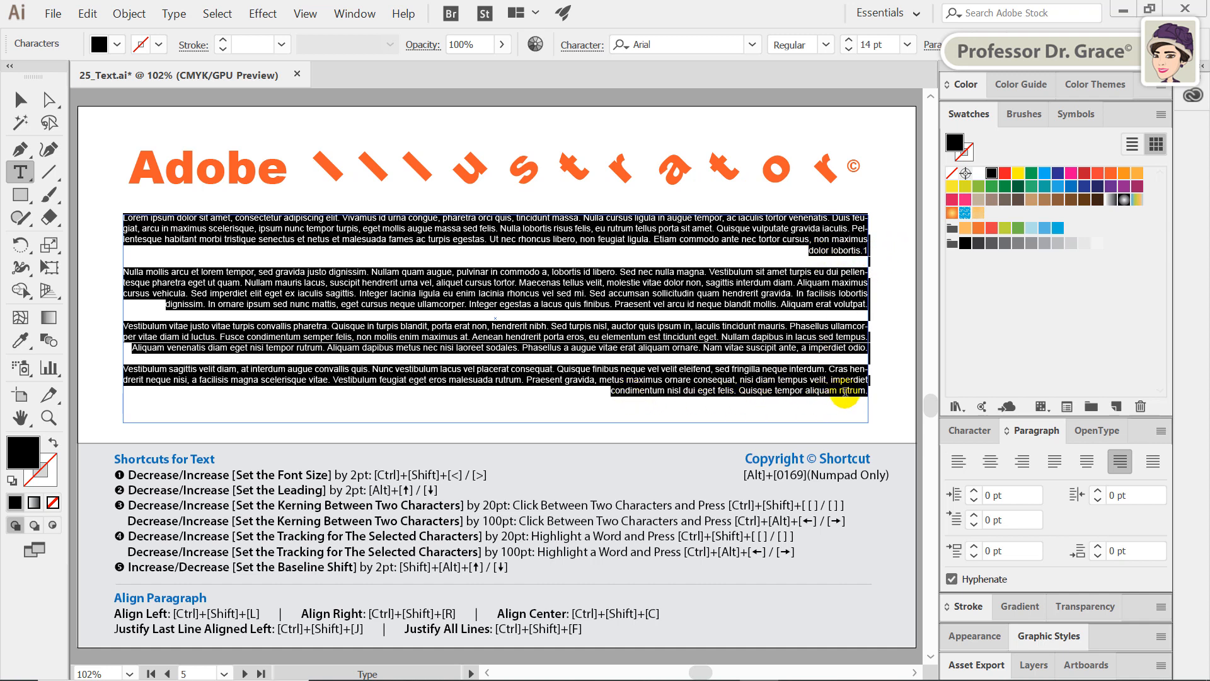
left_click(1155, 463)
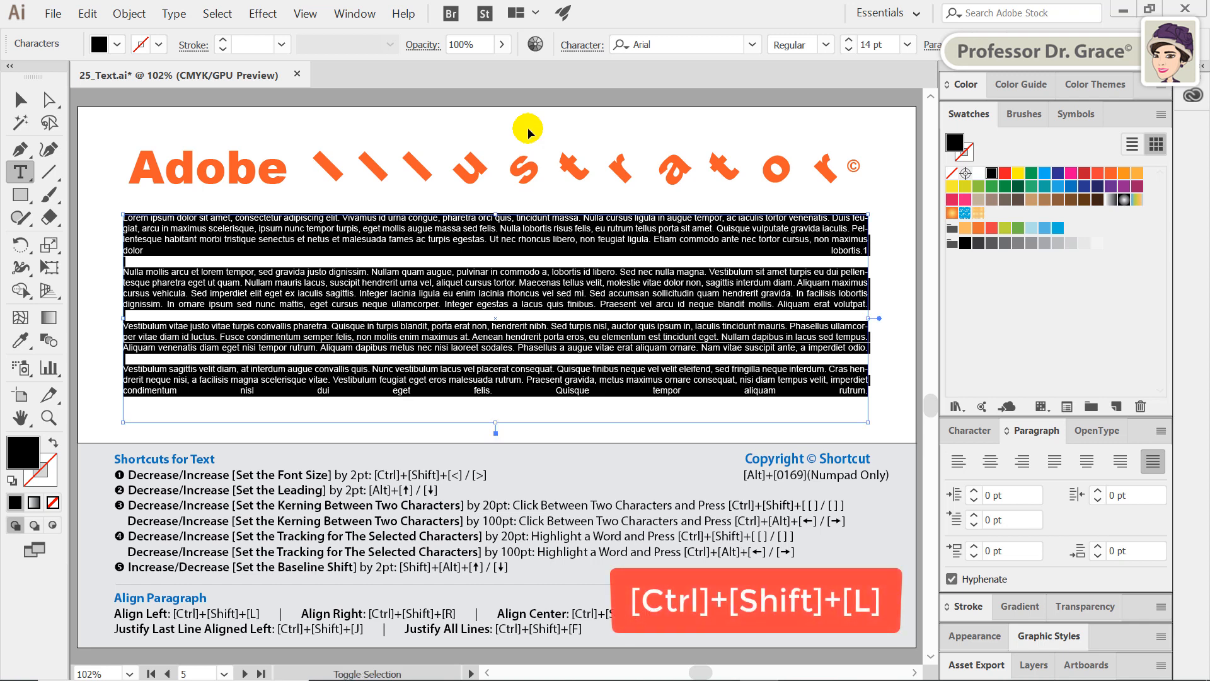
- Align the selected Lorem Ipsum text left, center and right in turn, and justify all of its lines
key("ctrl+shift+l")
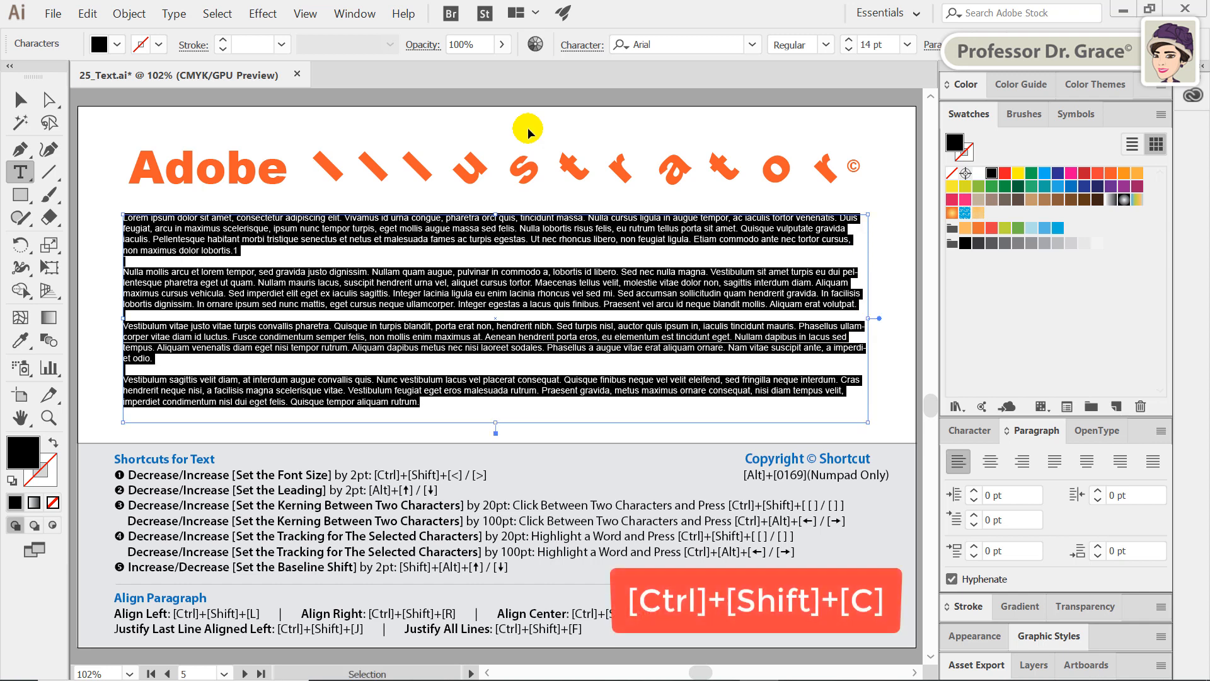
key("ctrl+shift+c")
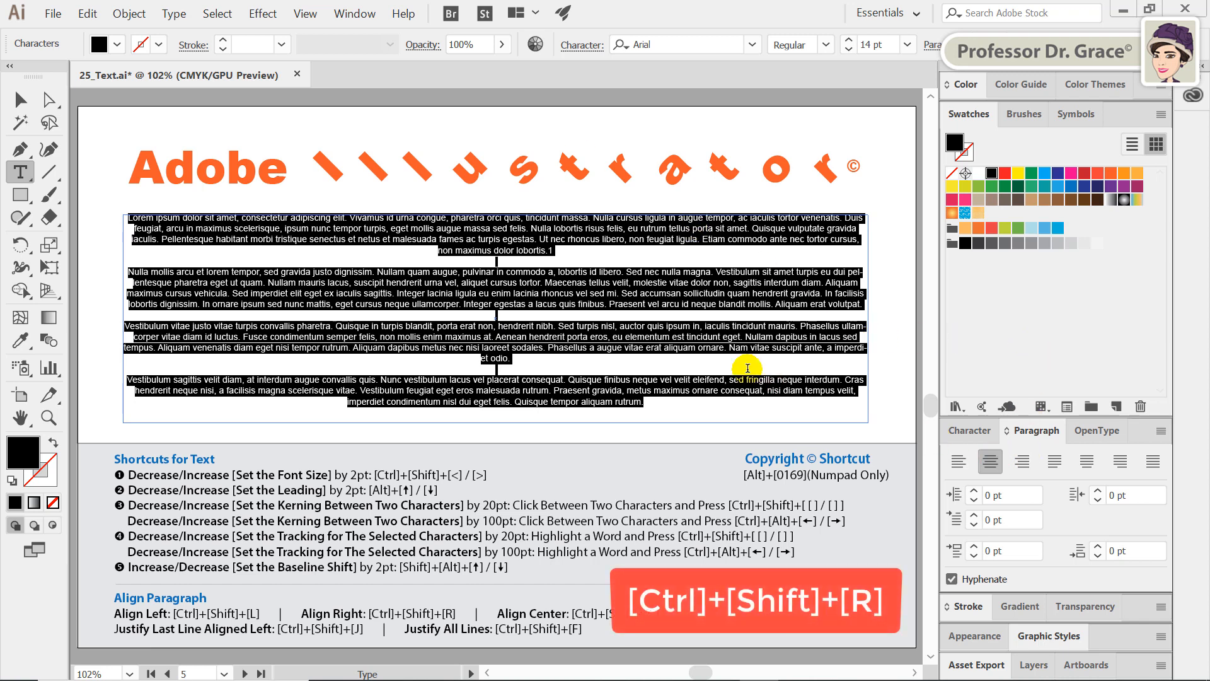
key("ctrl")
key("ctrl+shift+r")
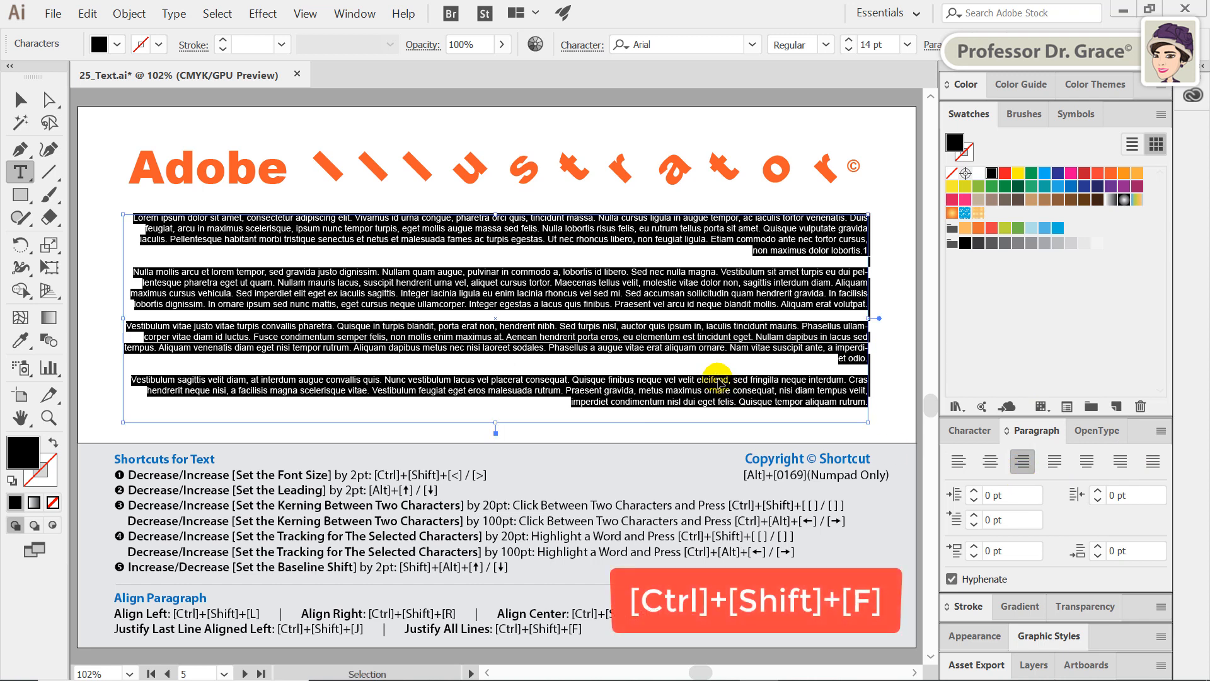
key("ctrl+shift+f")
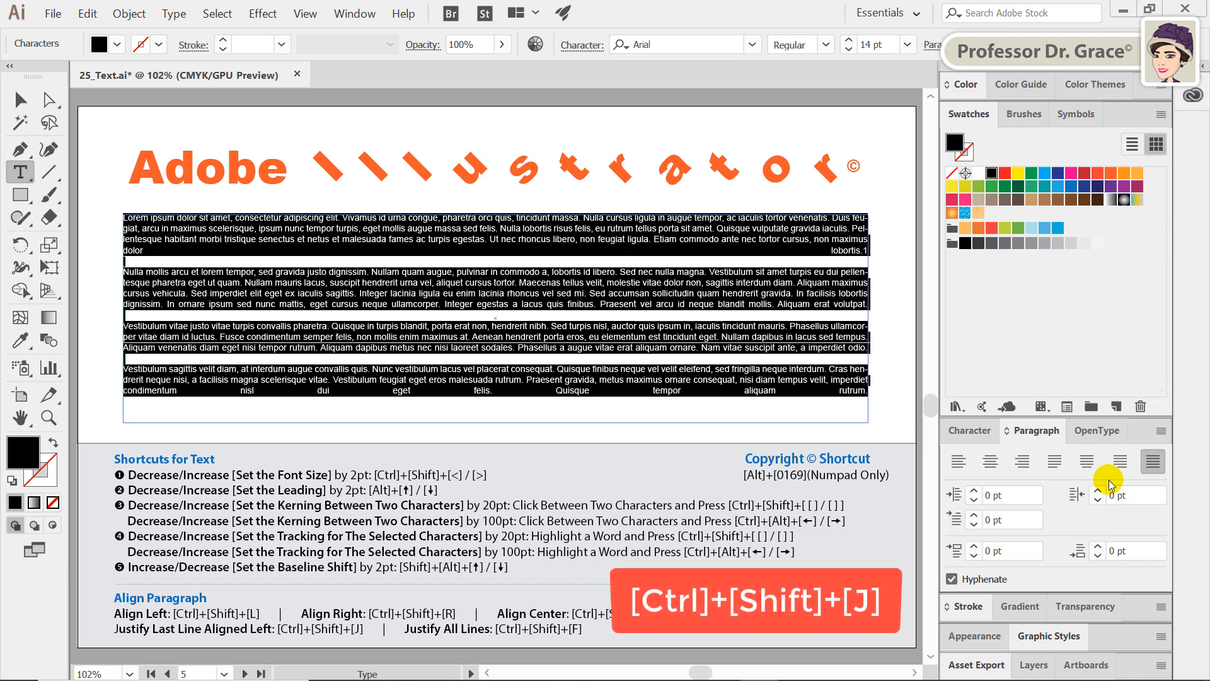
- Justify the Lorem Ipsum paragraphs with the last line aligned left and leave text editing with the frame selected
key("ctrl+shift+j")
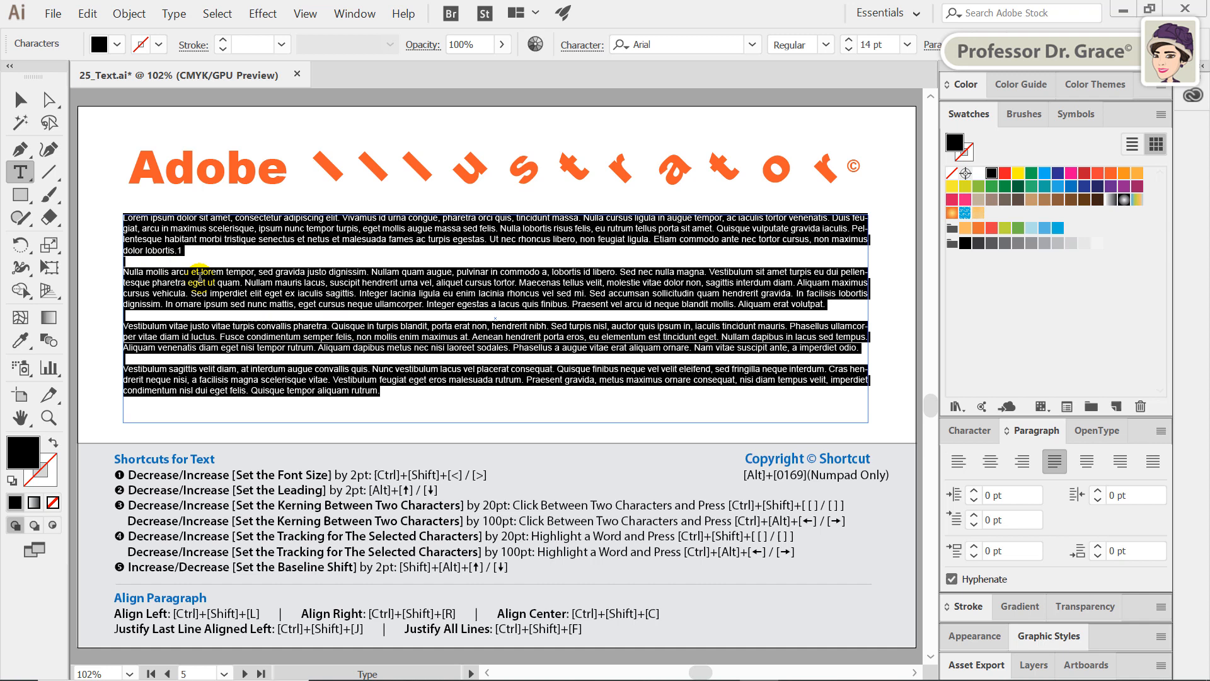
left_click(20, 101)
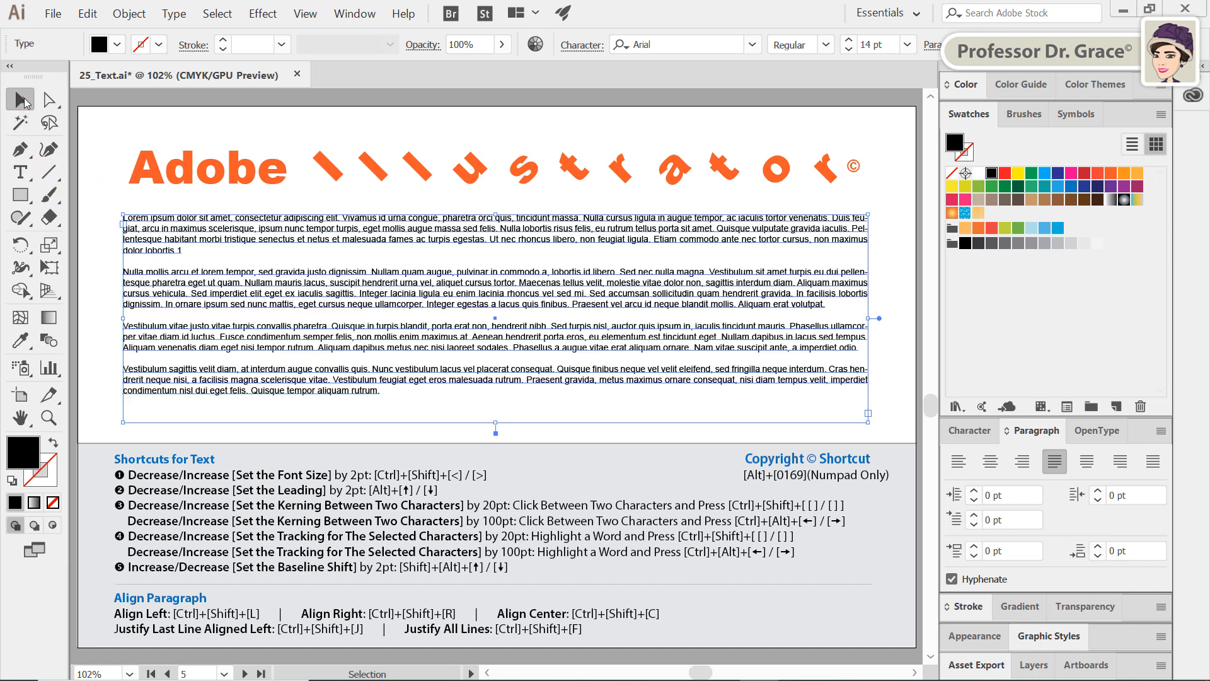
- Set the left and right indents of the Lorem Ipsum paragraphs to 30 pt, and undo both indents
left_click(1028, 496)
type("30")
key("Return")
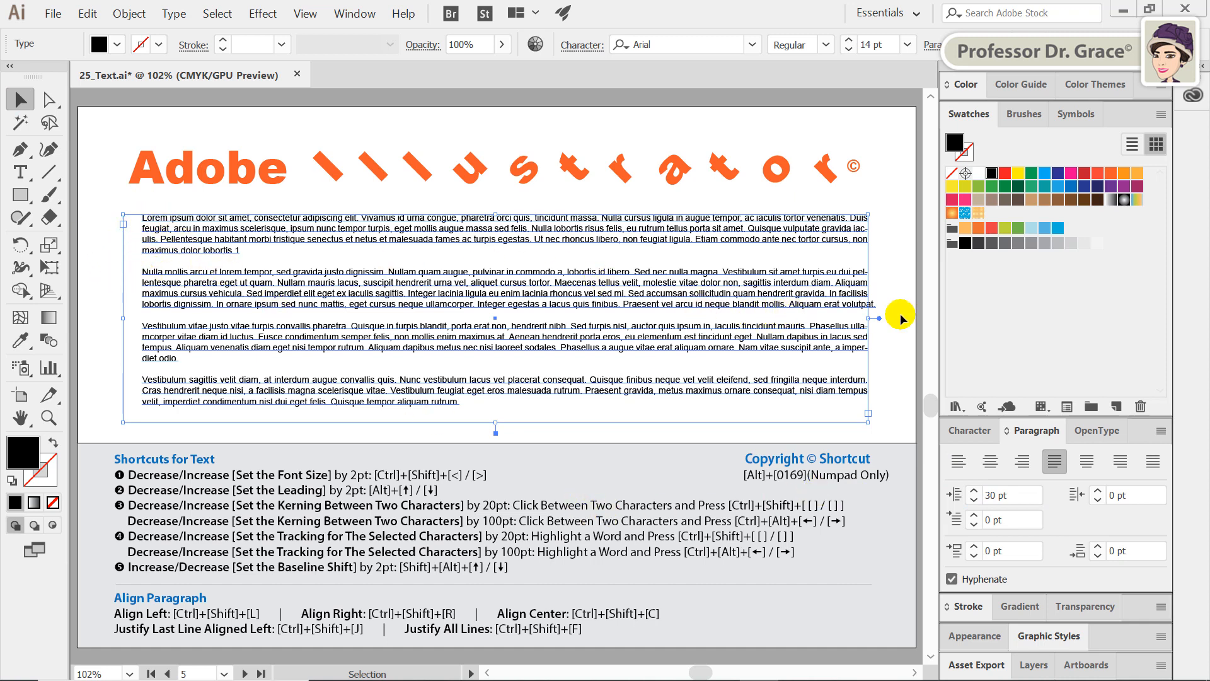
left_click(1140, 494)
type("30")
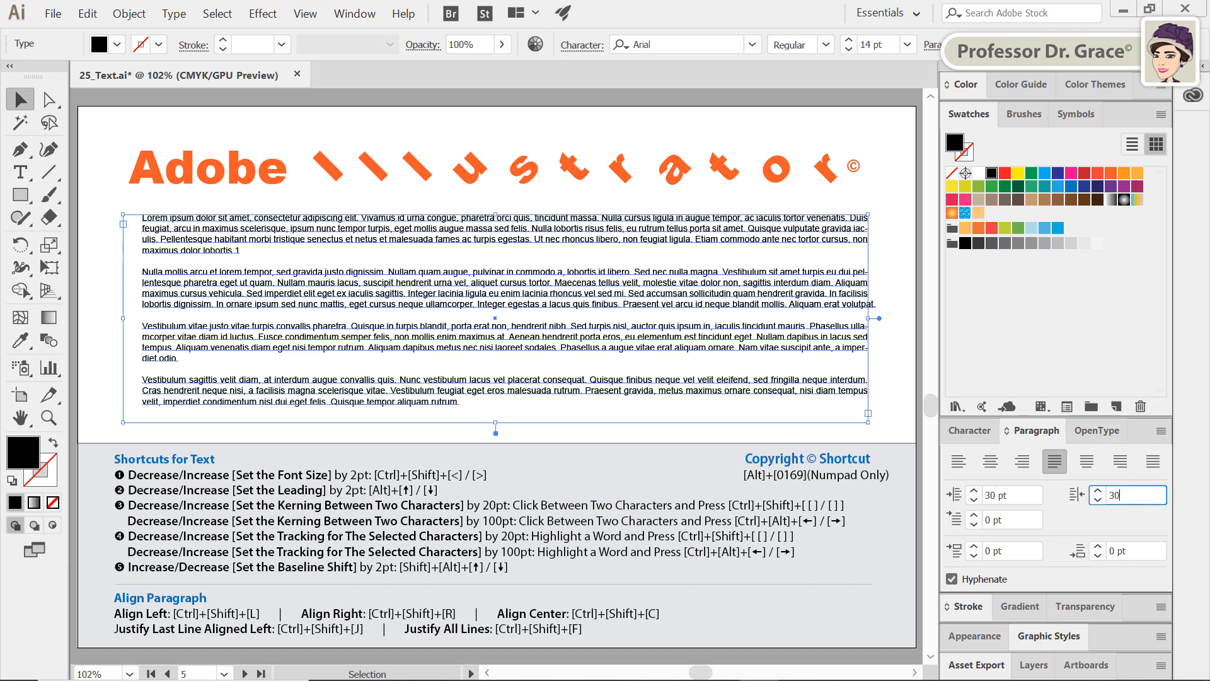
key("Return")
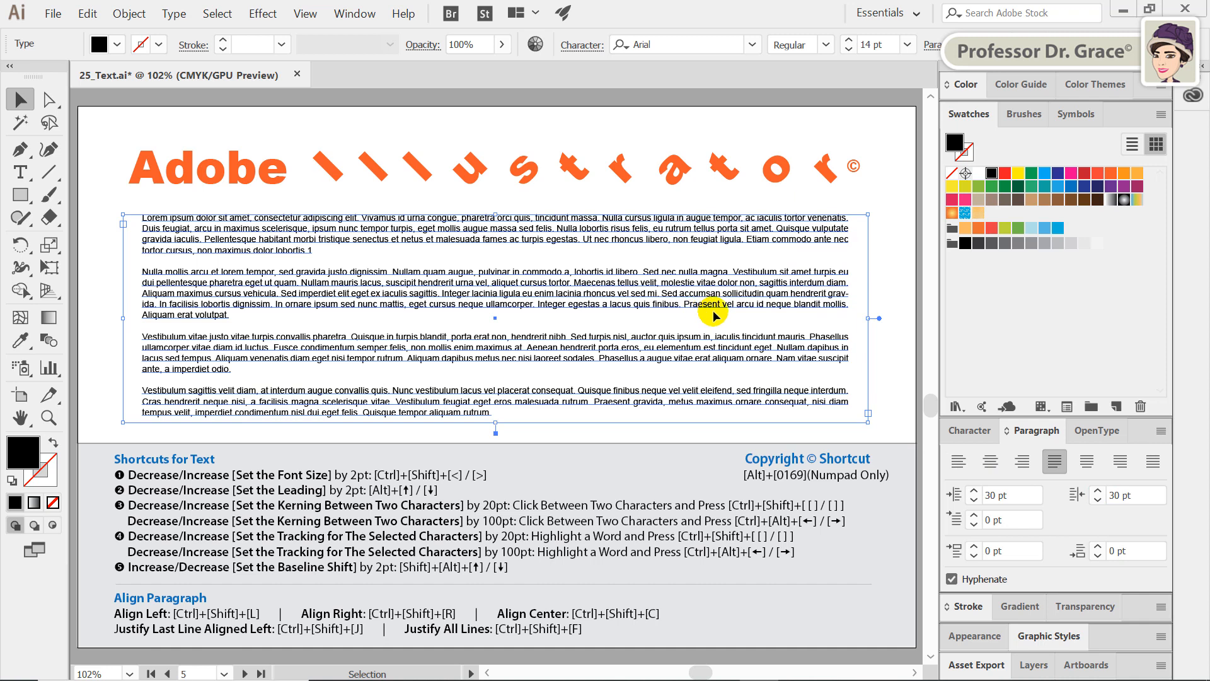
key("ctrl+z")
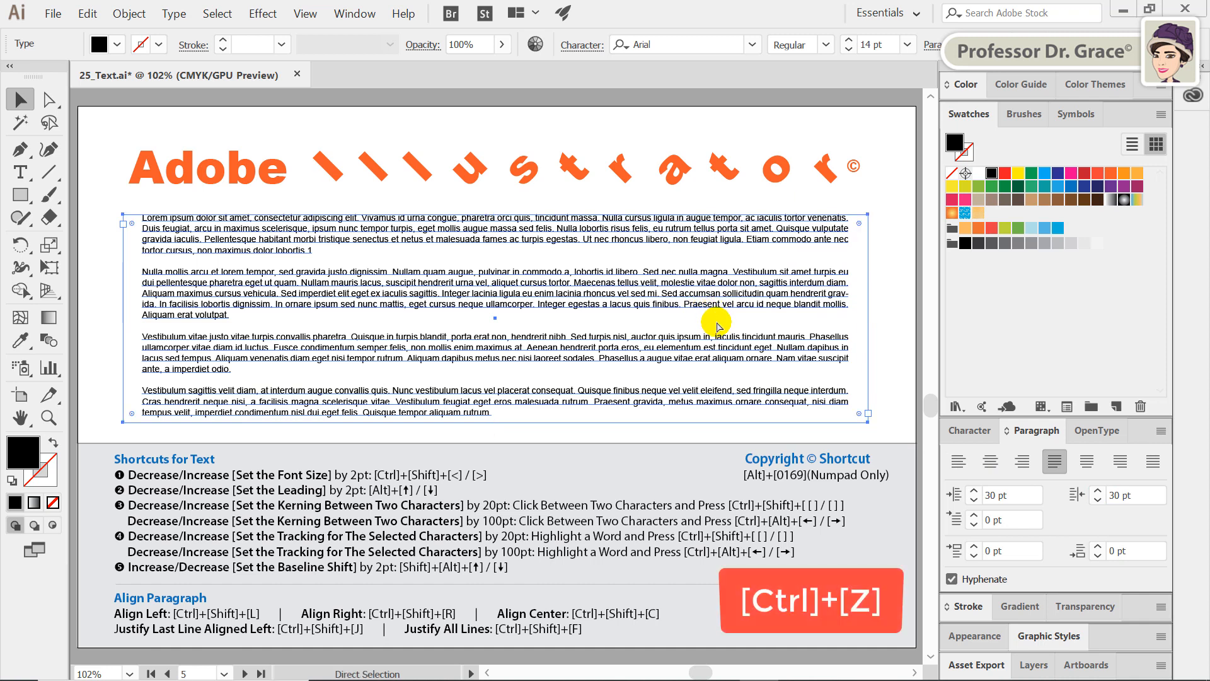
key("ctrl+z")
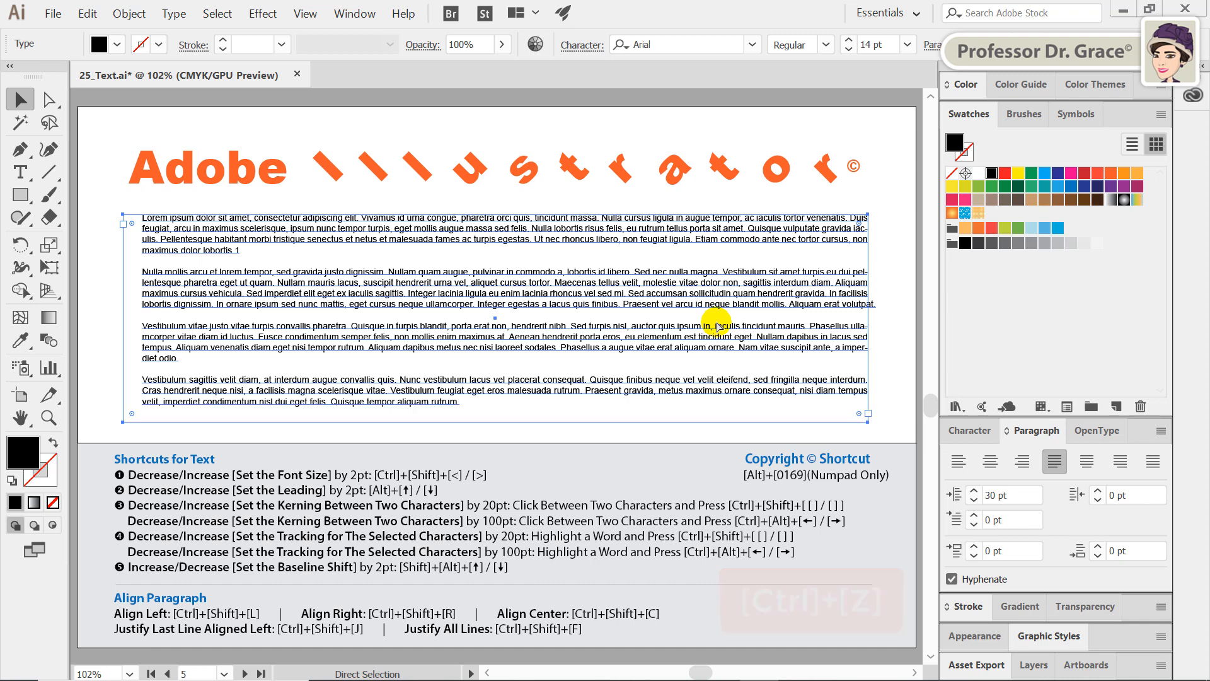
key("ctrl+z")
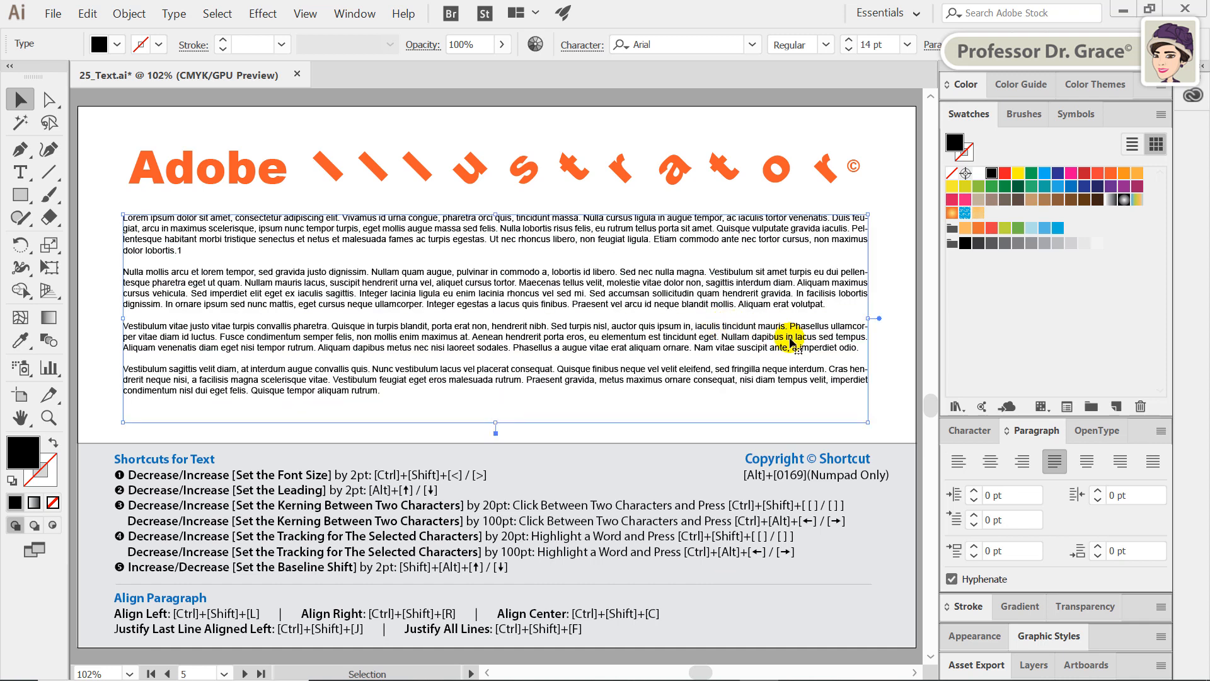
- Set the first-line left indent of the Lorem Ipsum paragraphs to 30 pt and undo it
left_click(1026, 520)
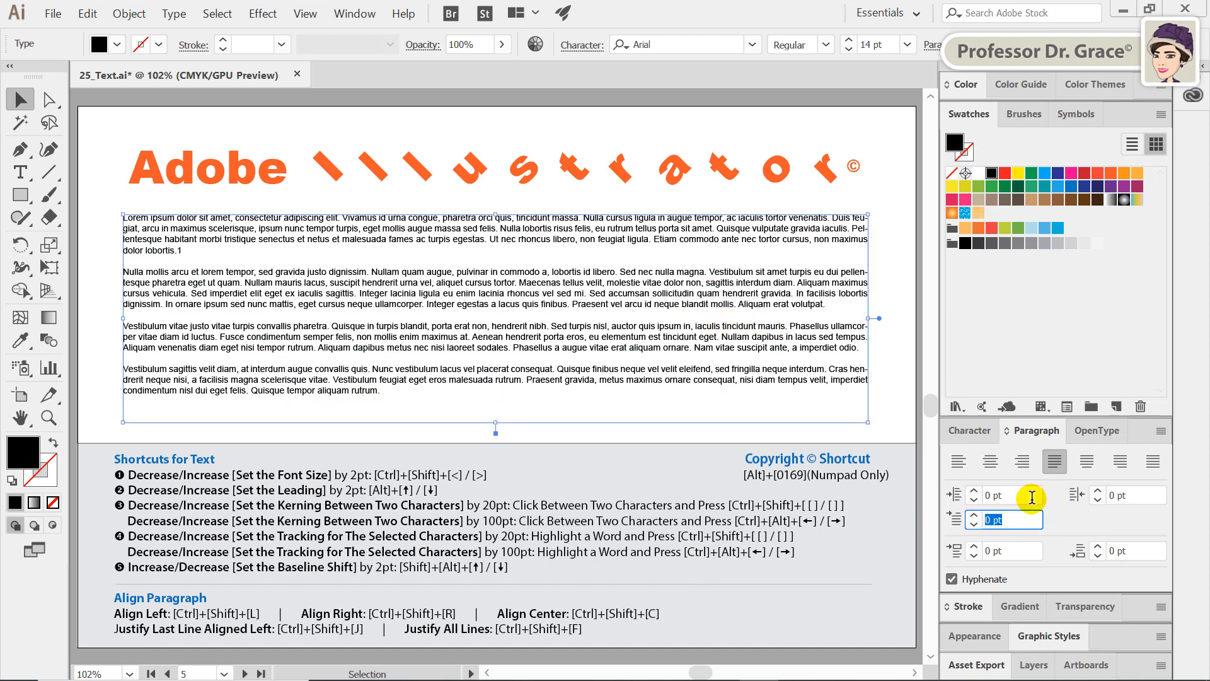
type("30")
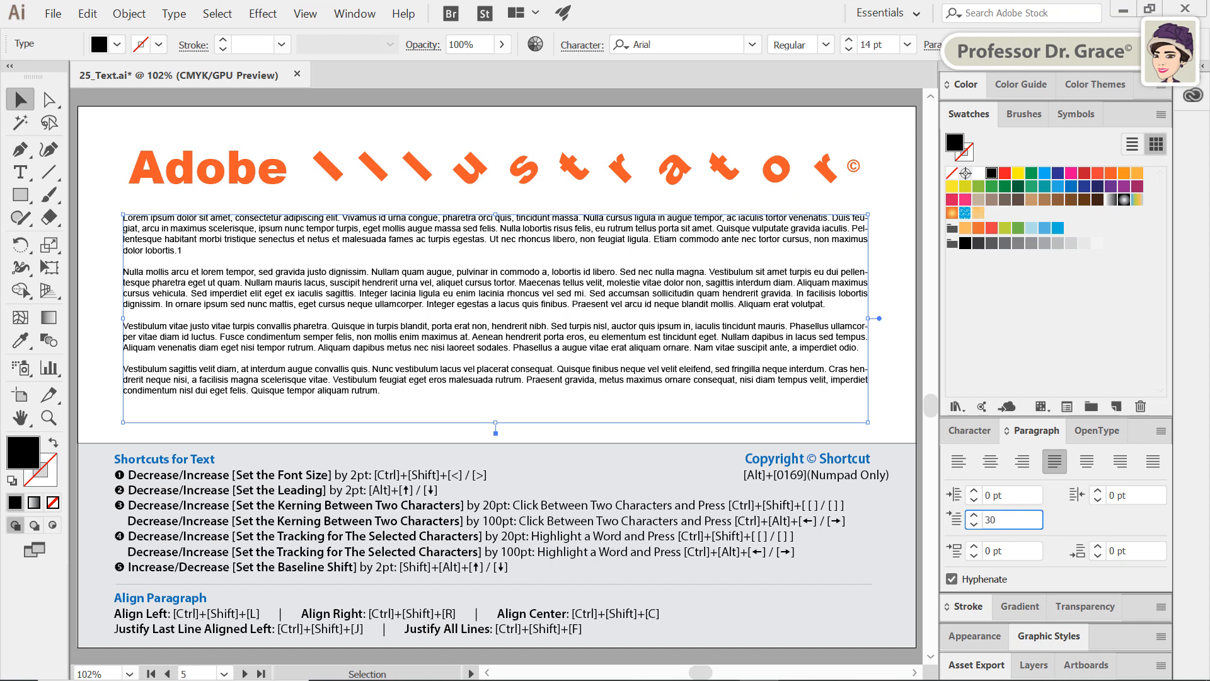
key("Return")
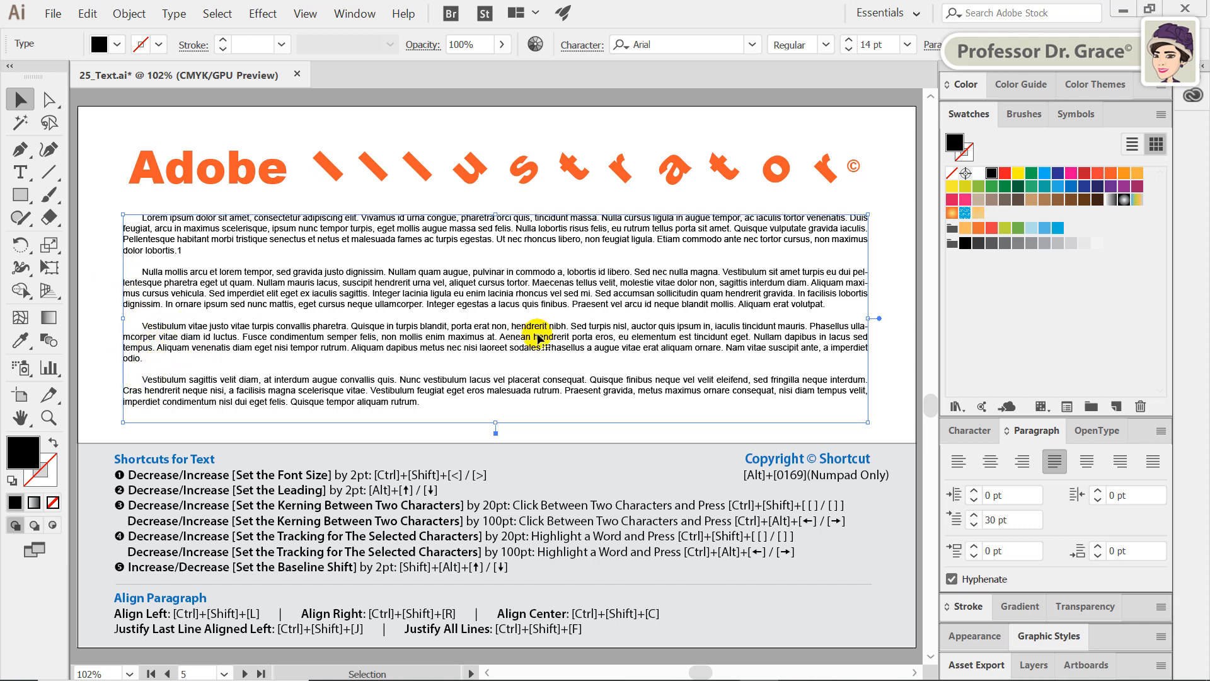
key("ctrl+z")
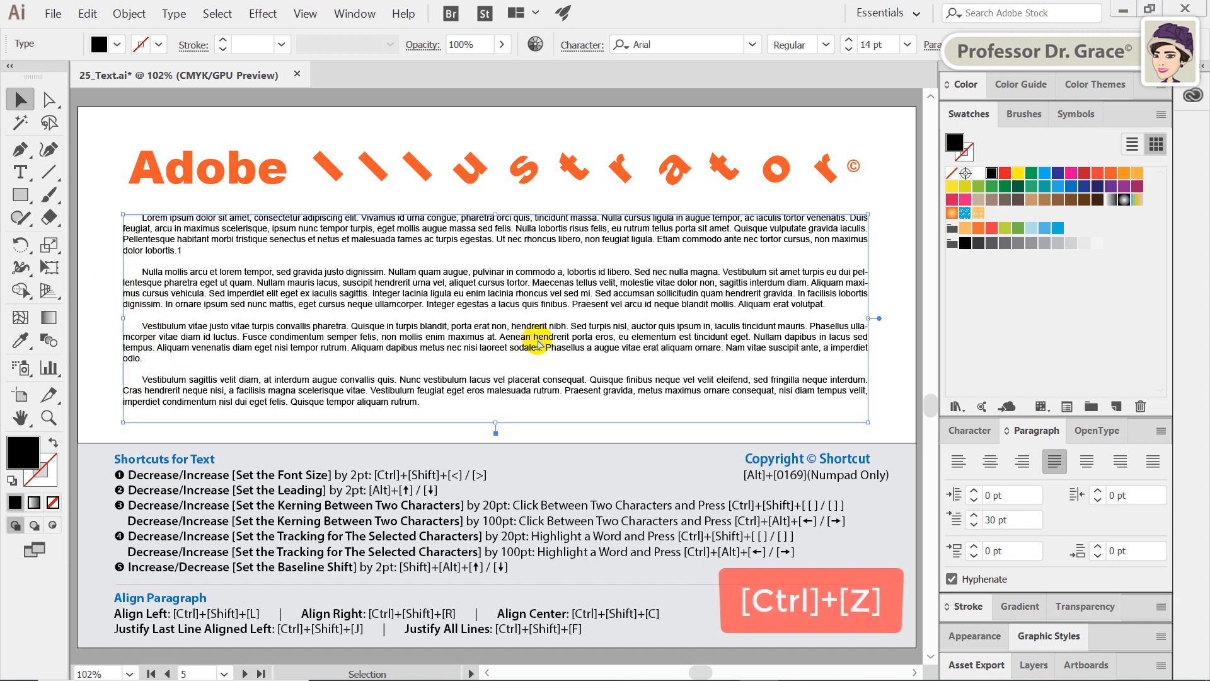
key("ctrl+z")
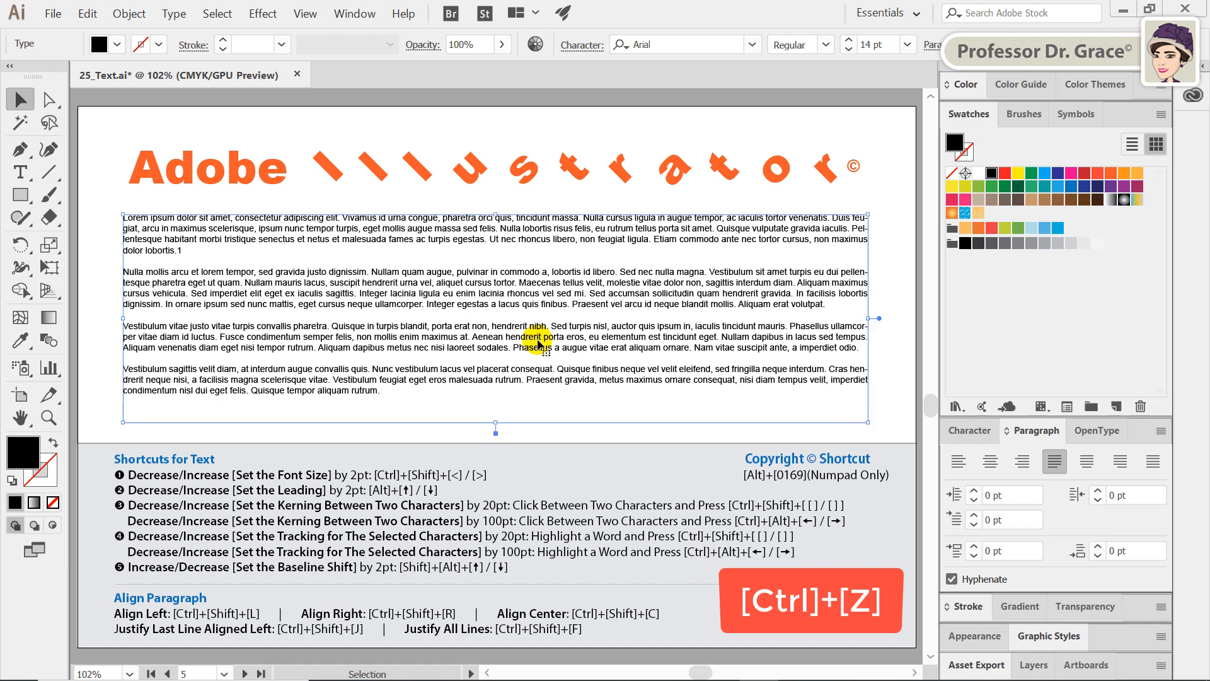
- Set the space before and the space after the Lorem Ipsum paragraphs to 10 pt each, and undo both spacings
left_click(1026, 550)
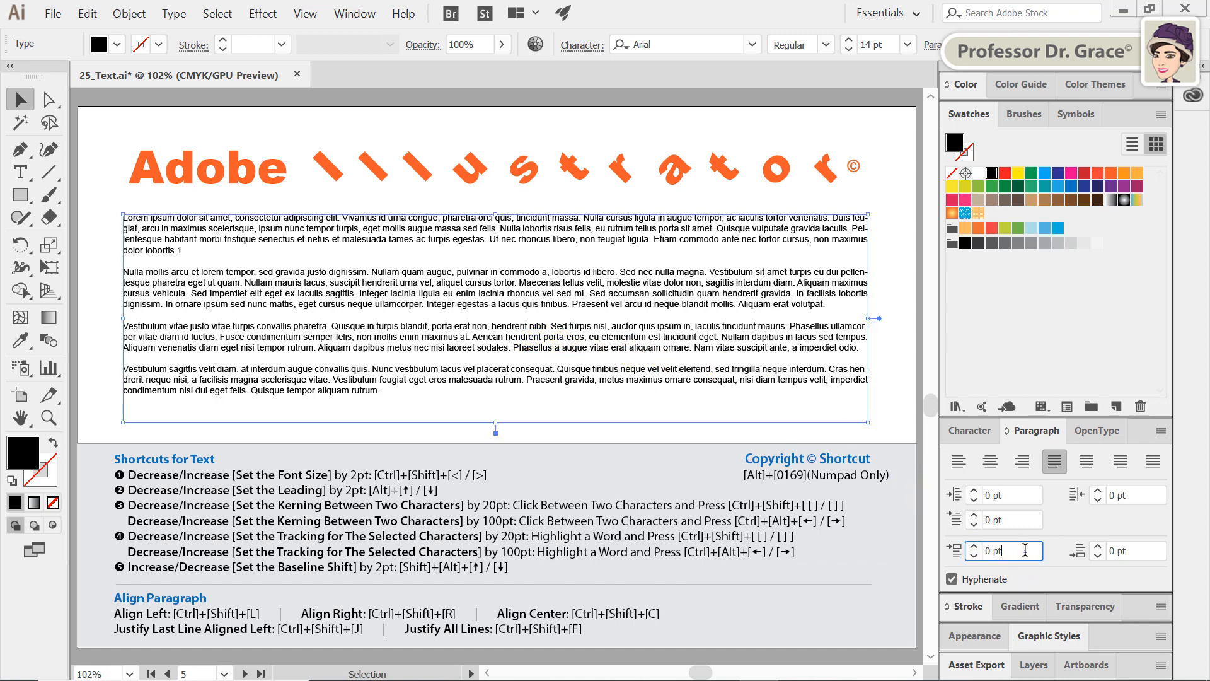
left_click_drag(1008, 550, 958, 552)
type("10")
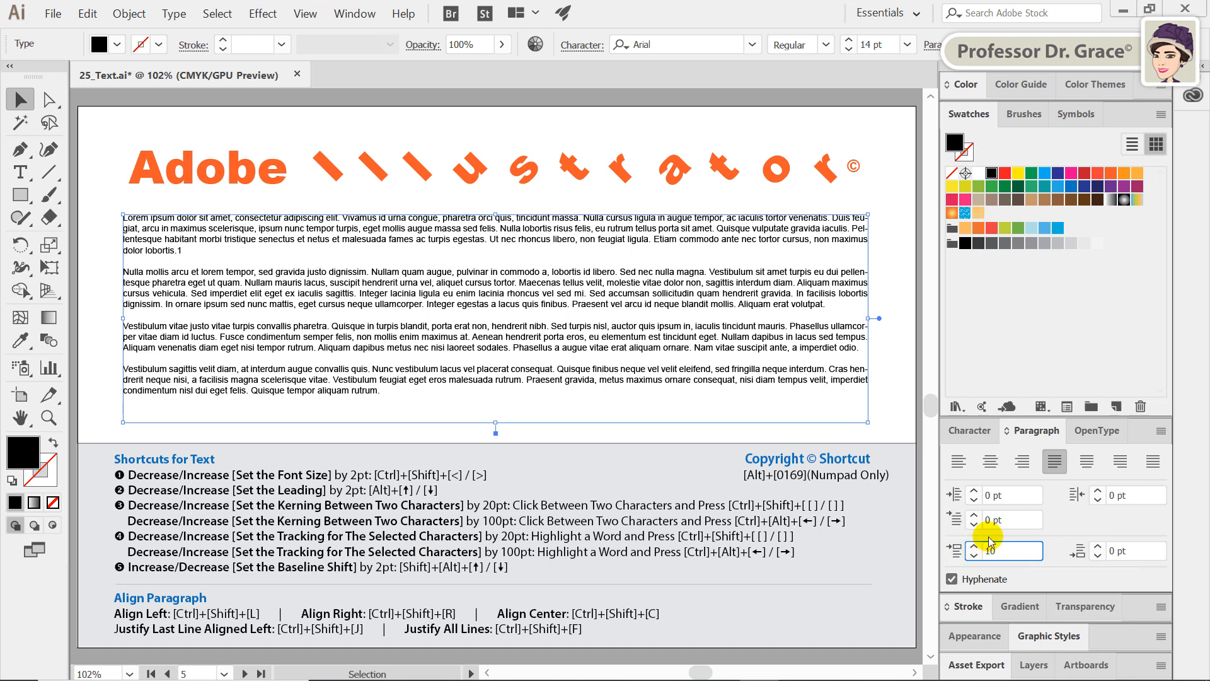
key("Return")
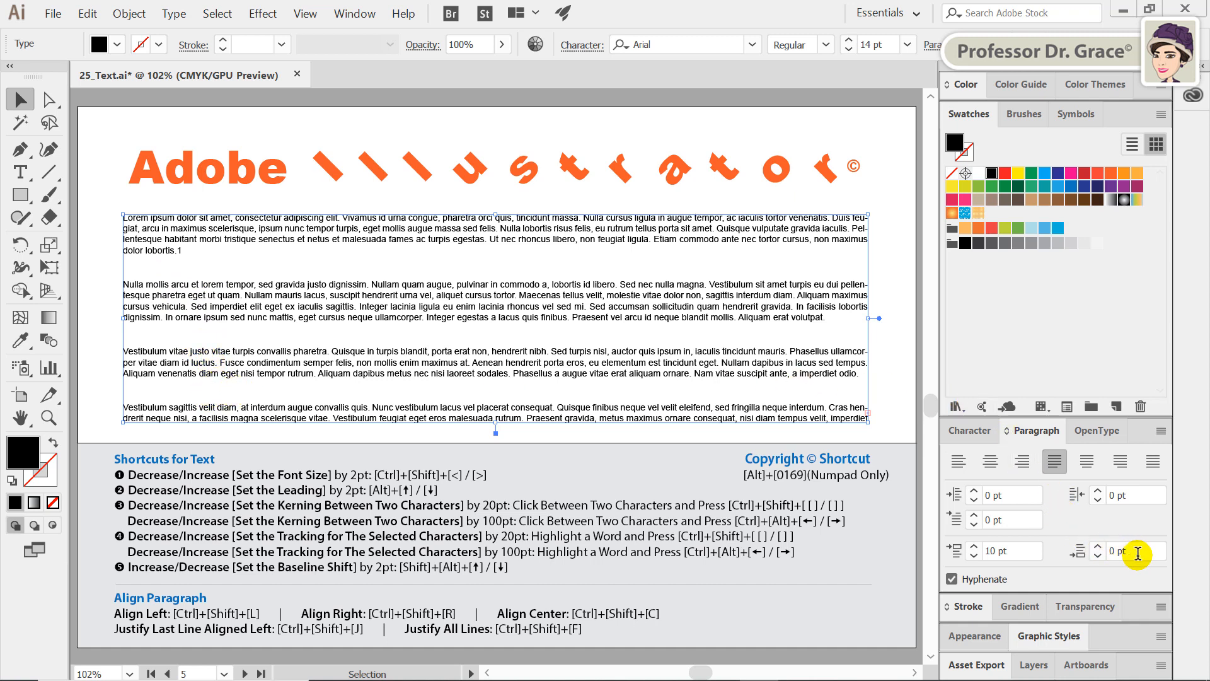
left_click_drag(1138, 553, 1096, 554)
type("10")
key("Return")
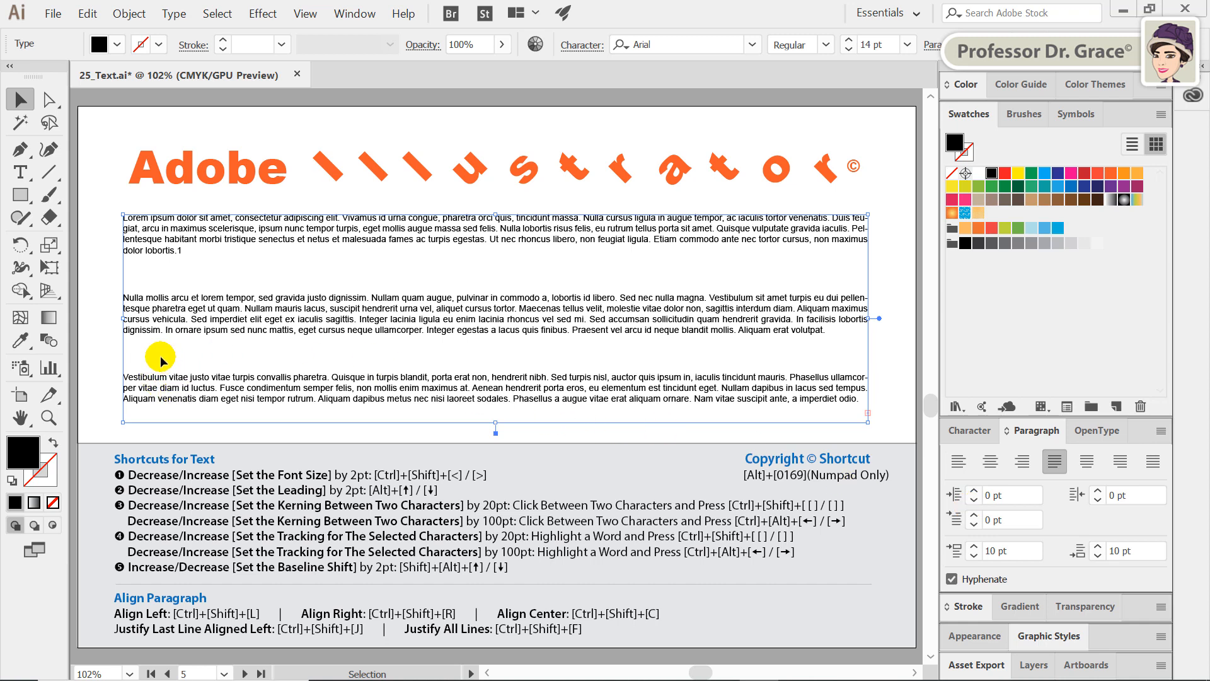
key("ctrl+z")
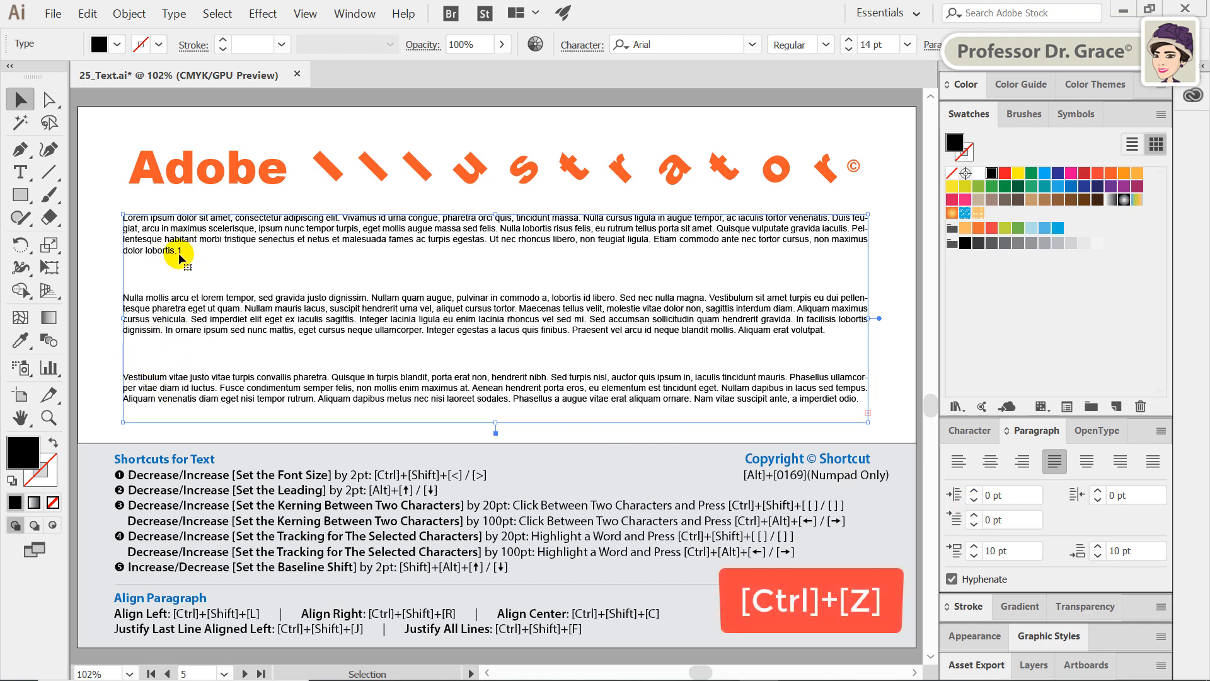
key("ctrl+z")
key("ctrl+z")
key("ctrl+z")
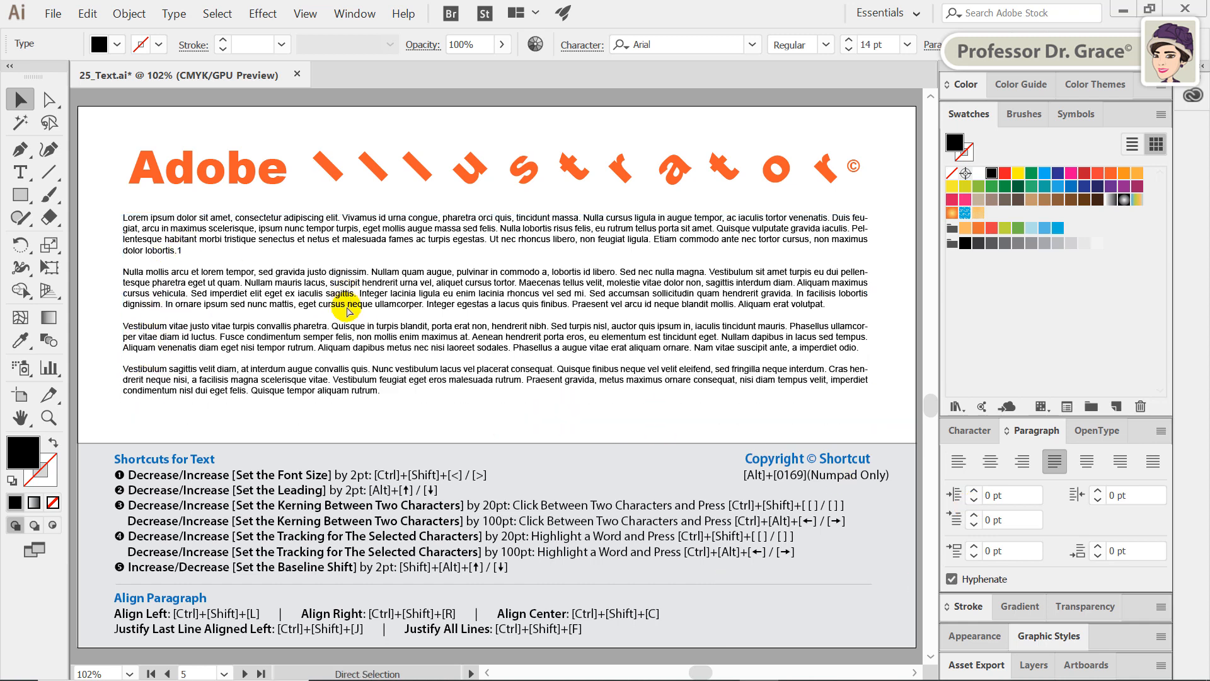
- Turn off hyphenation for the Lorem Ipsum paragraphs and check their right-hand line endings
left_click(349, 308)
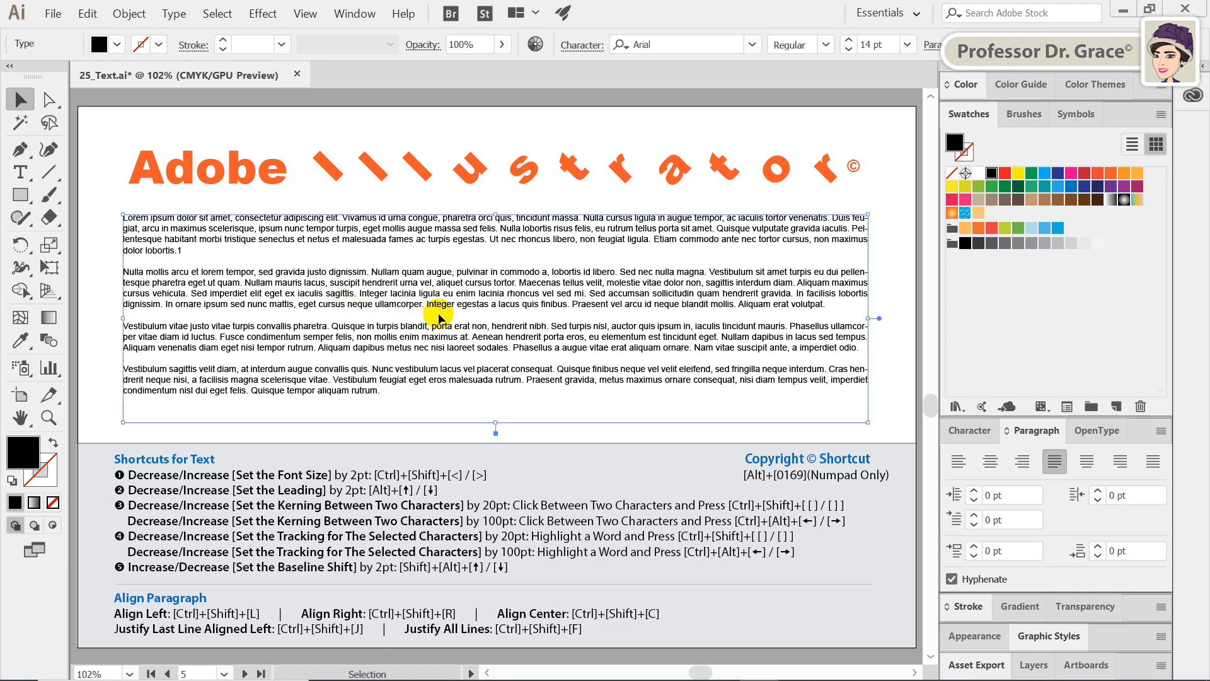
left_click(48, 417)
left_click(845, 310)
left_click_drag(889, 455, 883, 479)
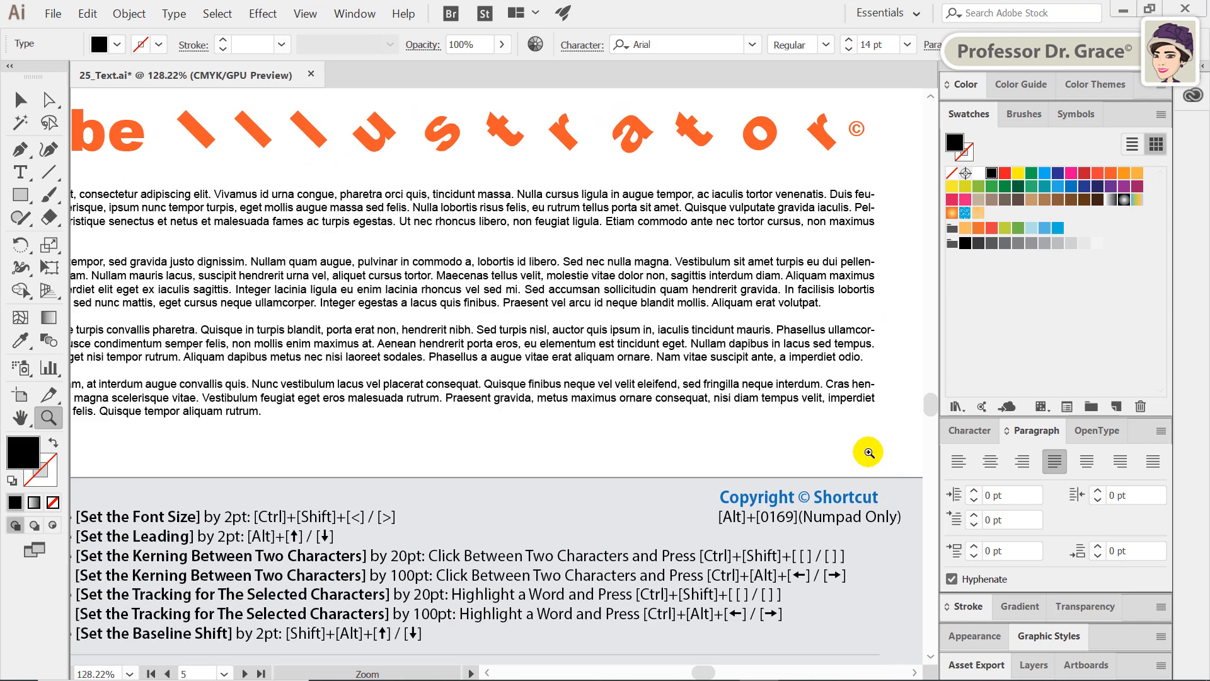
left_click_drag(848, 364, 891, 416)
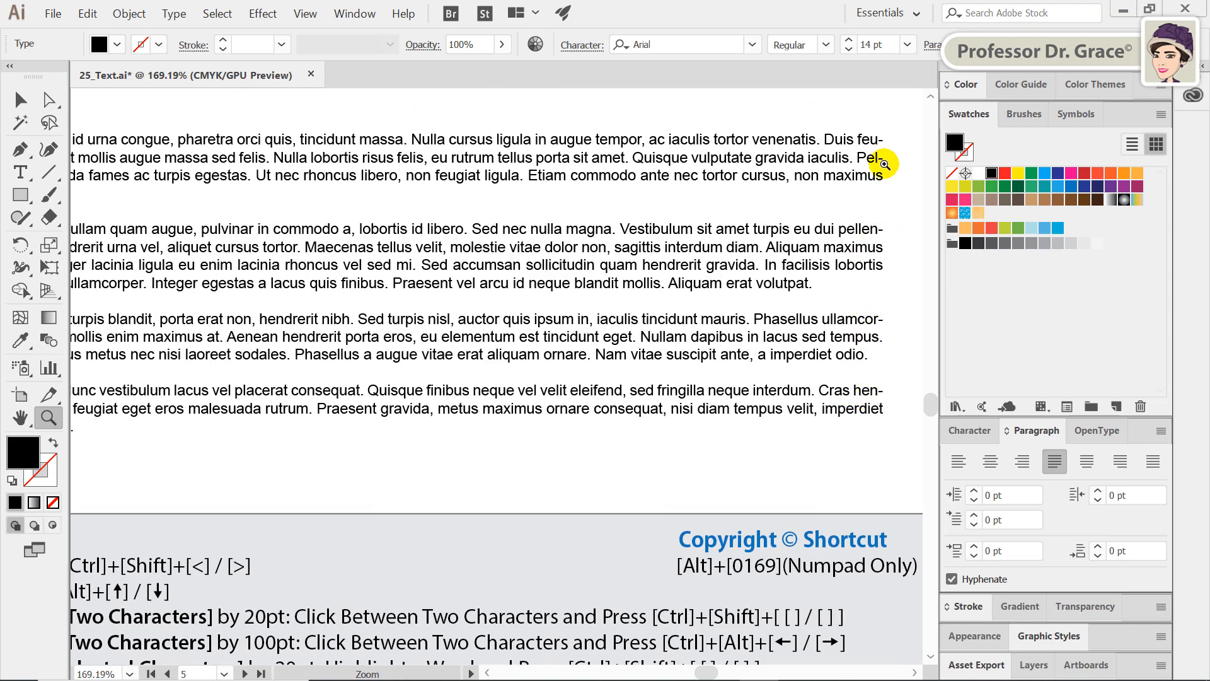
left_click(954, 578)
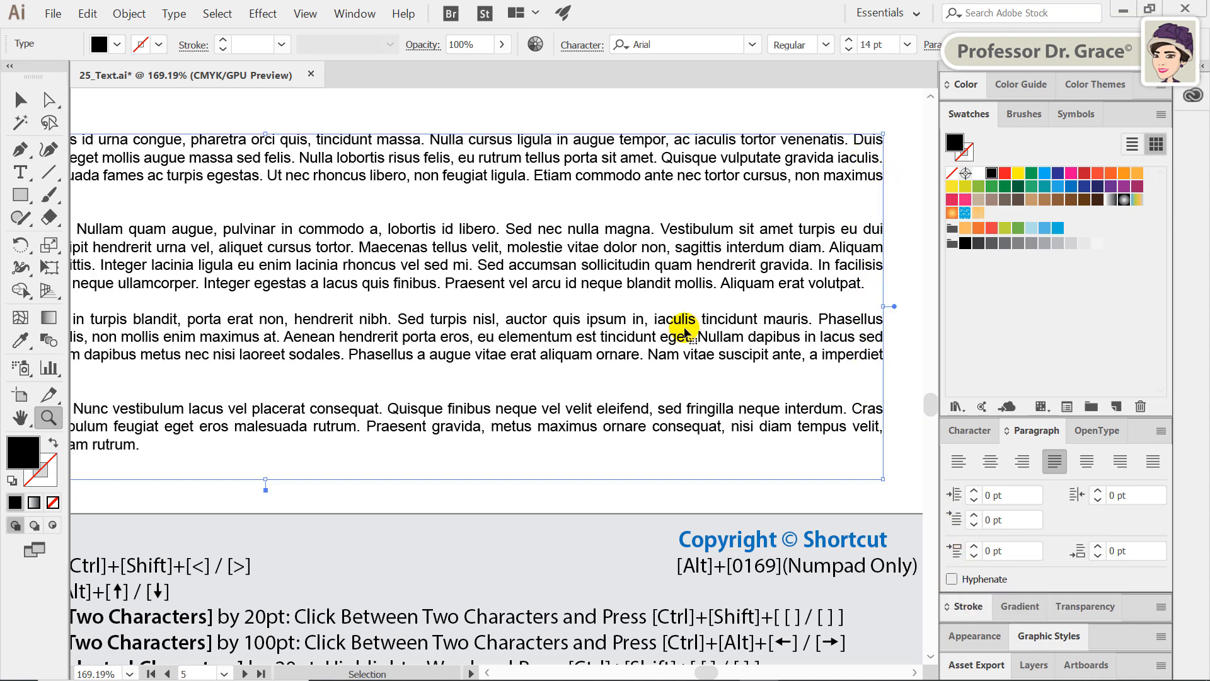
key("ctrl+0")
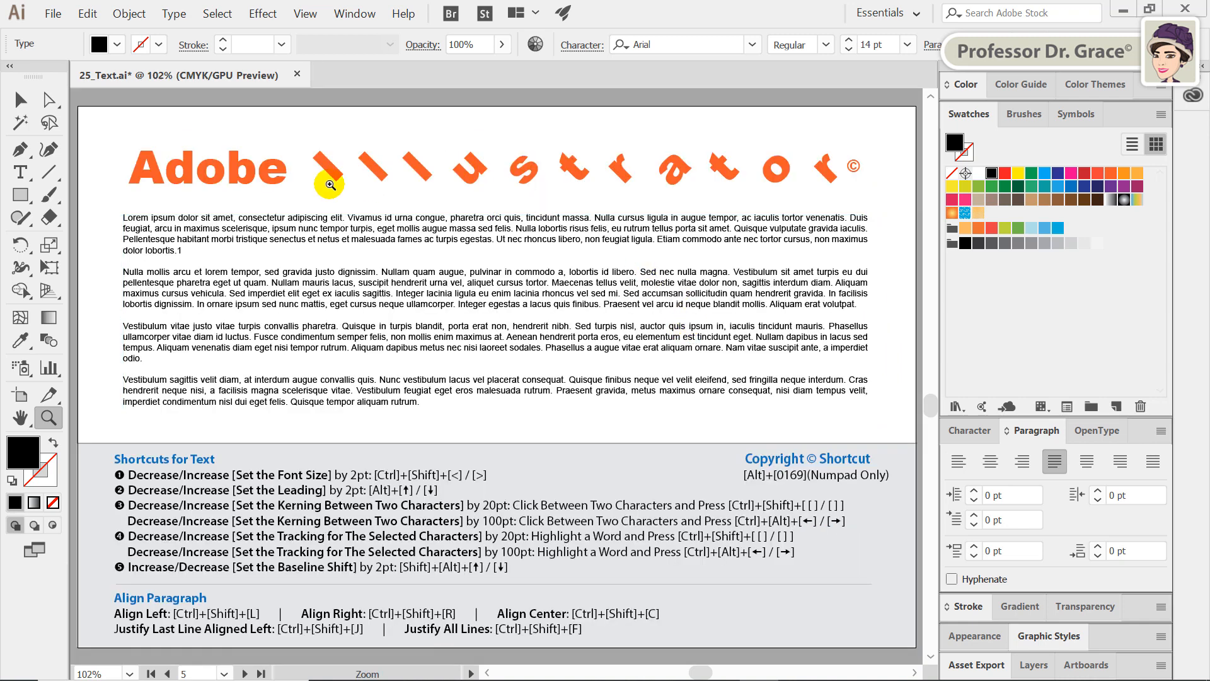
- Turn hyphenation back on for the Lorem Ipsum paragraphs, align them left and deselect the frame
left_click(20, 99)
left_click(815, 408)
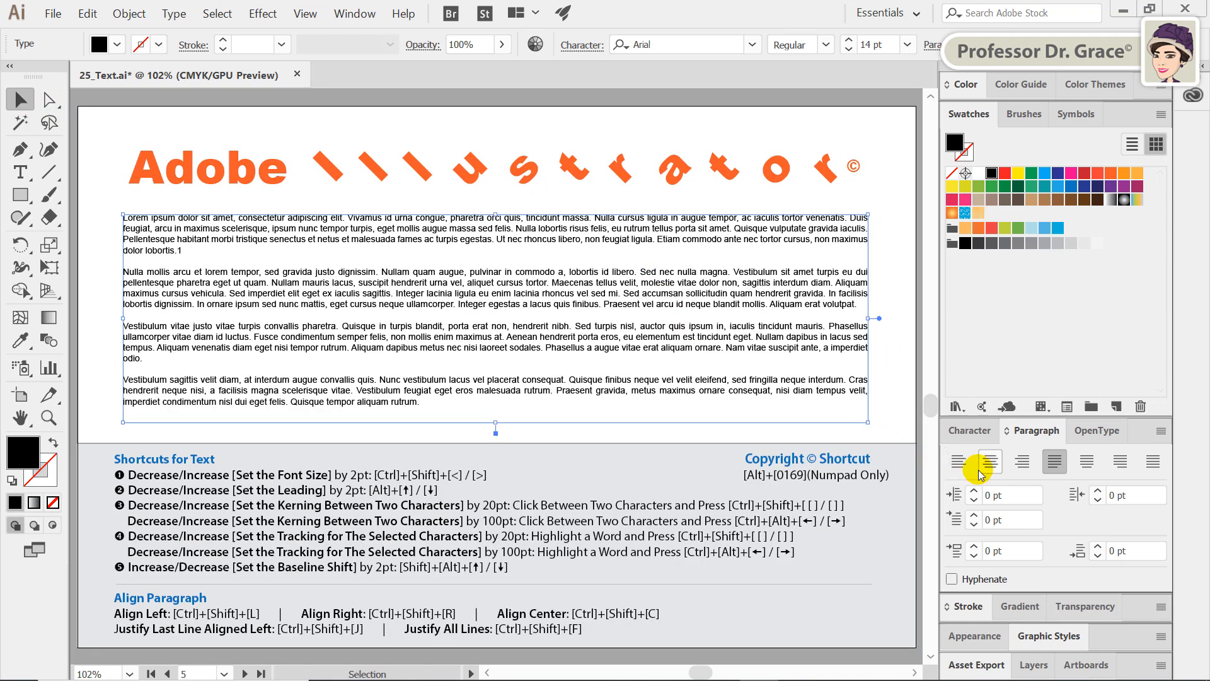
left_click(970, 579)
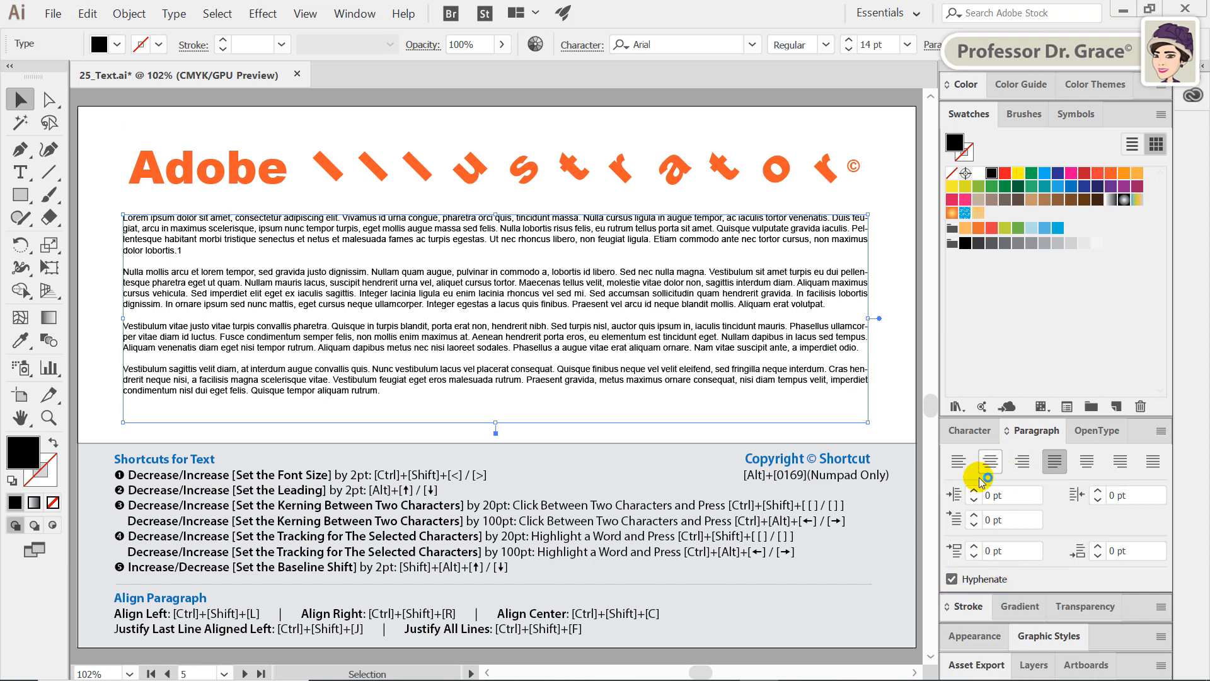
left_click(959, 465)
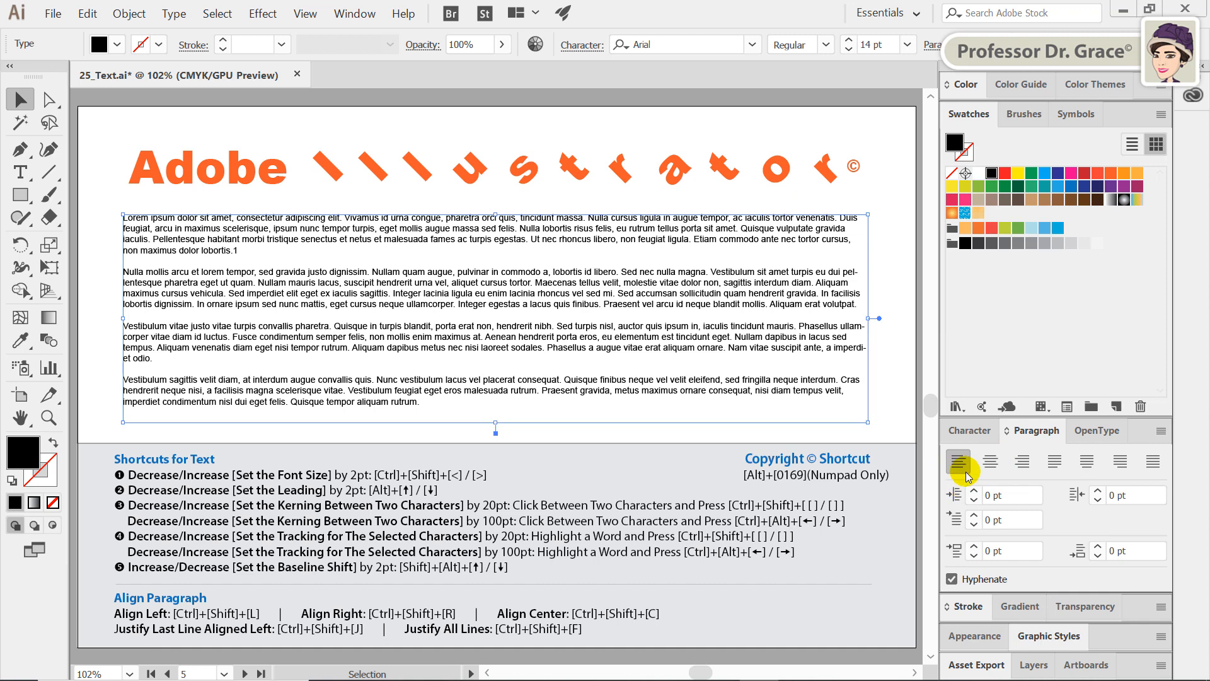
left_click(892, 414)
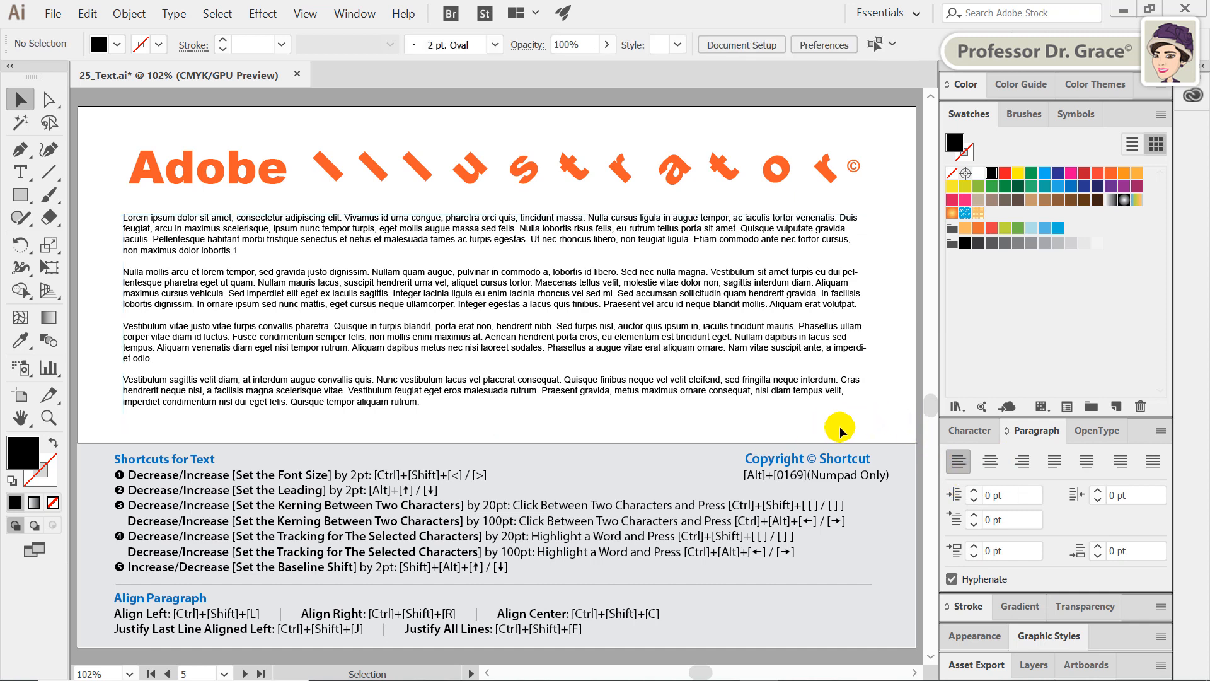
- Change the case of the paragraph beside the UPPERCASE label on the Change Case artboard to UPPERCASE
key("space")
left_click_drag(876, 429, 162, 397)
left_click(541, 189)
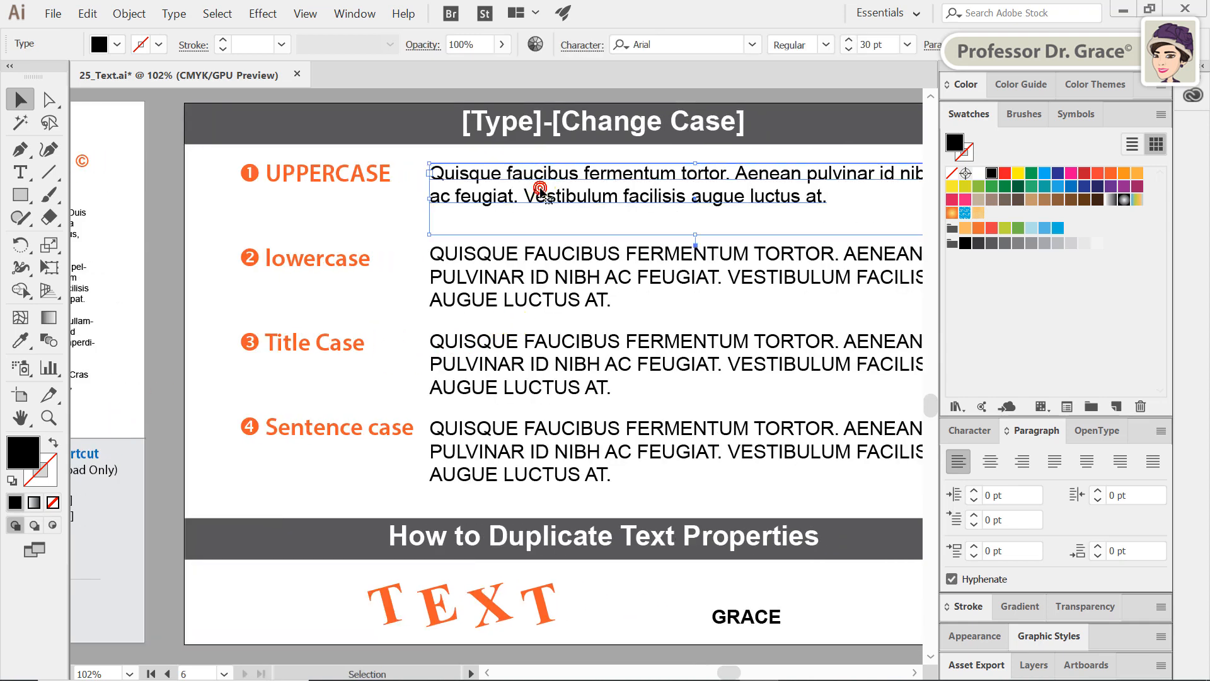
key("ctrl+0")
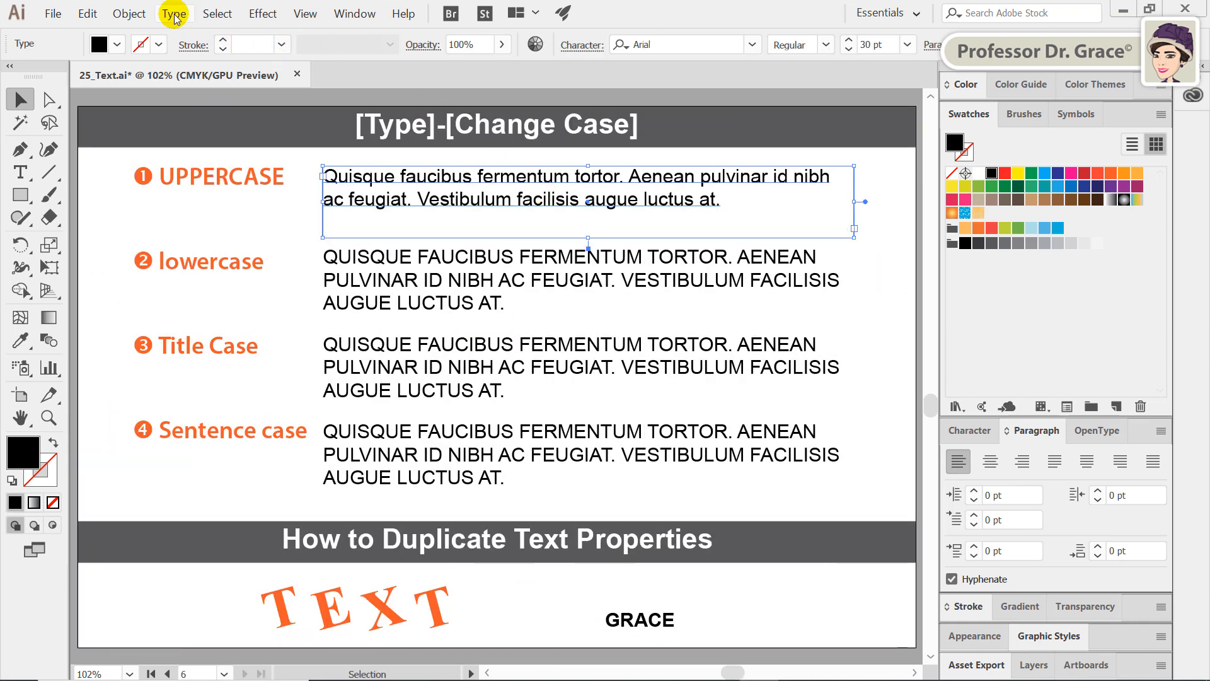
left_click(174, 14)
mouse_move(239, 225)
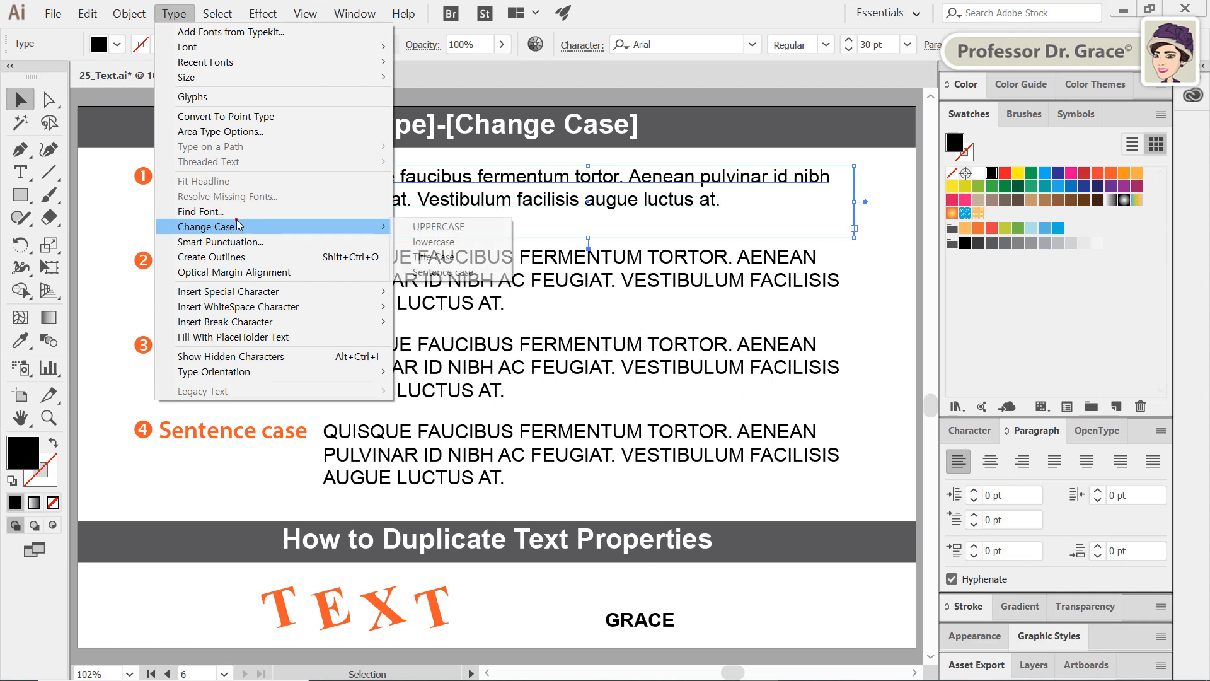
left_click(435, 226)
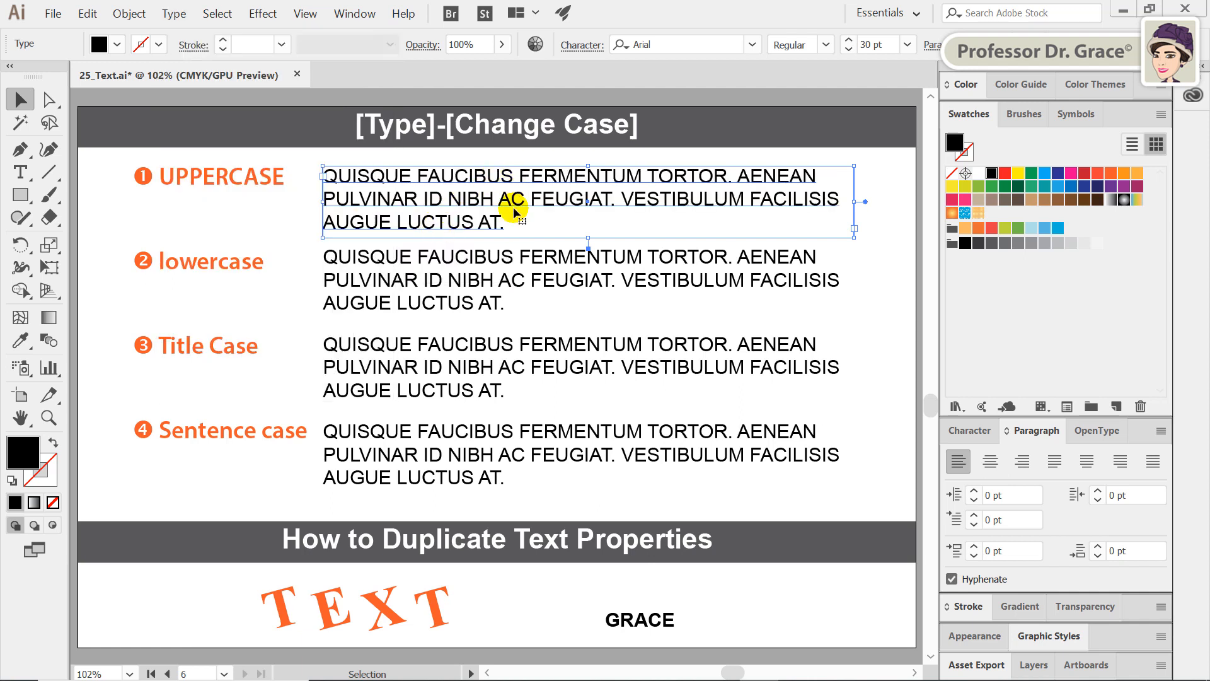
left_click(296, 317)
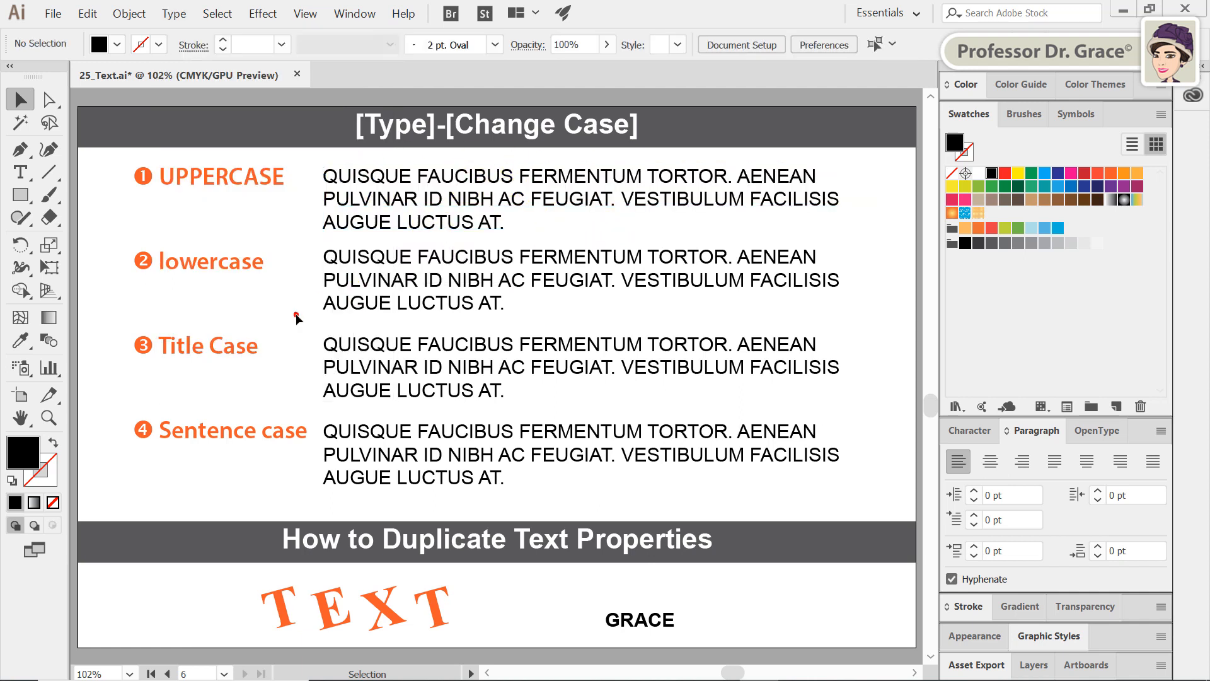
- Change the case of the paragraph beside the lowercase label to lowercase and deselect it
left_click(383, 307)
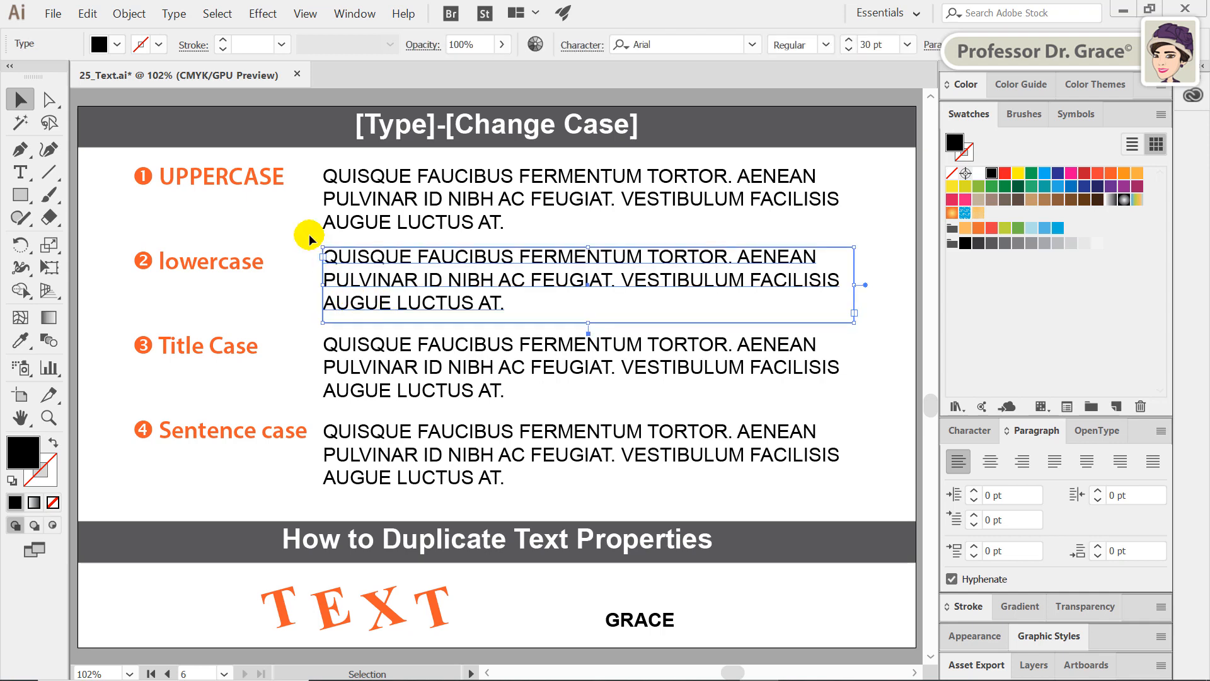
left_click(174, 13)
mouse_move(239, 226)
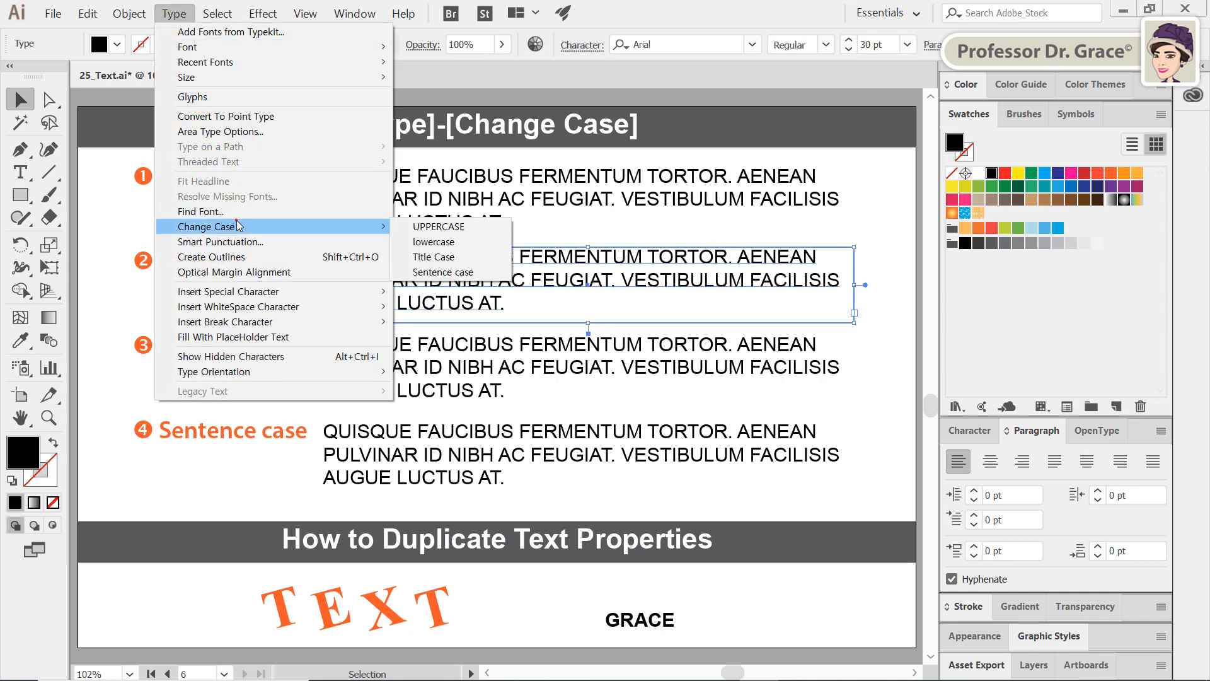
left_click(440, 241)
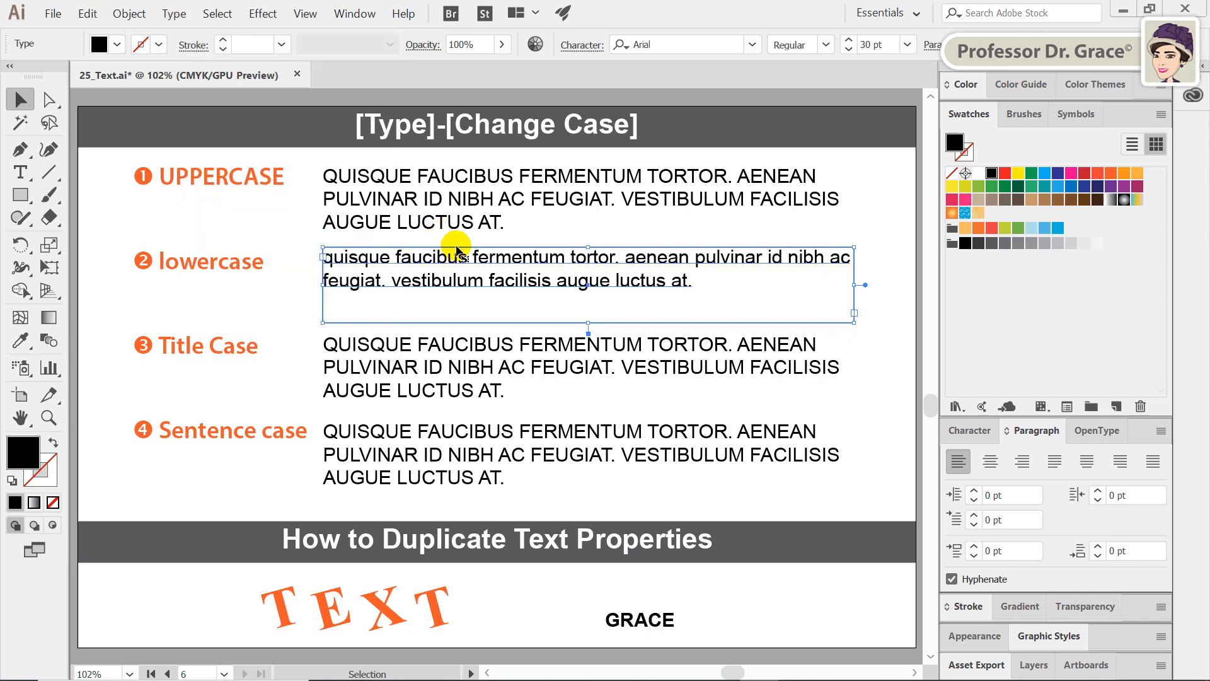
left_click(290, 288)
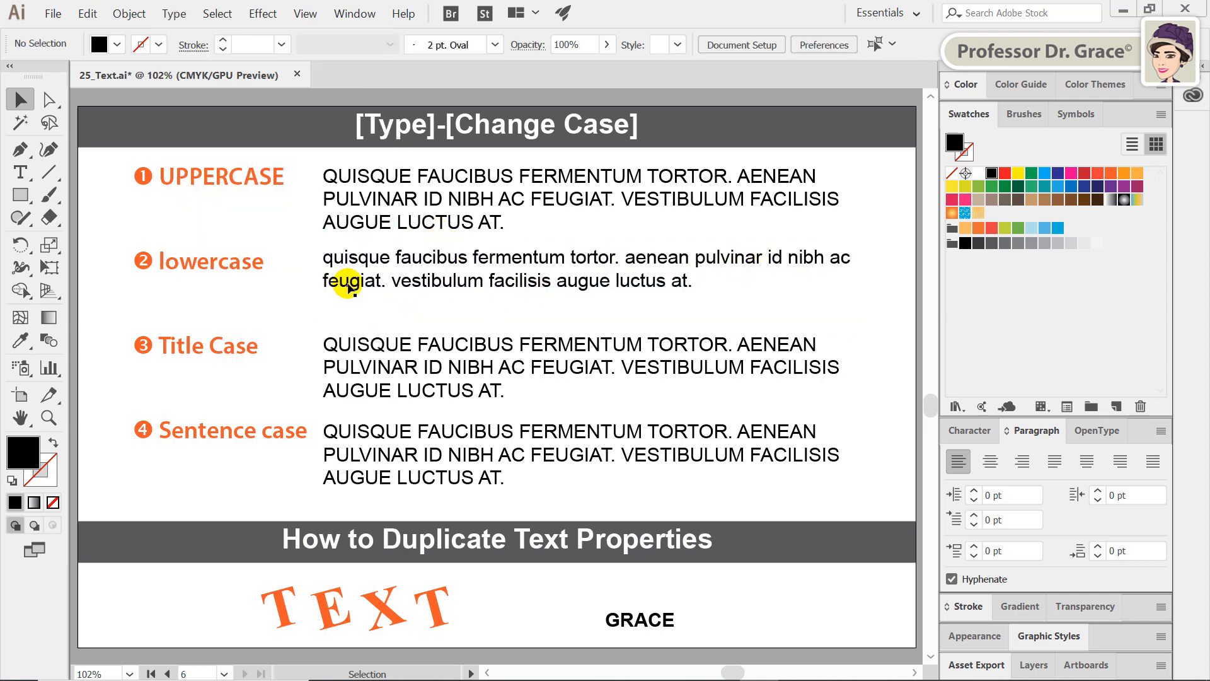
- Change the case of the paragraph beside the Title Case label to Title Case and deselect it
left_click(547, 372)
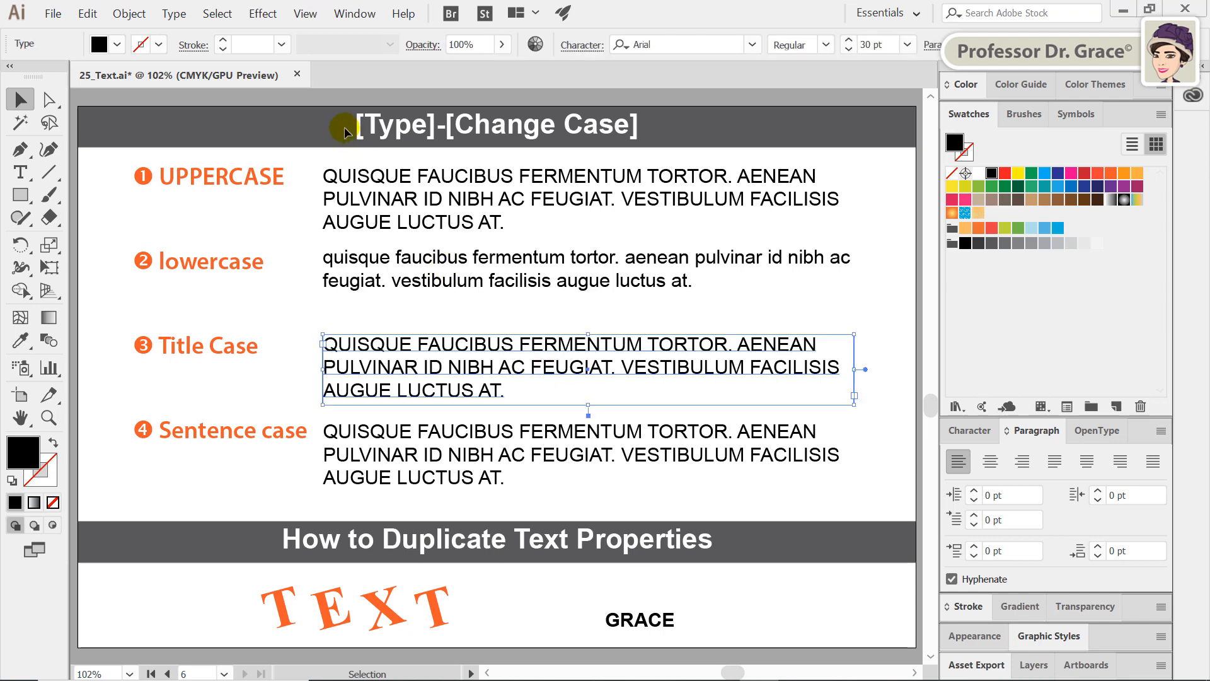
left_click(174, 14)
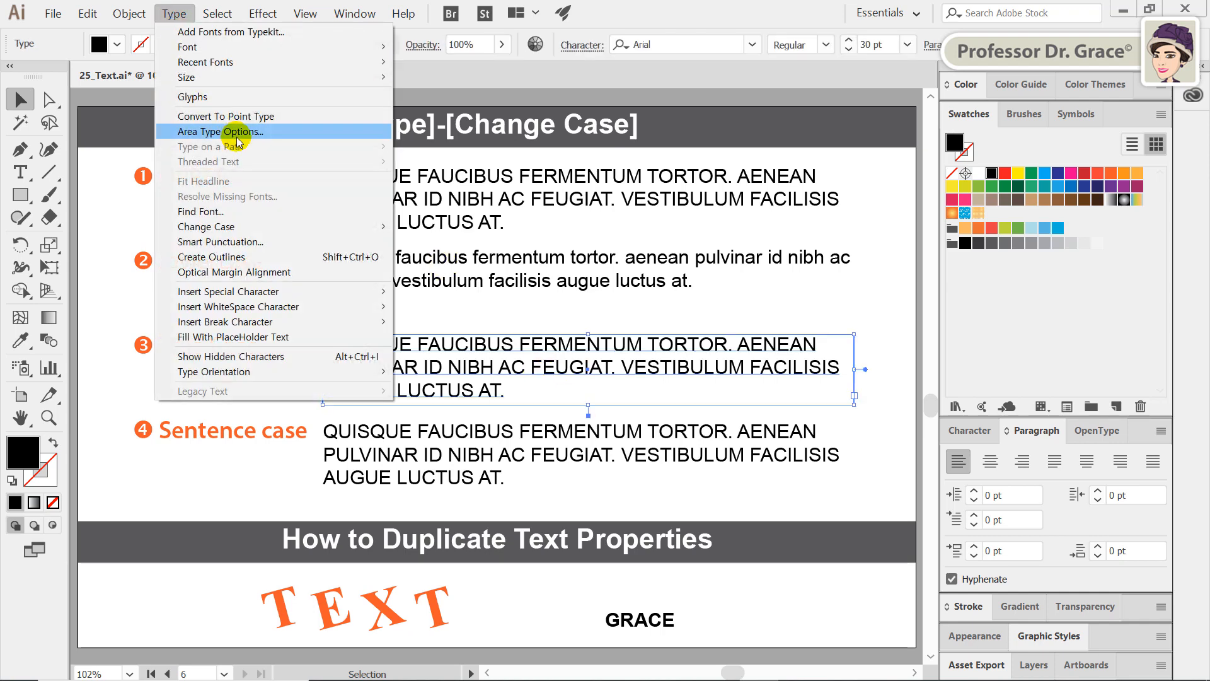
mouse_move(257, 228)
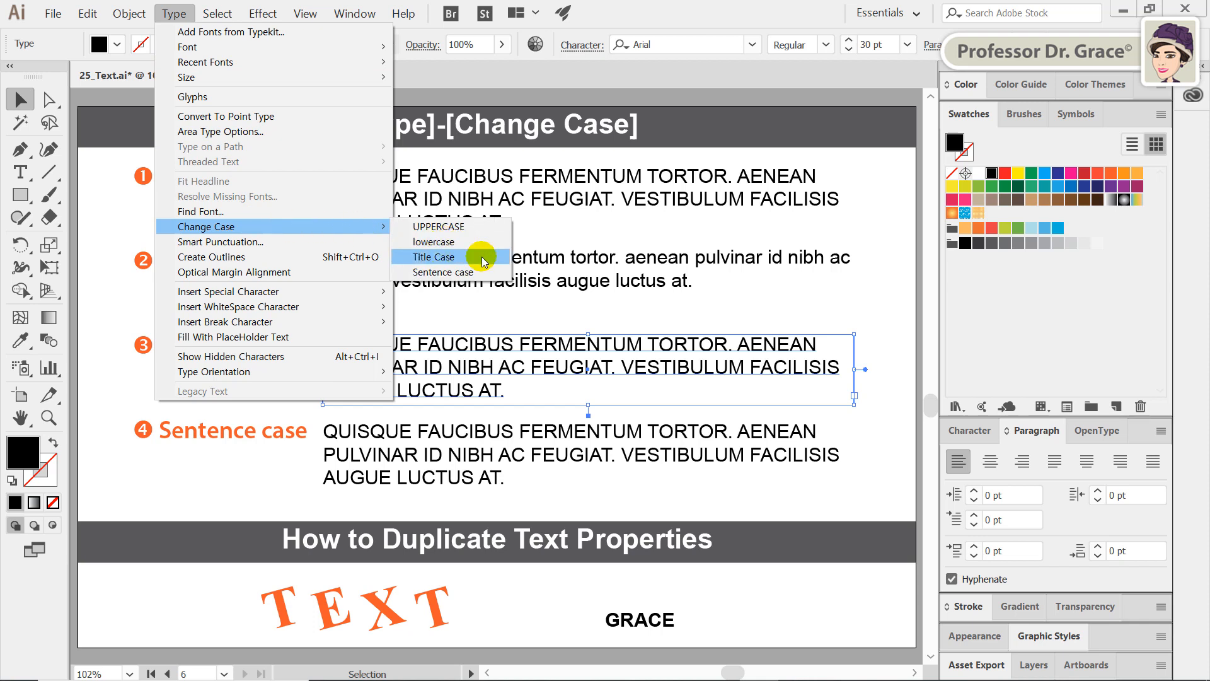
left_click(479, 249)
left_click(312, 354)
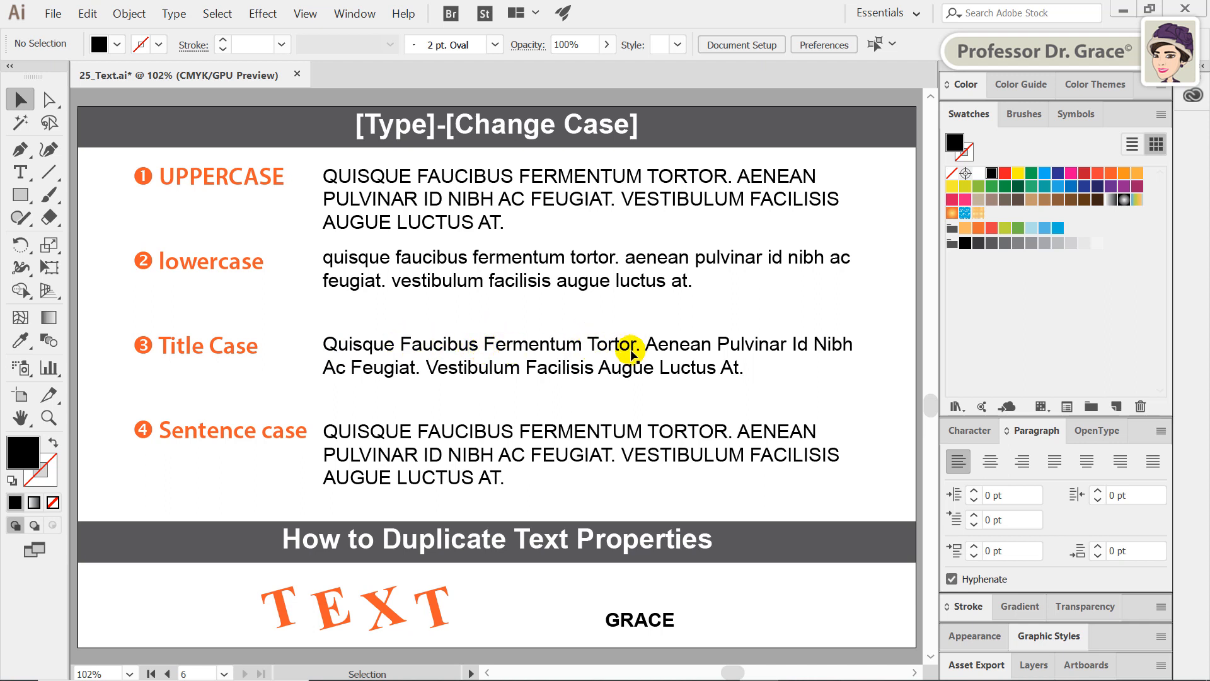
- Change the case of the paragraph beside the Sentence case label to Sentence case and deselect it
left_click(723, 434)
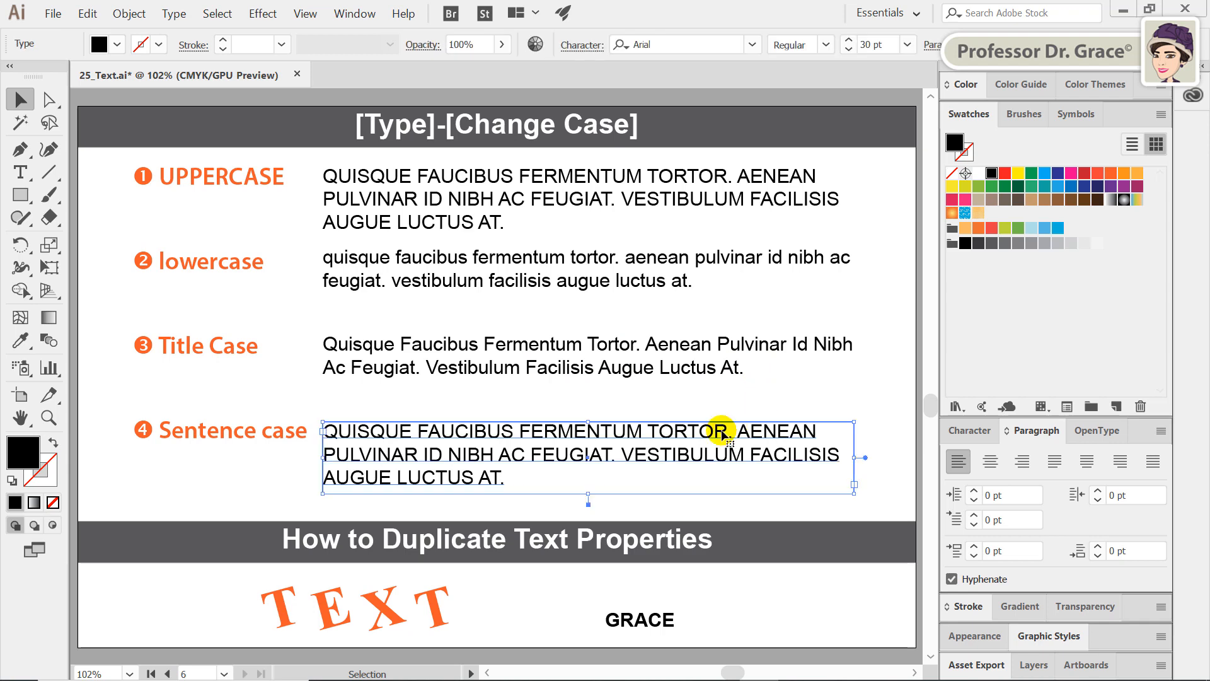
left_click(174, 13)
mouse_move(293, 227)
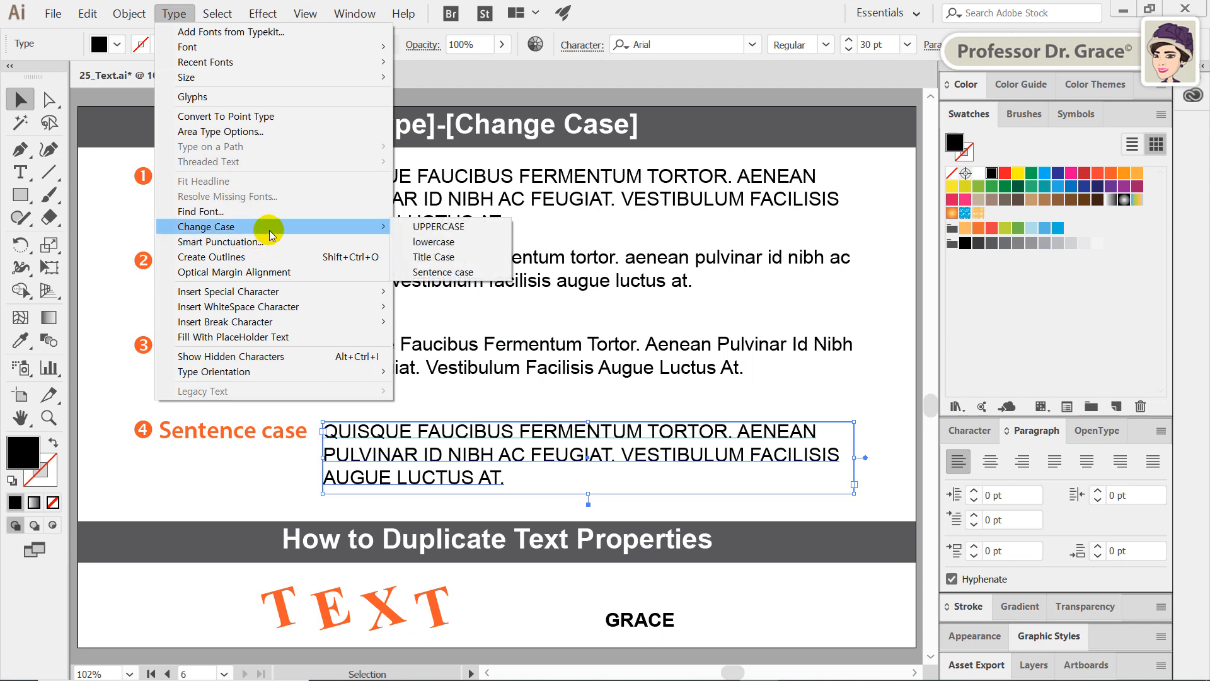
left_click(482, 272)
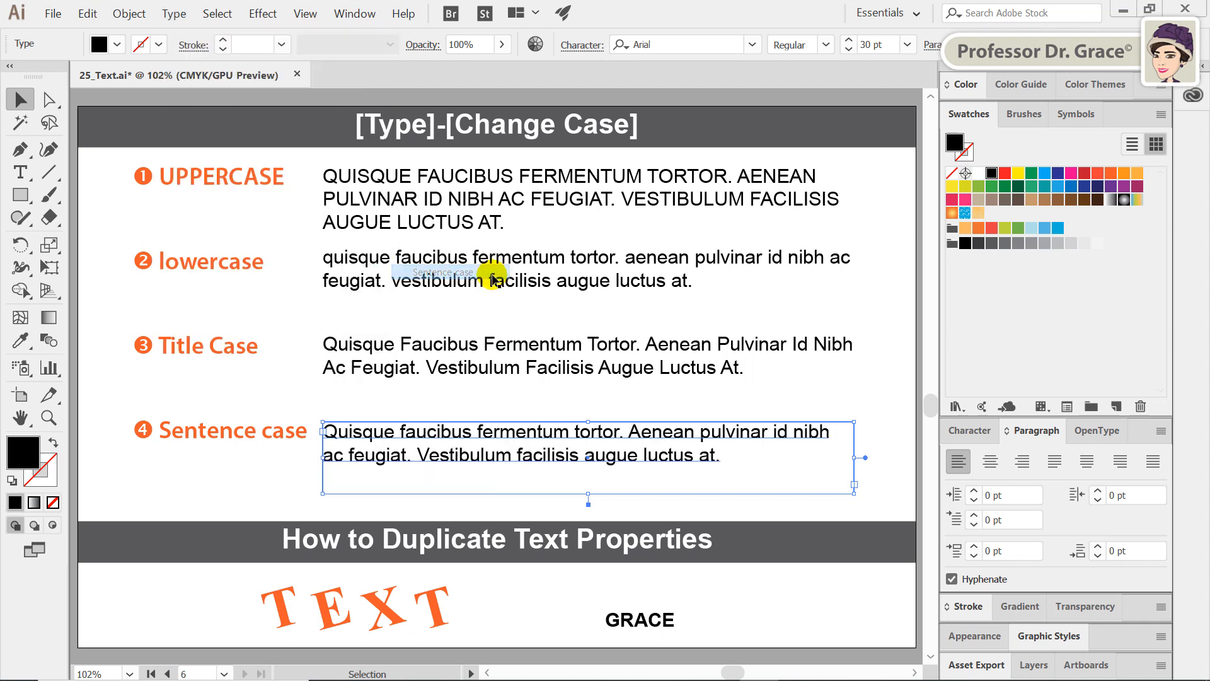
left_click(279, 474)
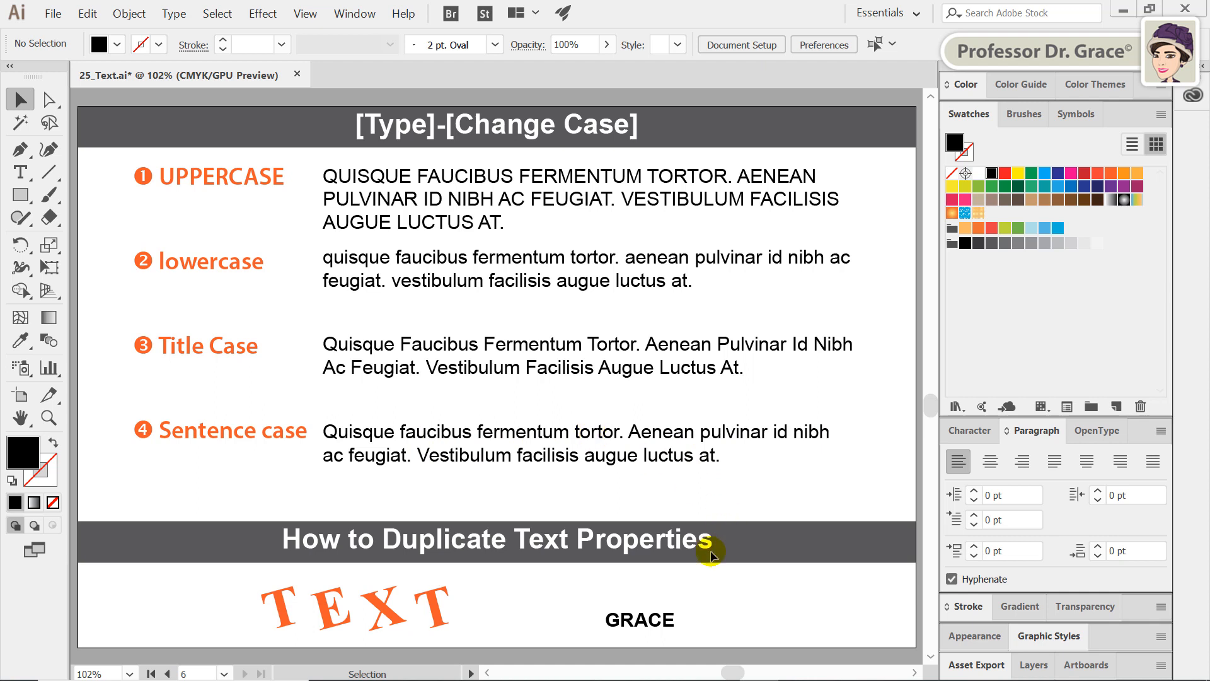
- Copy the text properties of the orange "TEXT" lettering onto the black word beside it with the Eyedropper, and deselect the word
left_click(655, 620)
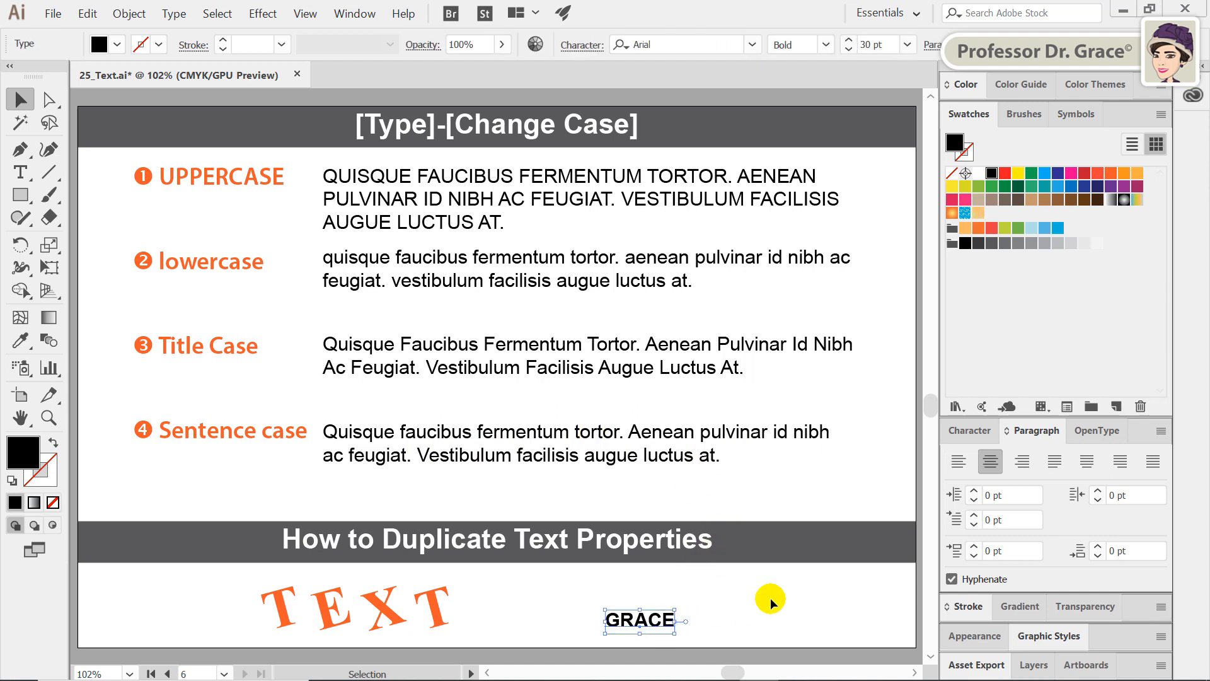
left_click(21, 344)
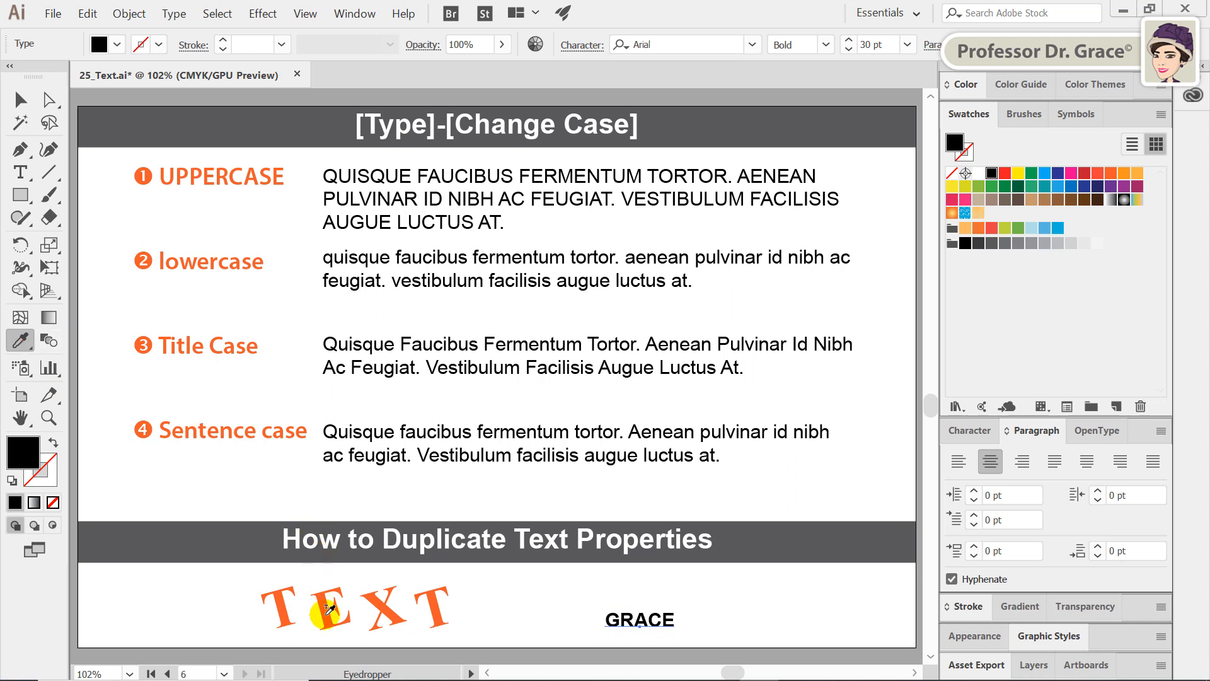
left_click(326, 612)
left_click(328, 610)
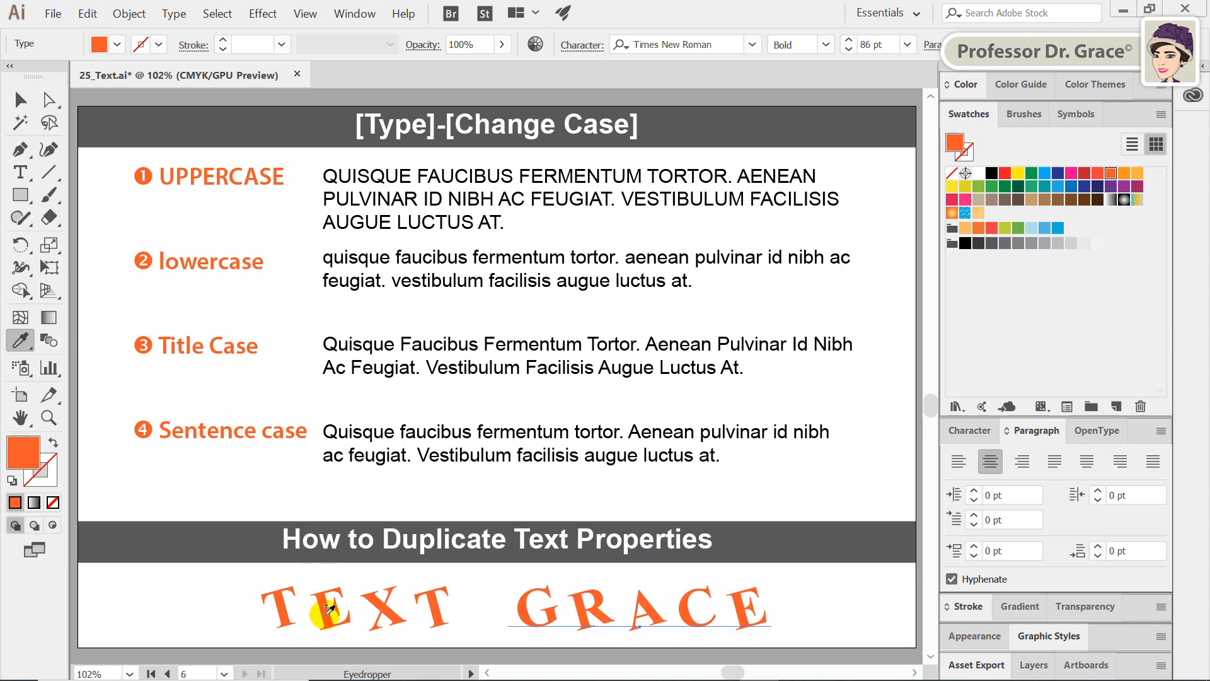
left_click(225, 605, "ctrl")
left_click(224, 607, "ctrl")
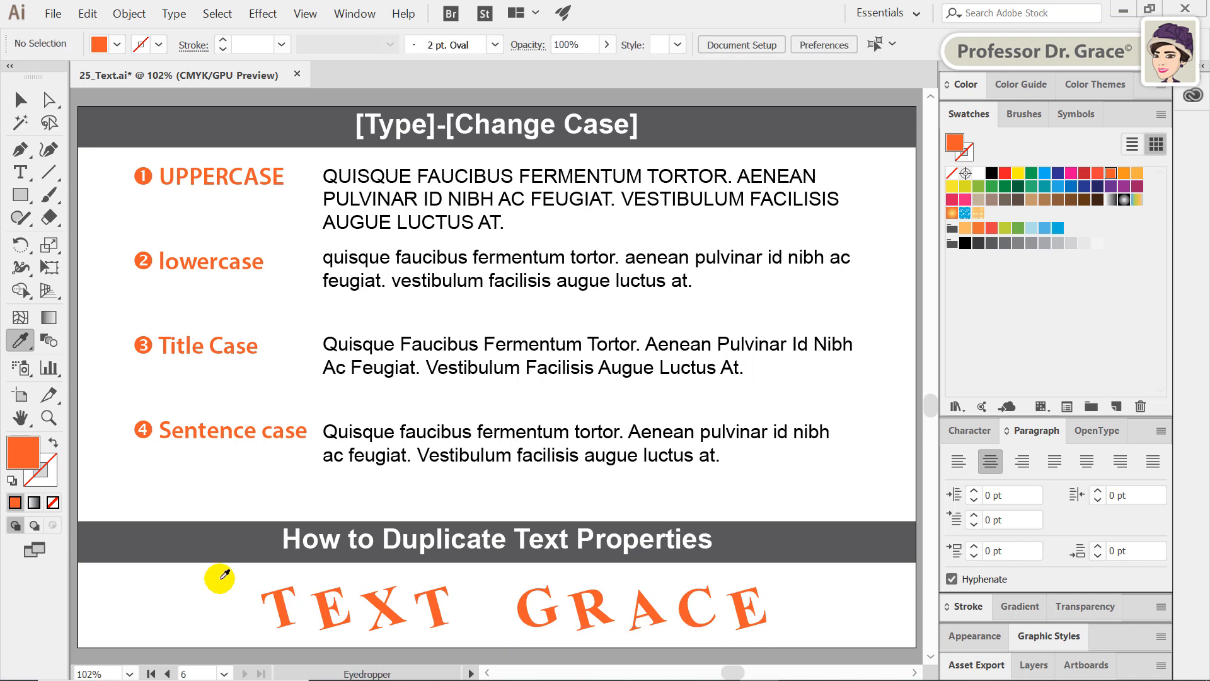
key("v")
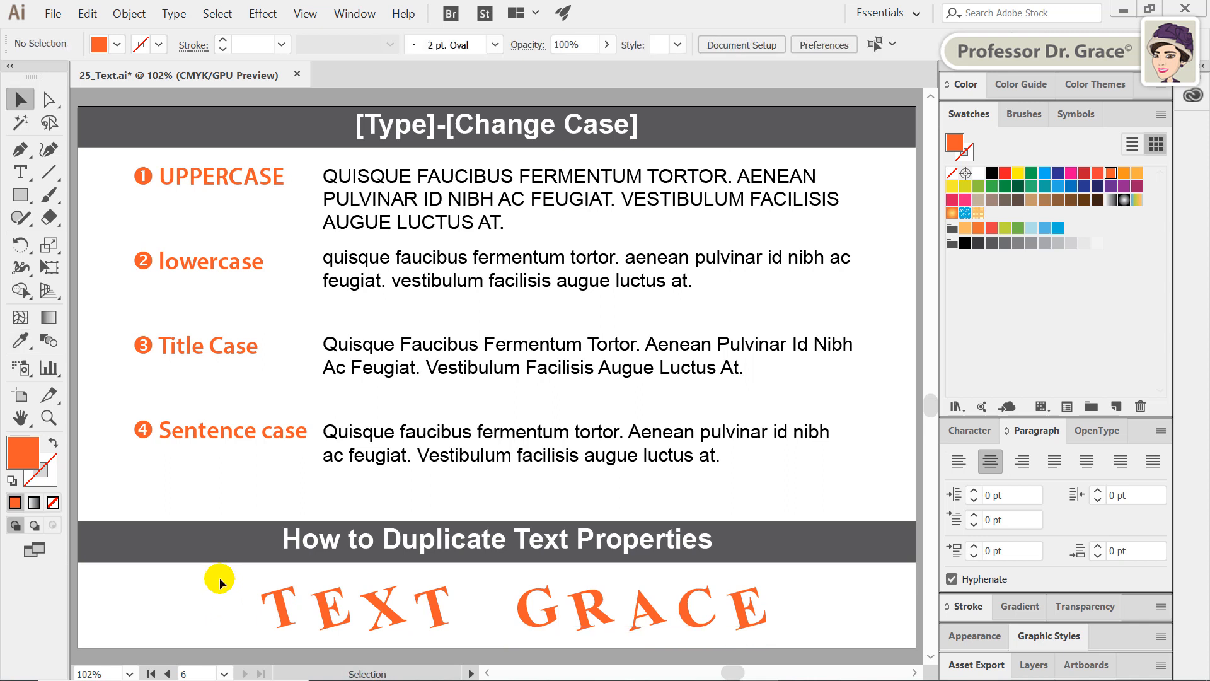